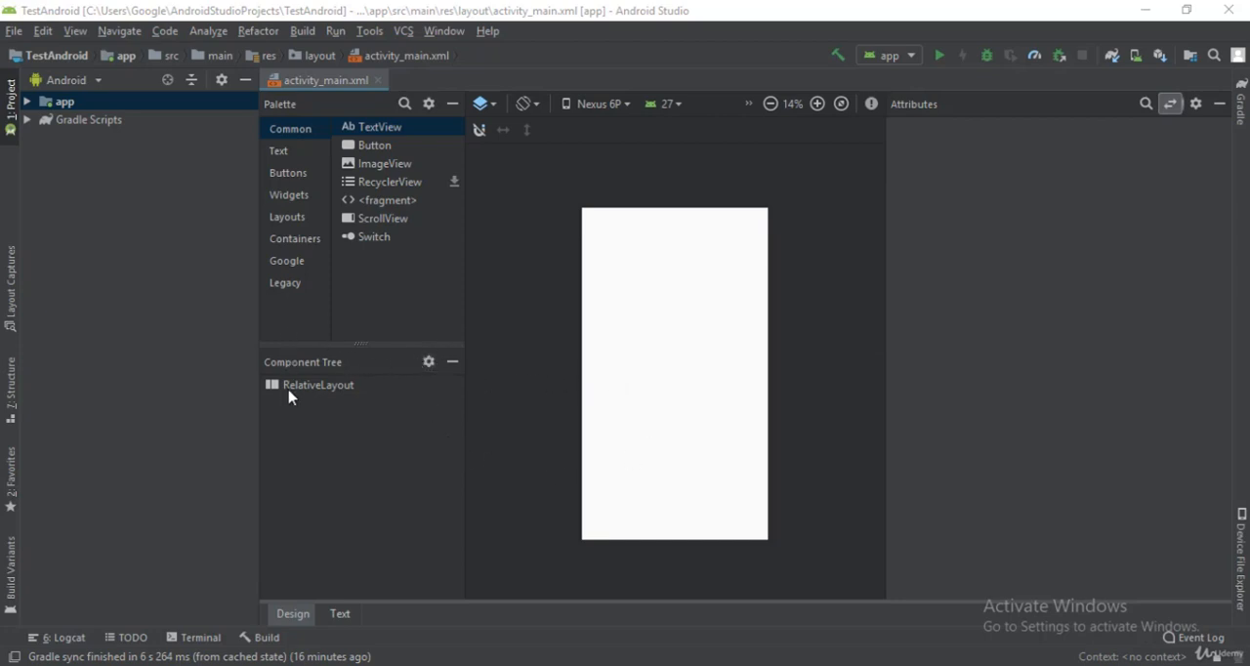
Step: Examine the RelativeLayout root element in activity_main.xml in both its attributes and its XML code, and return to the visual design
click(321, 392)
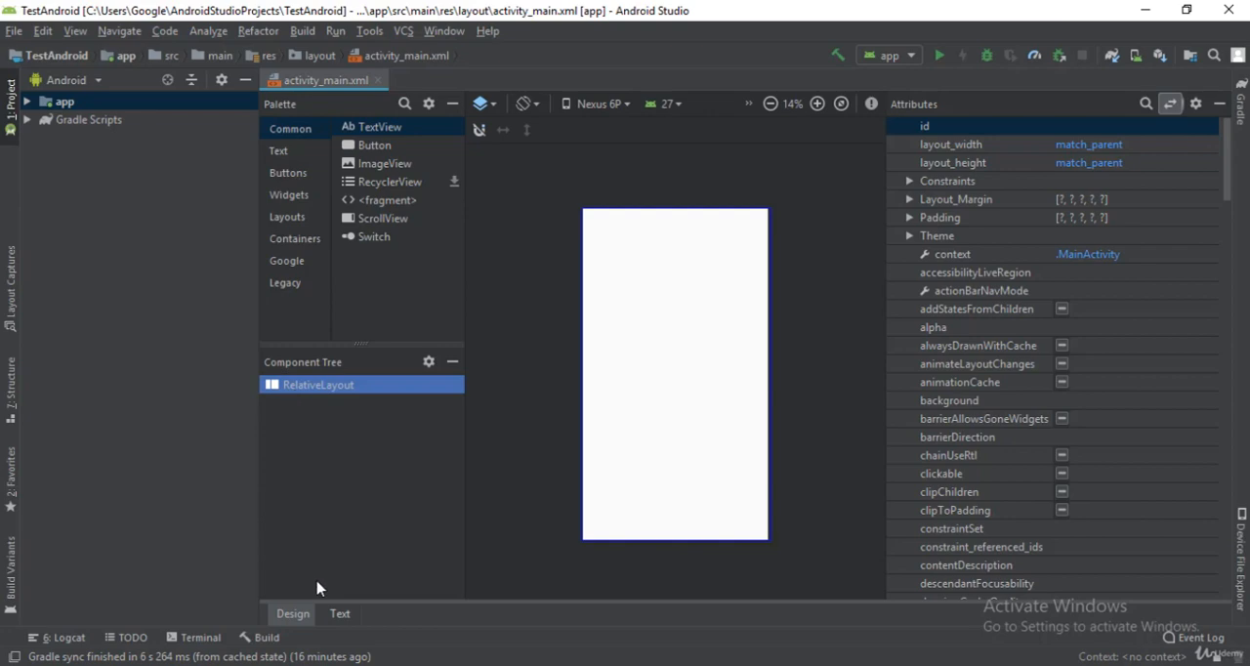
click(339, 614)
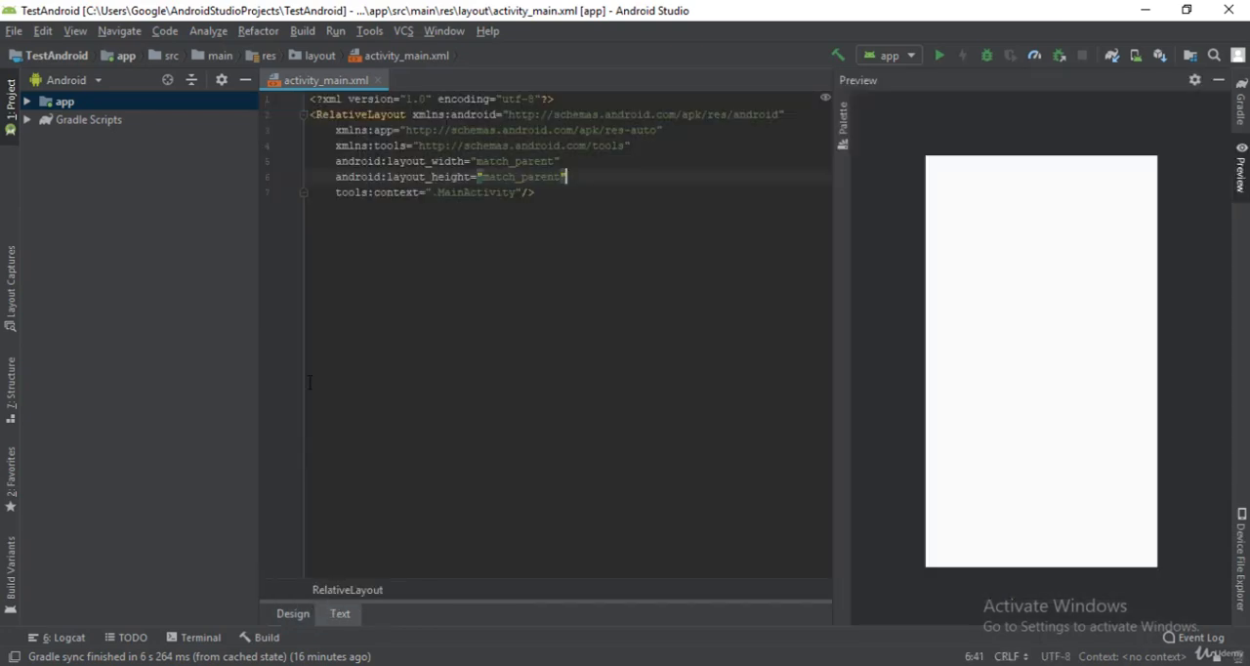
double_click(354, 115)
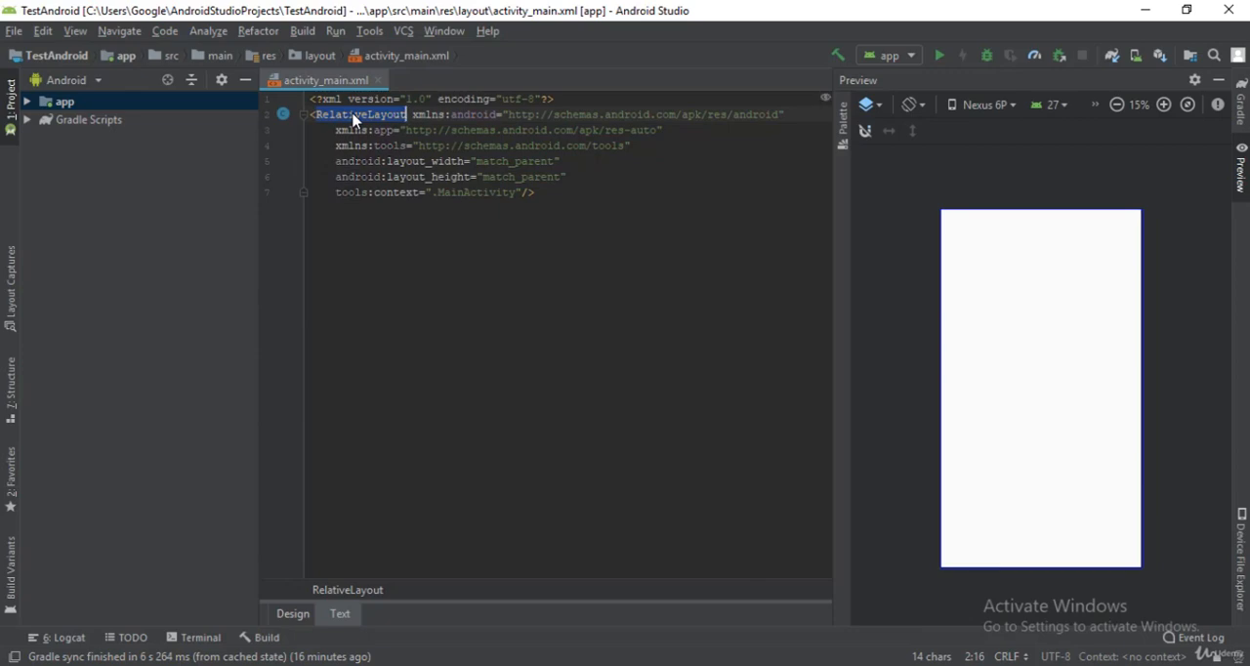
click(293, 613)
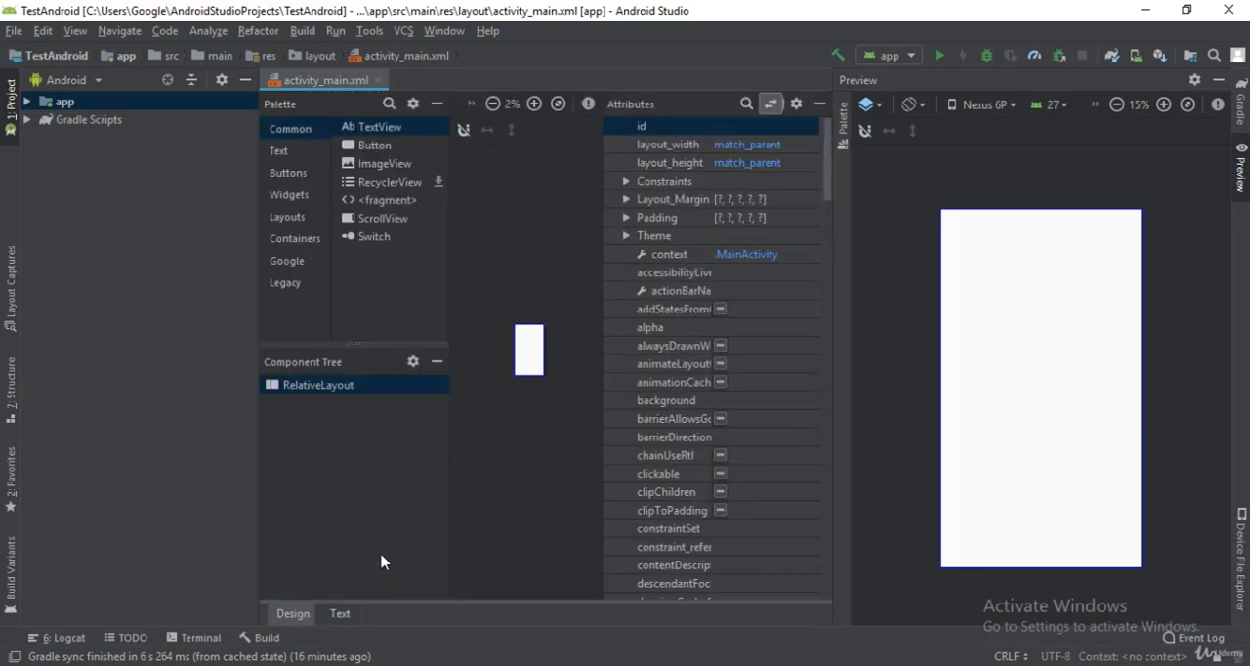
click(536, 321)
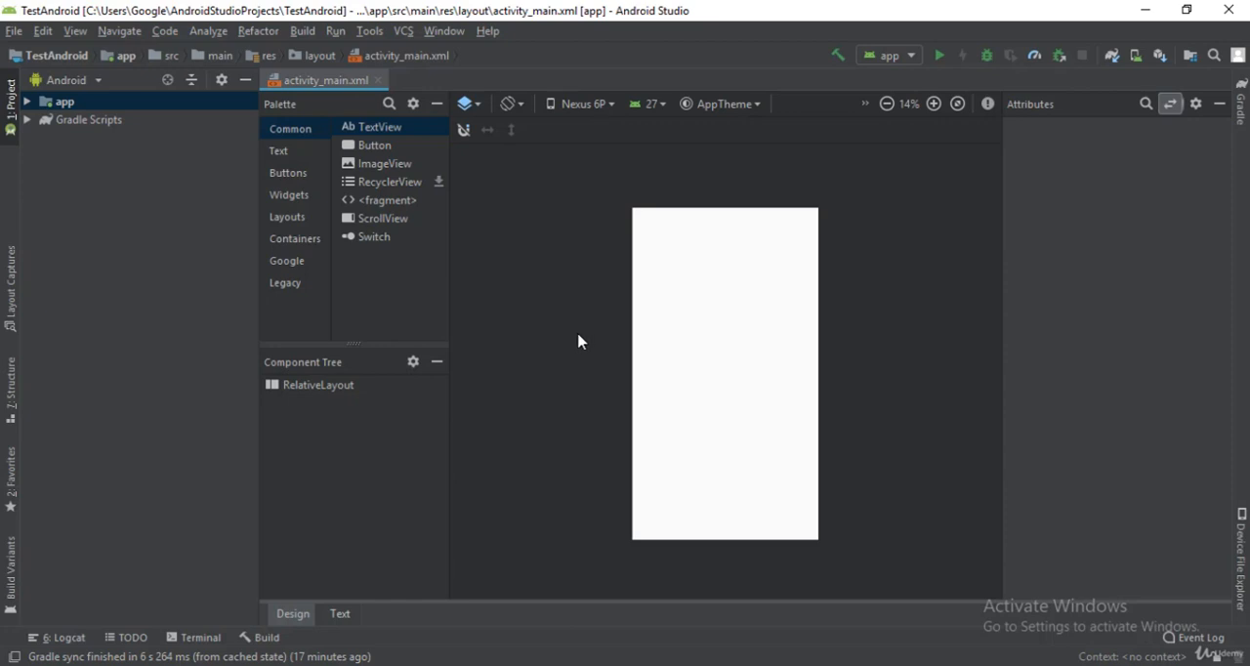
Step: Switch to the Downloads folder in File Explorer and copy the six pictures four, image, image_one, six, face and five
click(201, 665)
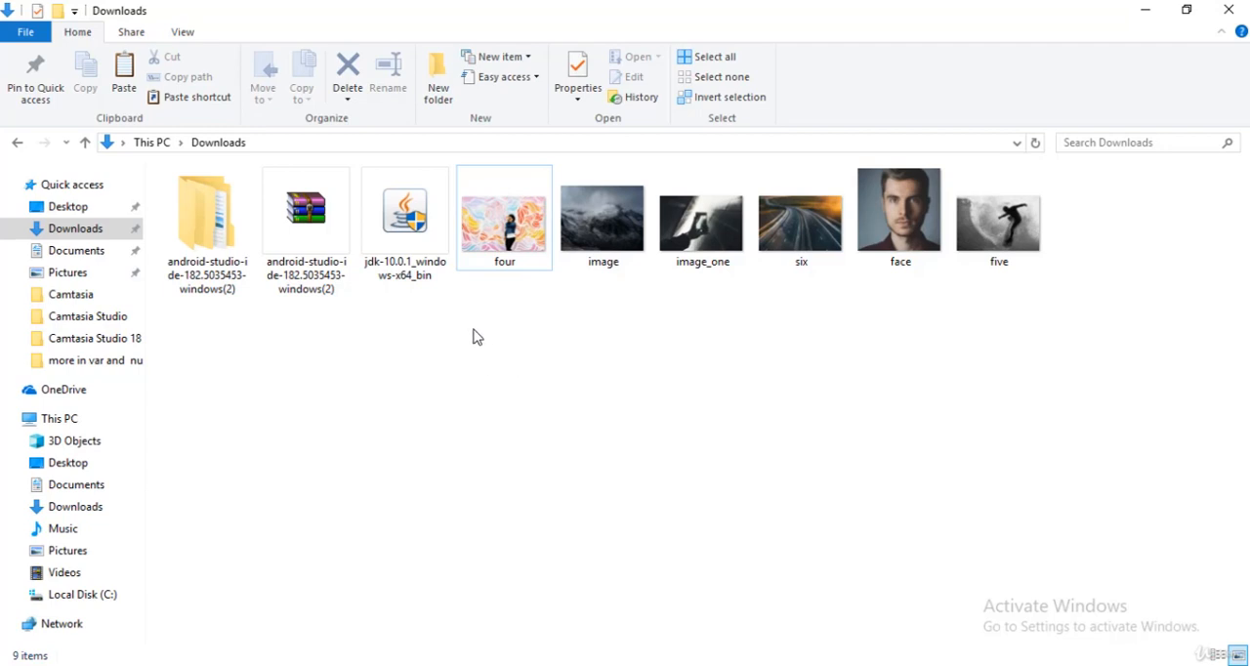
drag(473, 336, 1030, 203)
right_click(739, 251)
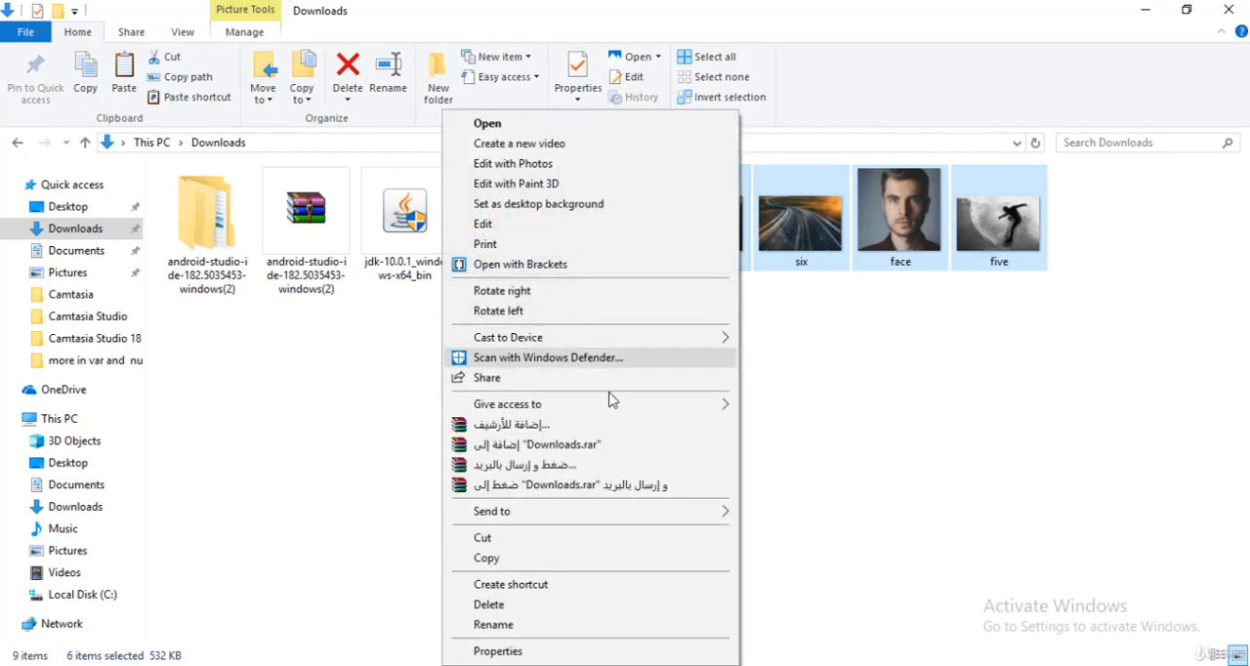
click(537, 563)
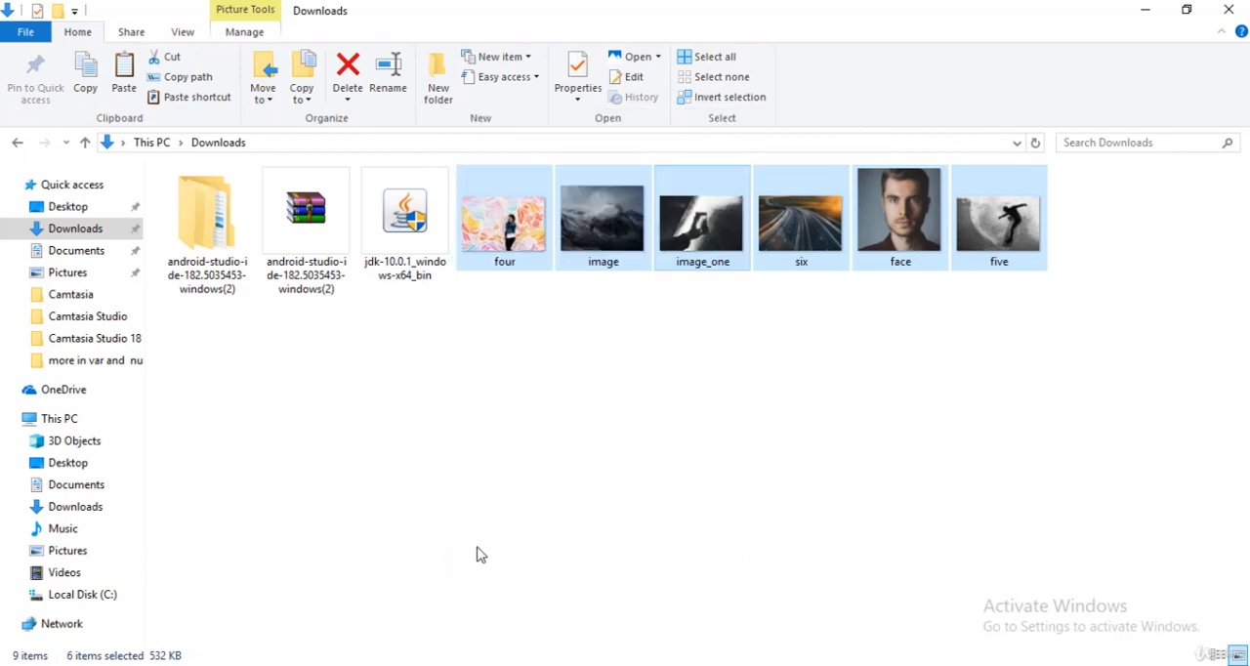
Step: Back in Android Studio, paste the copied pictures into the project's app\src\main\res\drawable directory
key(alt+Tab)
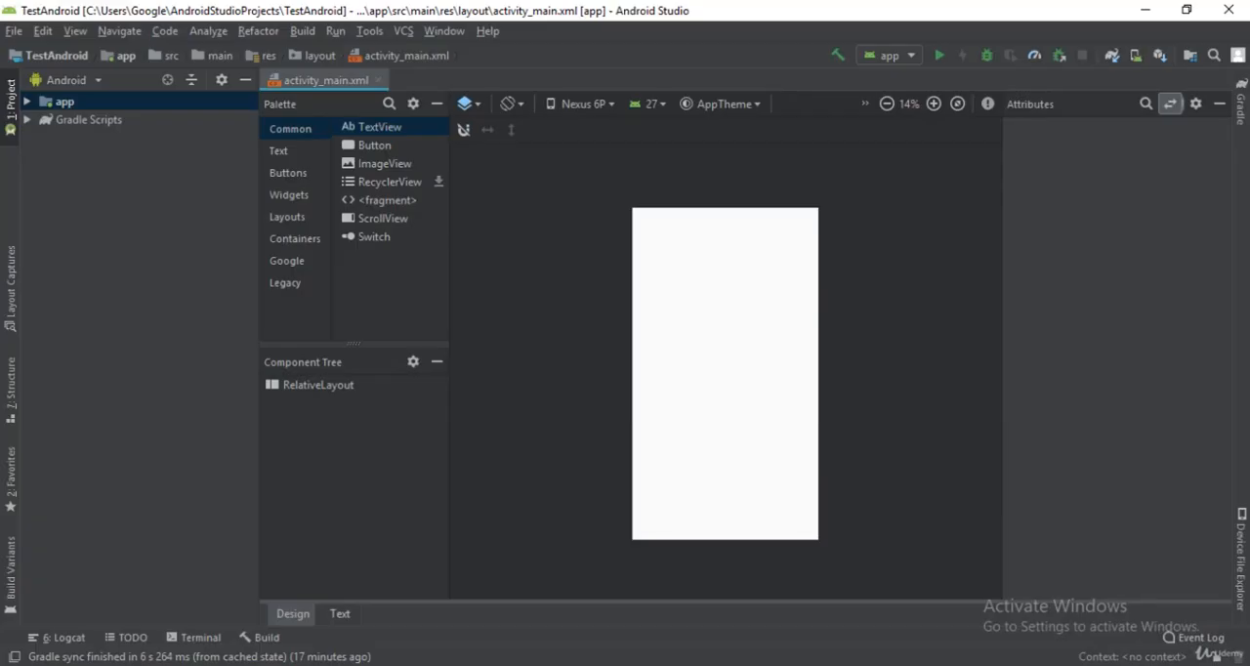
click(26, 103)
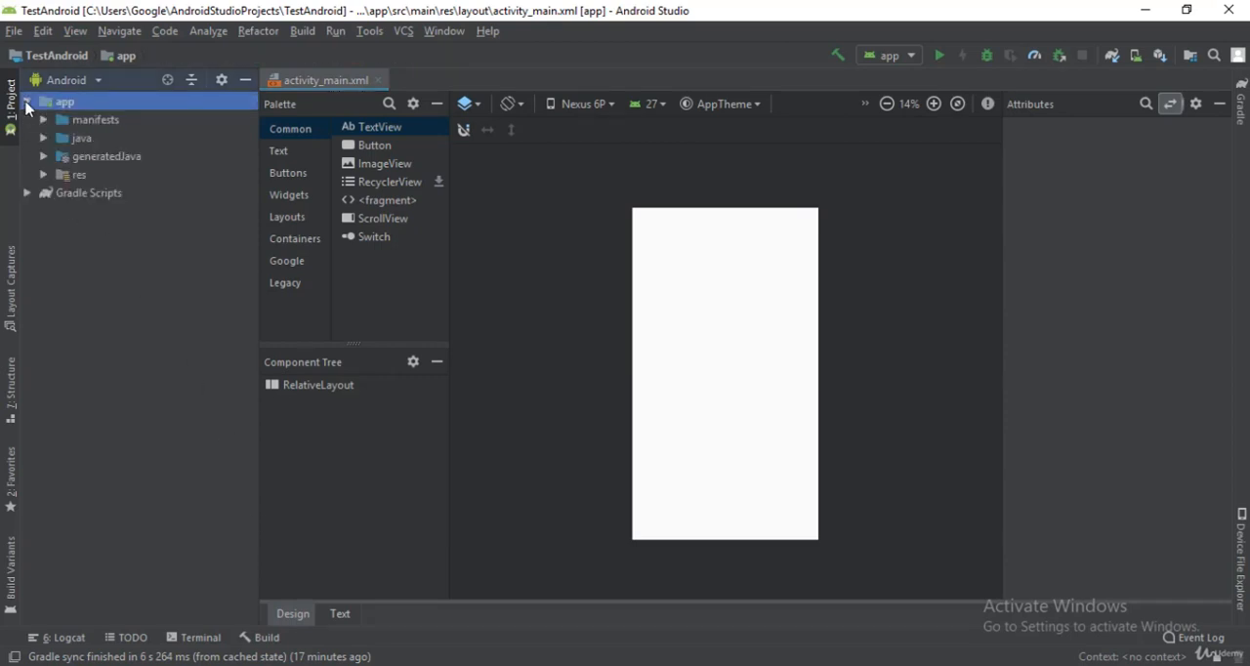
click(43, 176)
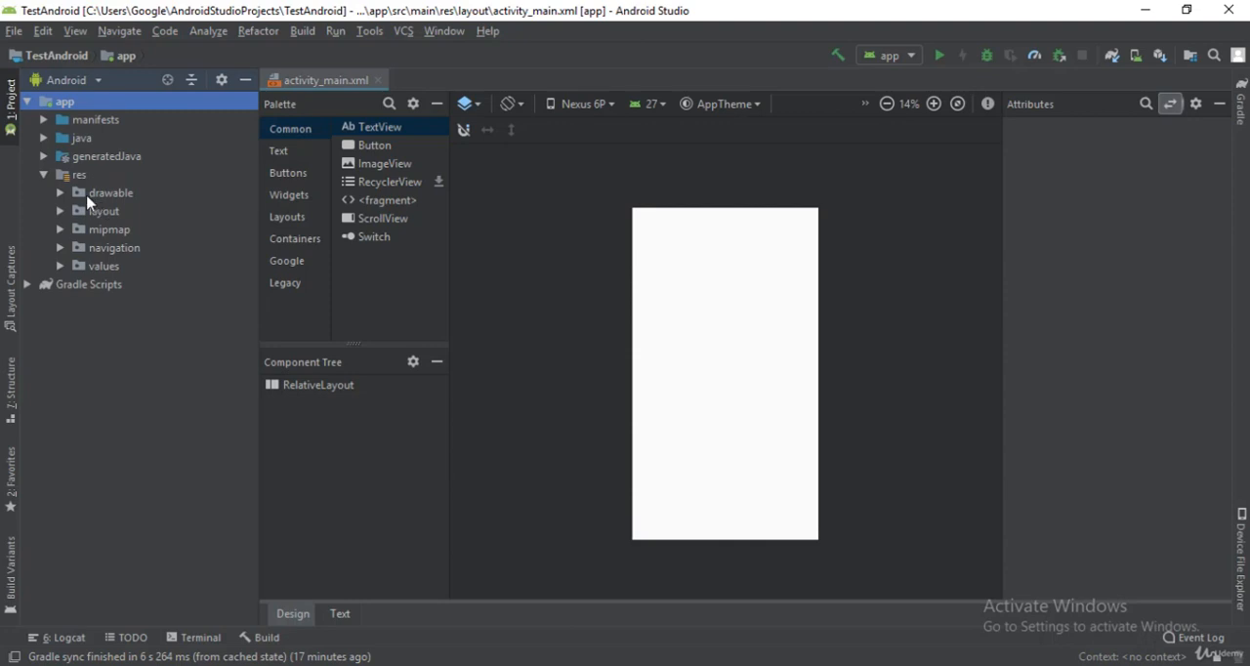
click(60, 193)
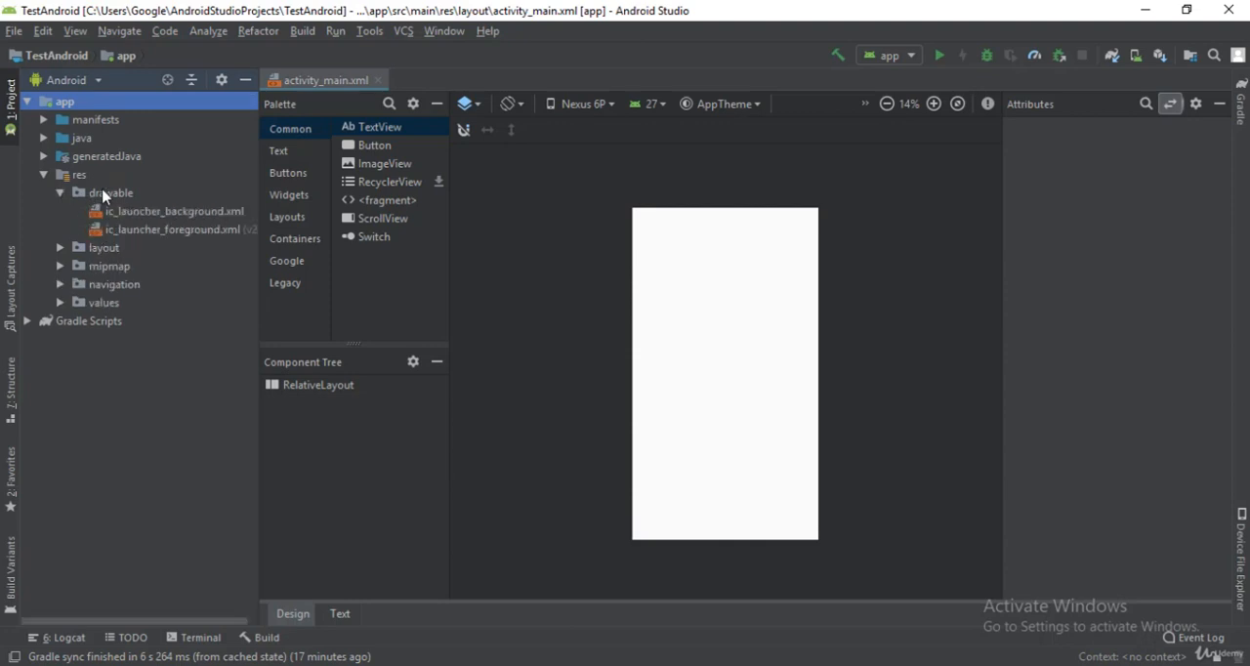
click(102, 192)
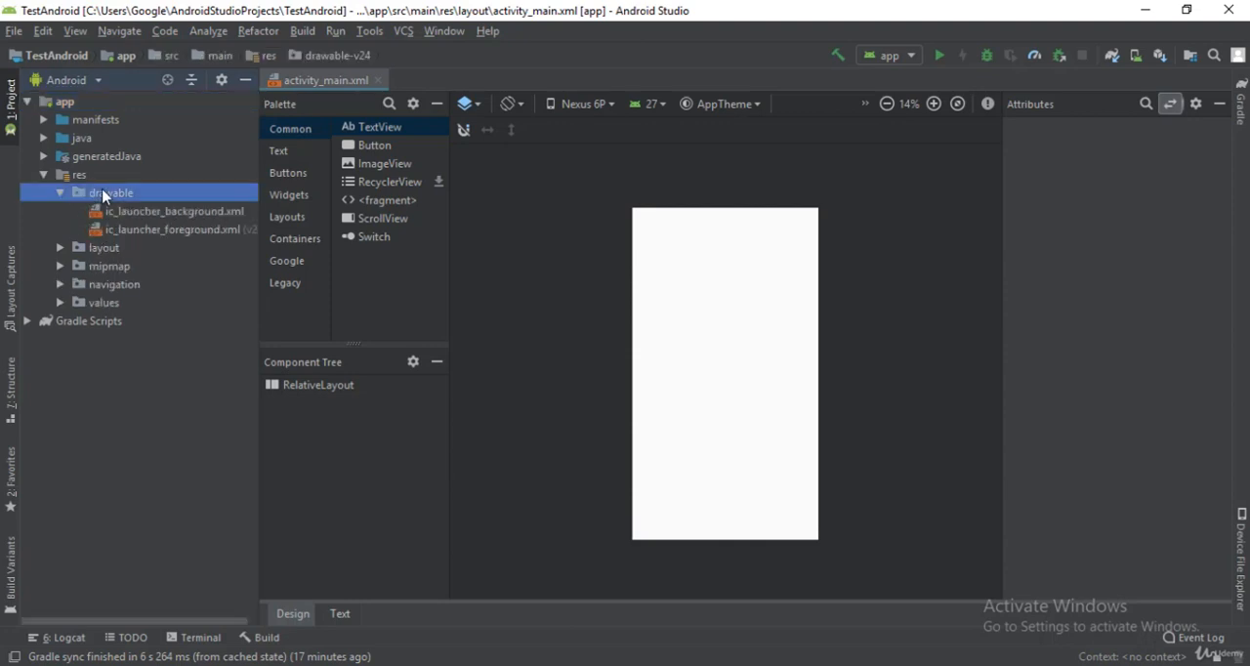
right_click(105, 194)
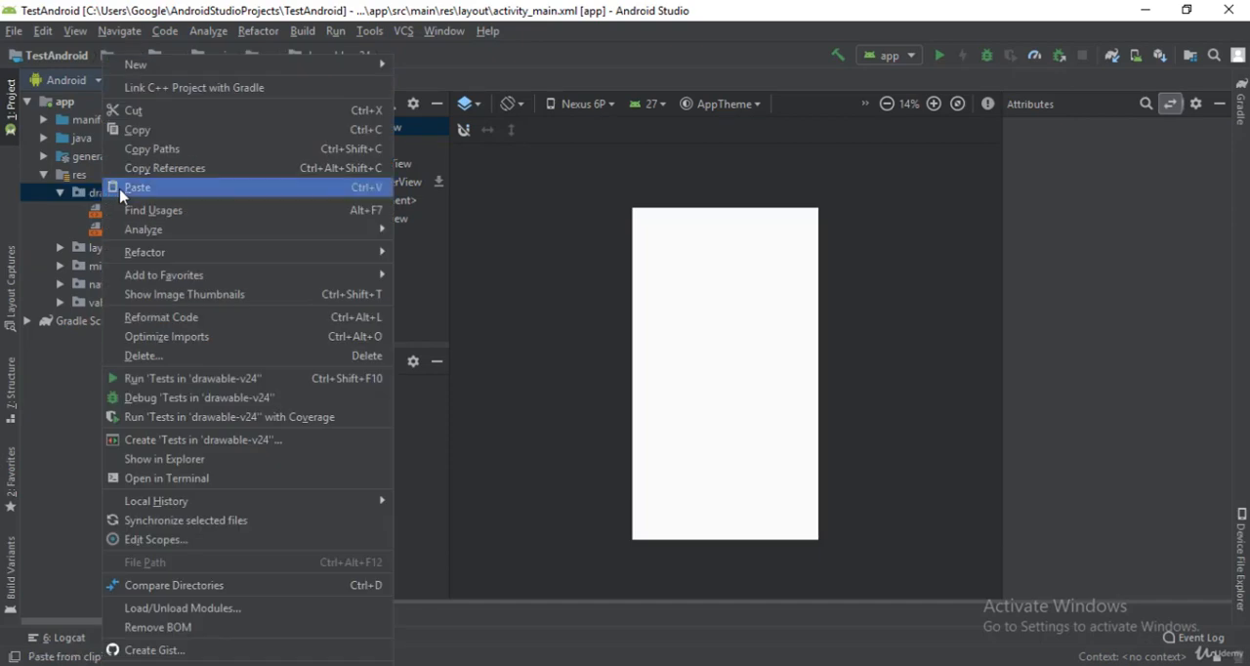
click(122, 188)
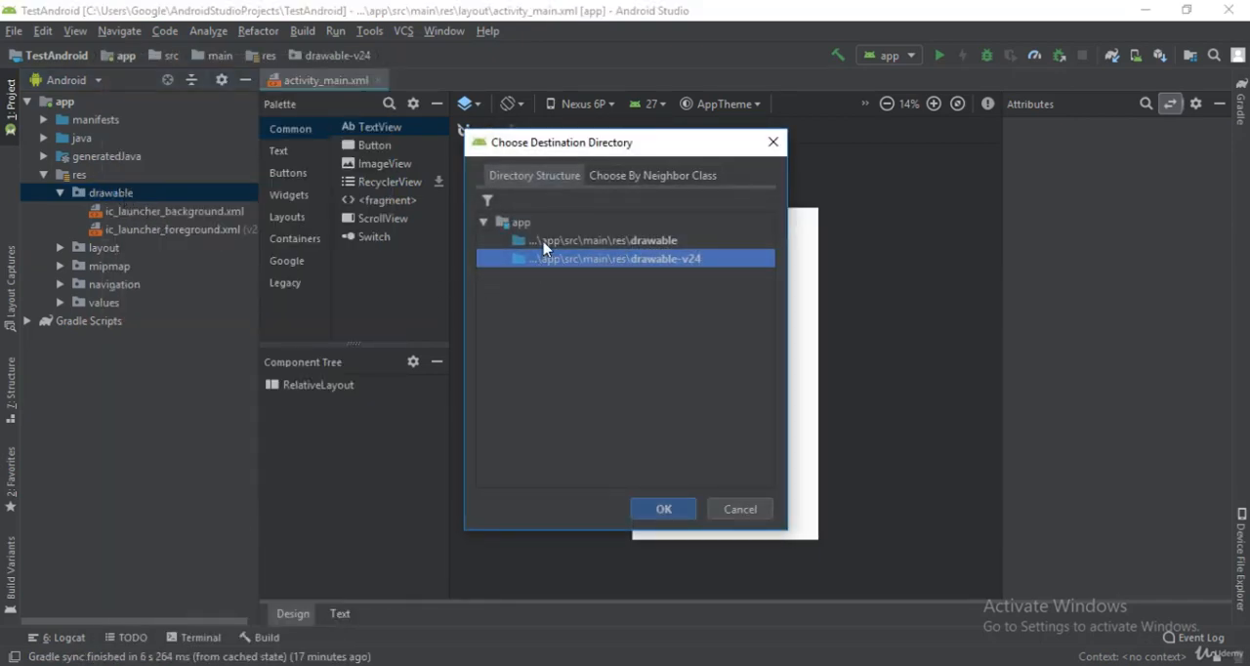
click(656, 242)
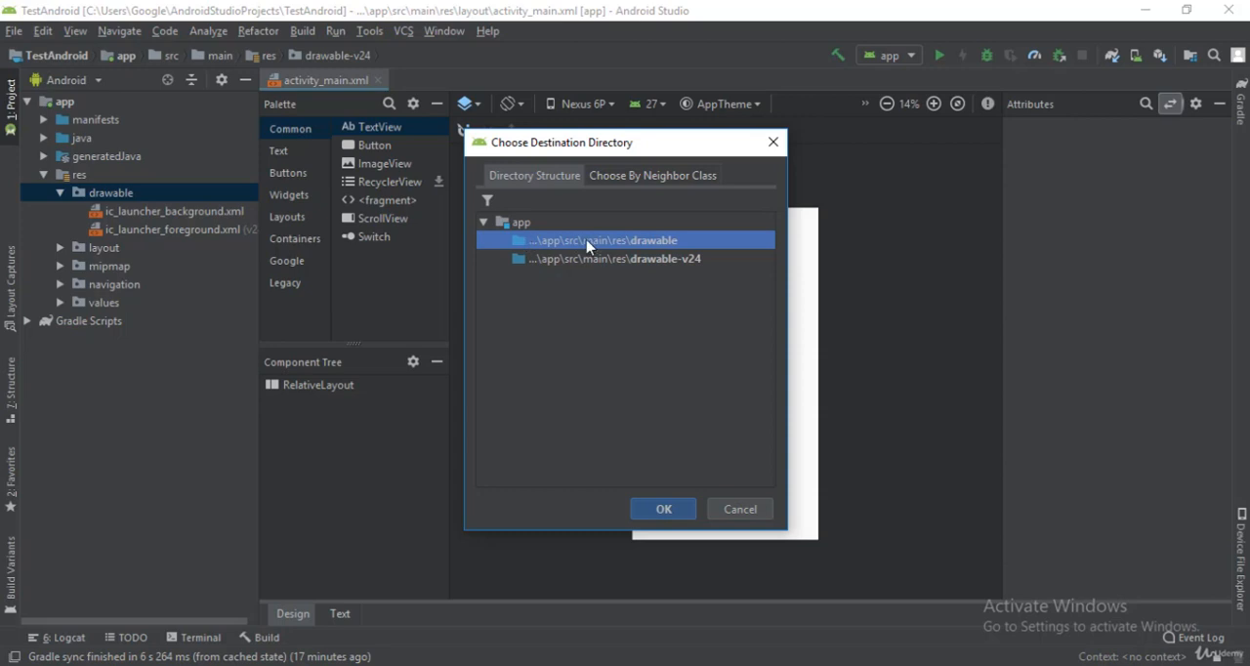
click(660, 509)
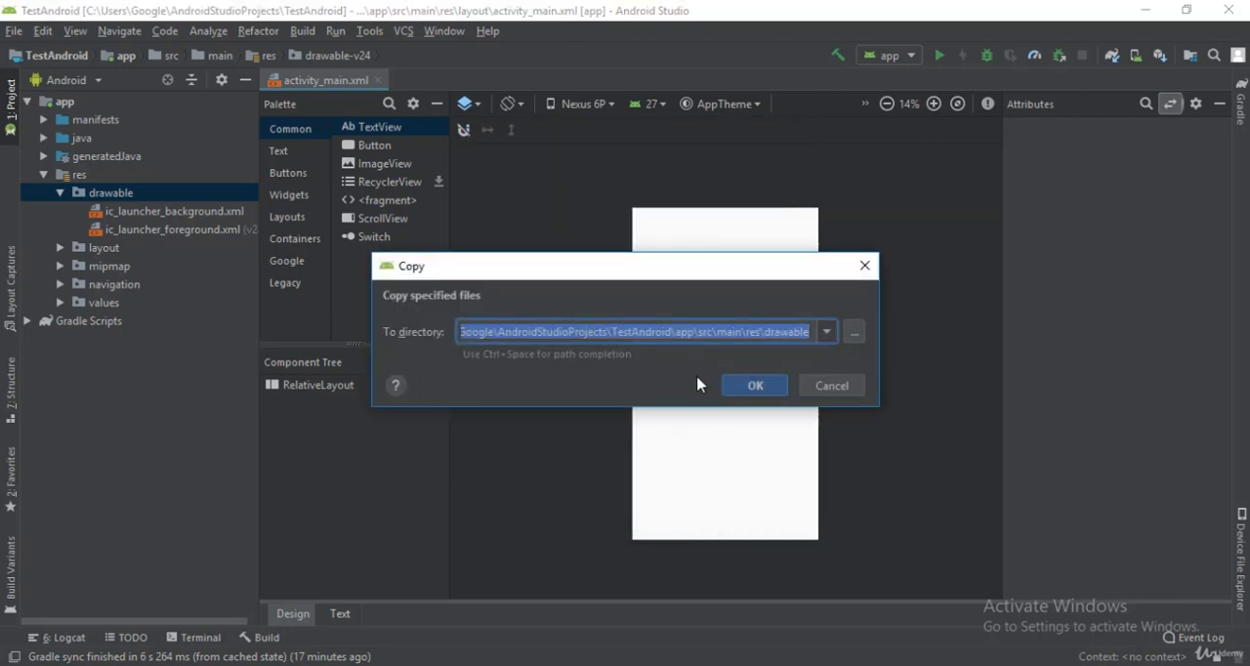
click(757, 385)
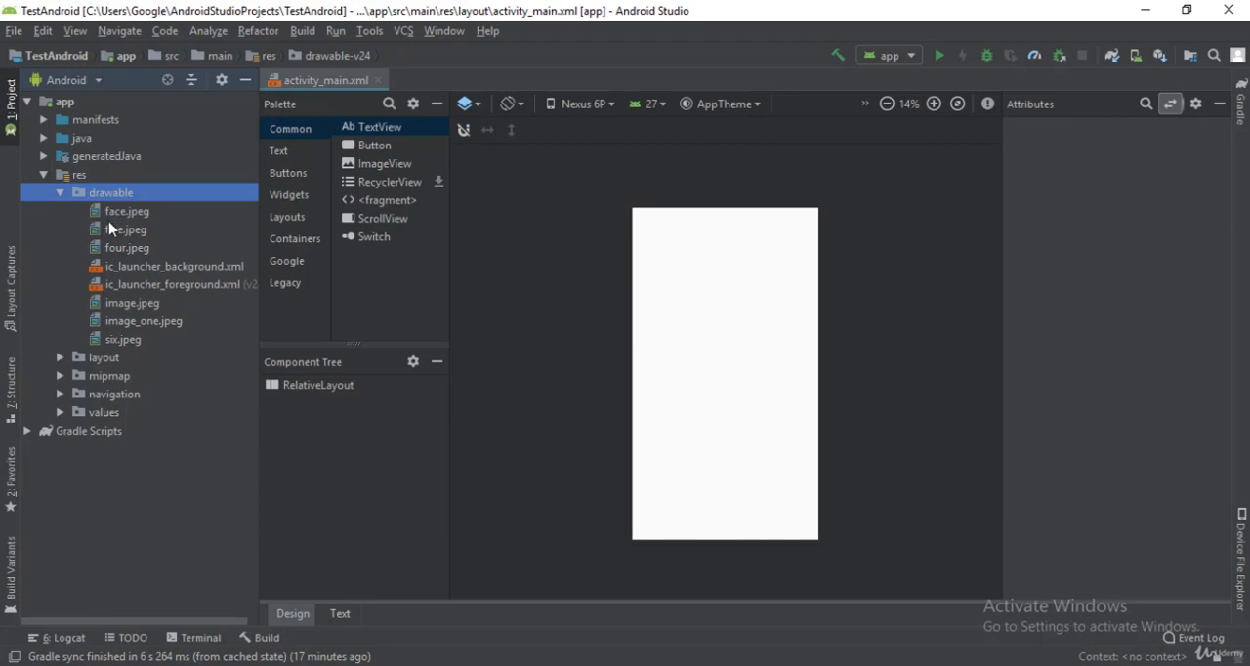
click(314, 387)
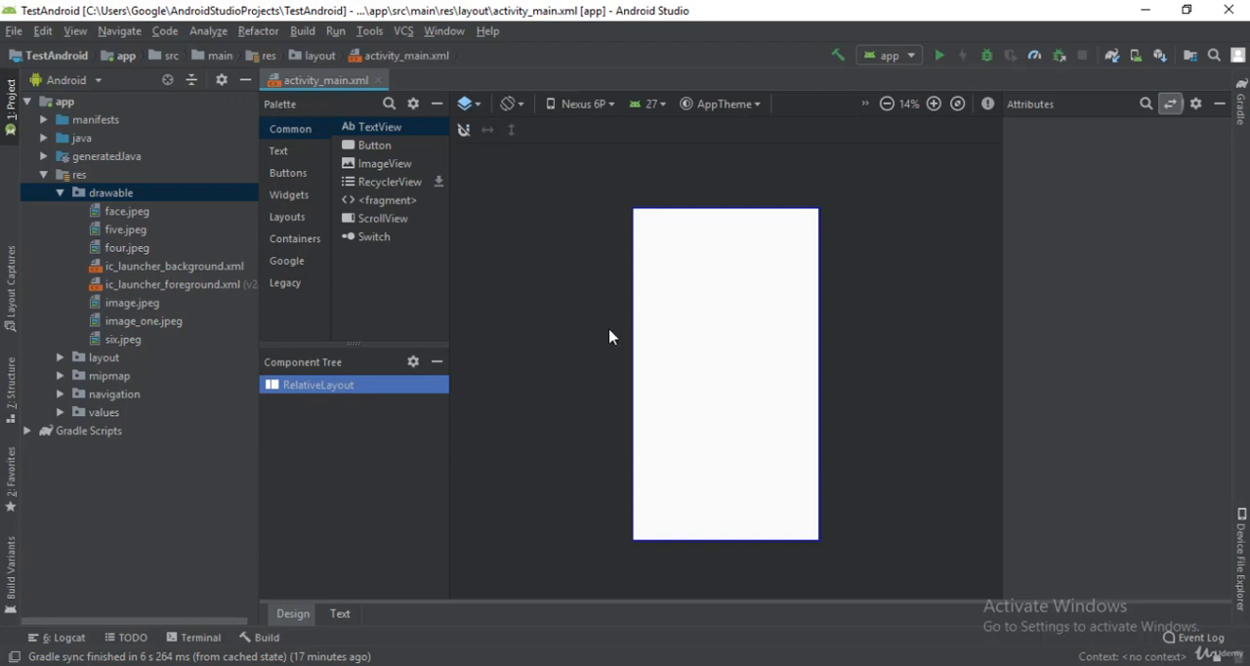
click(1145, 104)
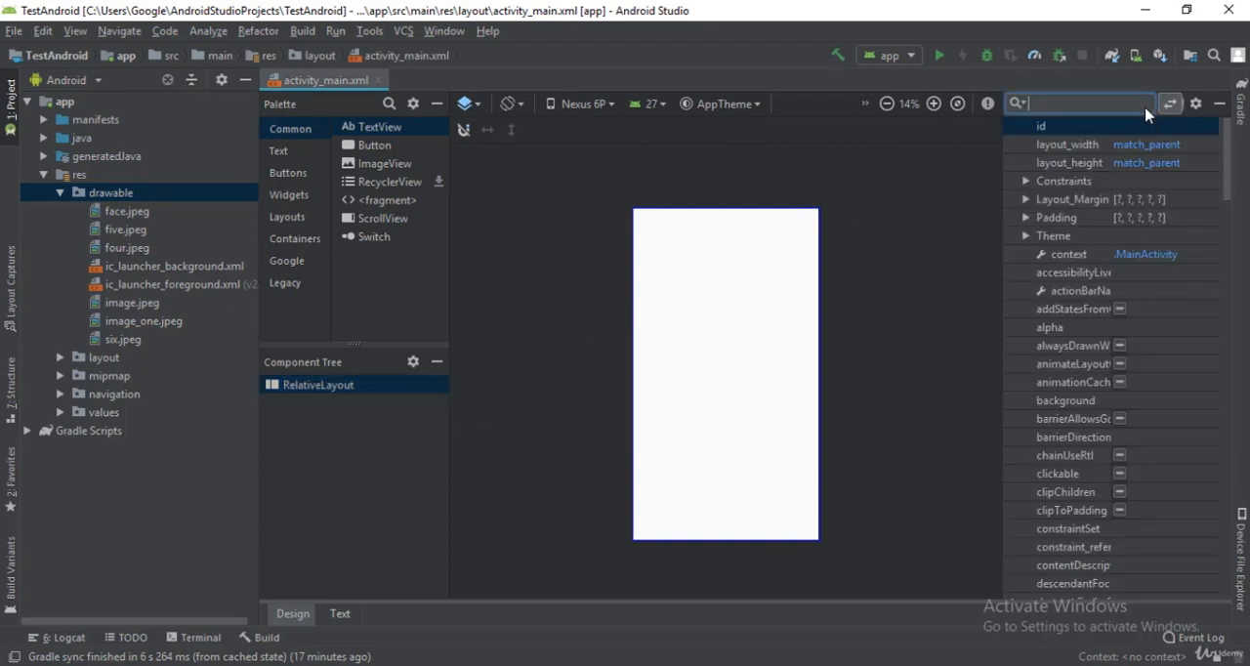
text(ba)
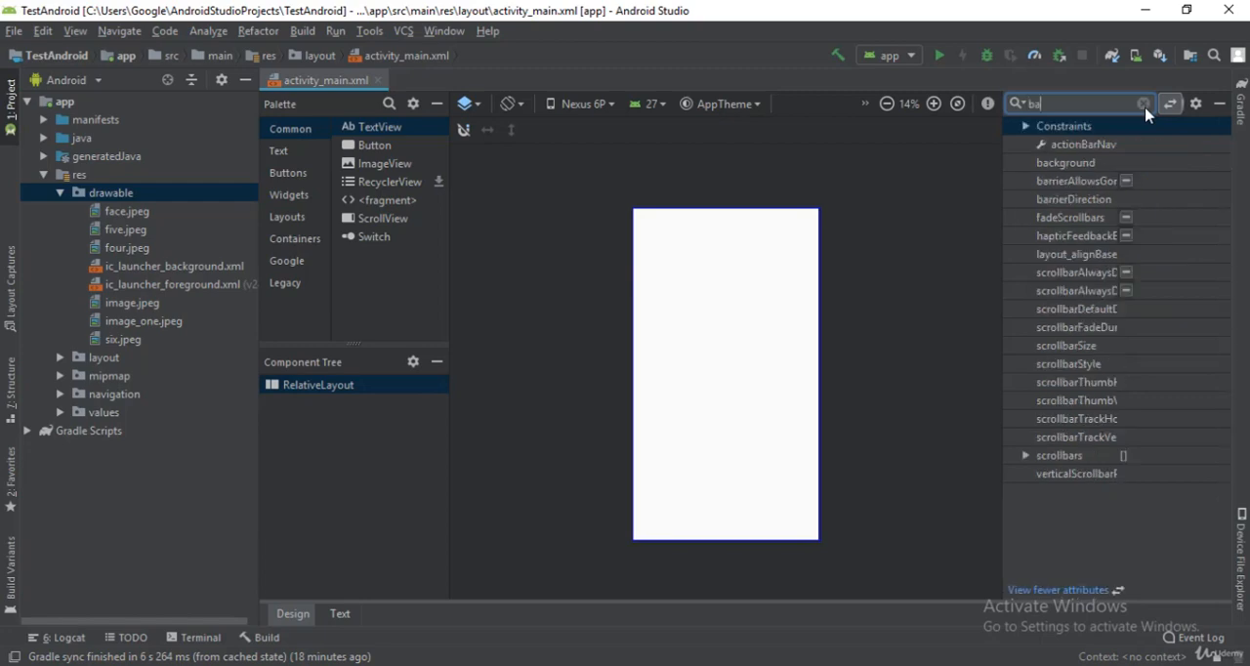
text(ck)
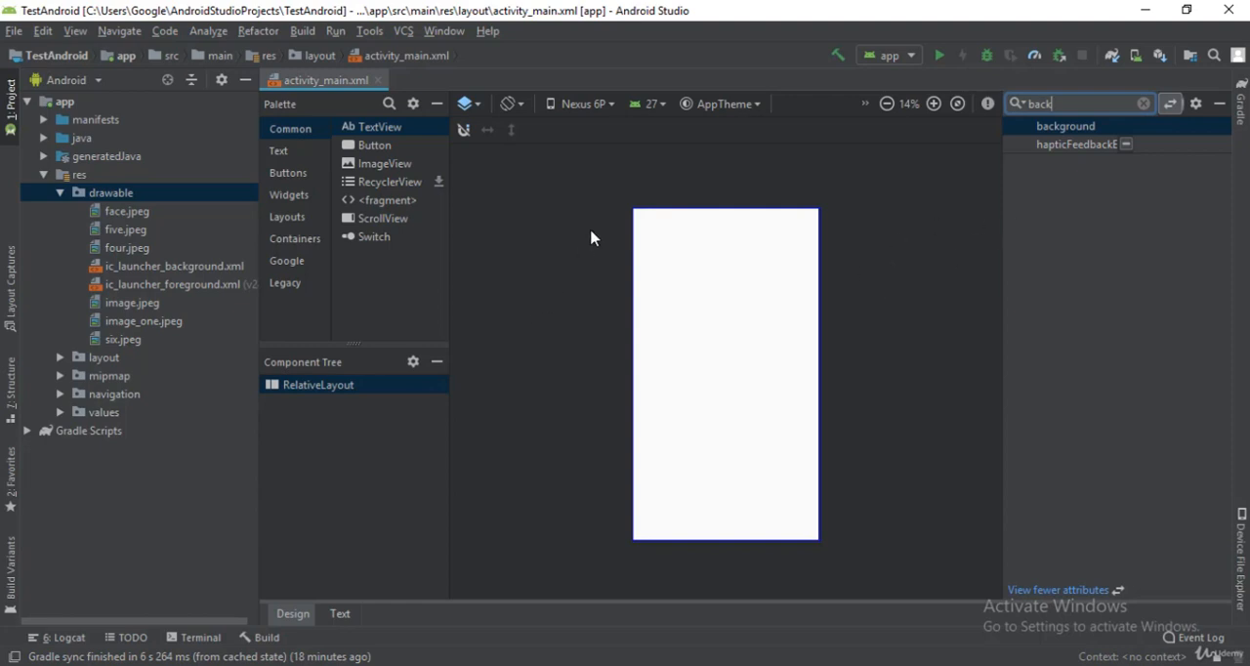
click(1198, 127)
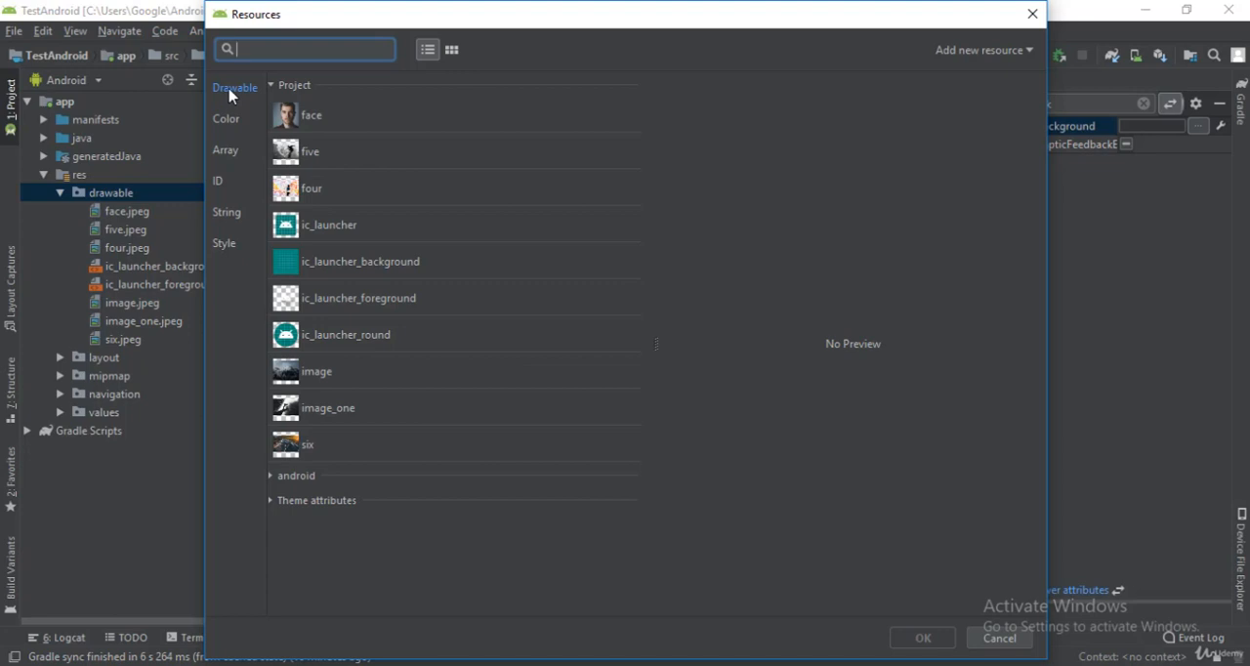
click(229, 120)
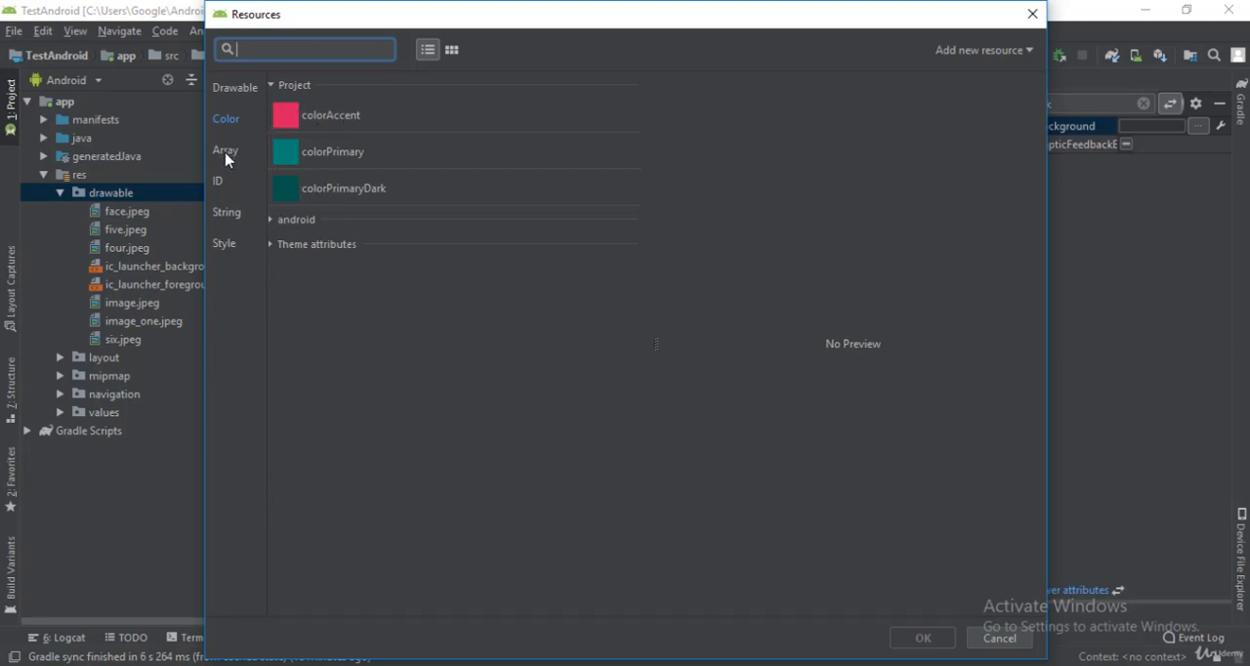
click(222, 90)
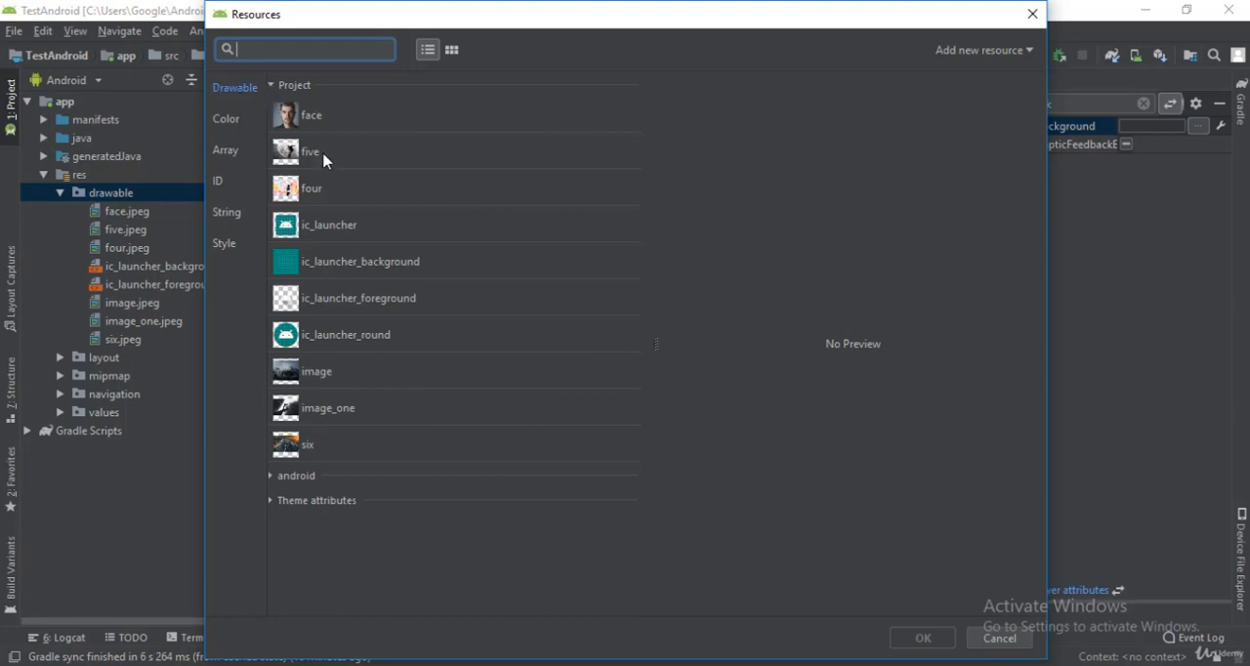
click(322, 374)
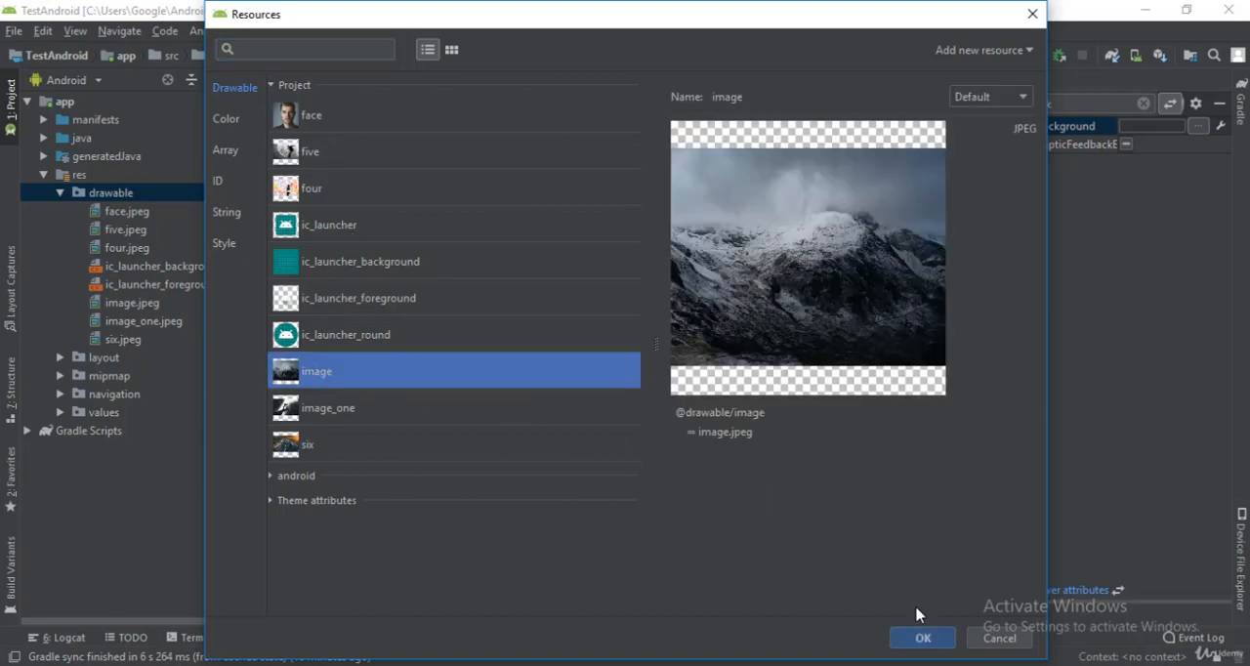
click(923, 638)
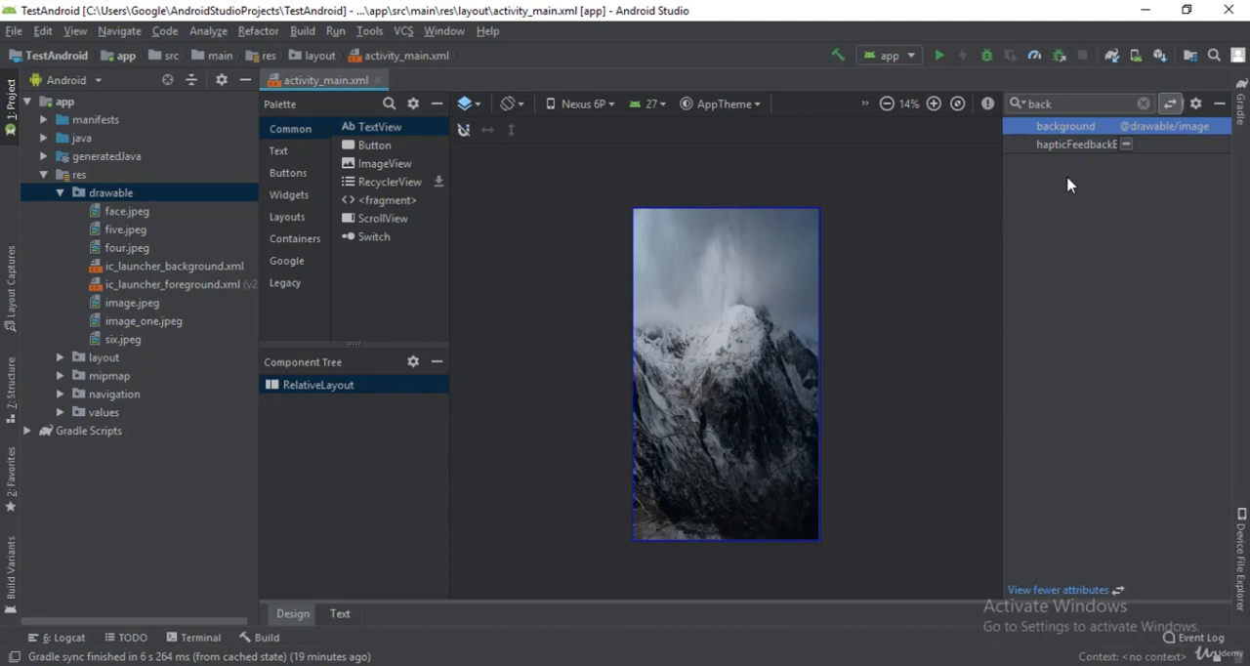
Step: Clear the RelativeLayout's background attribute
click(1149, 128)
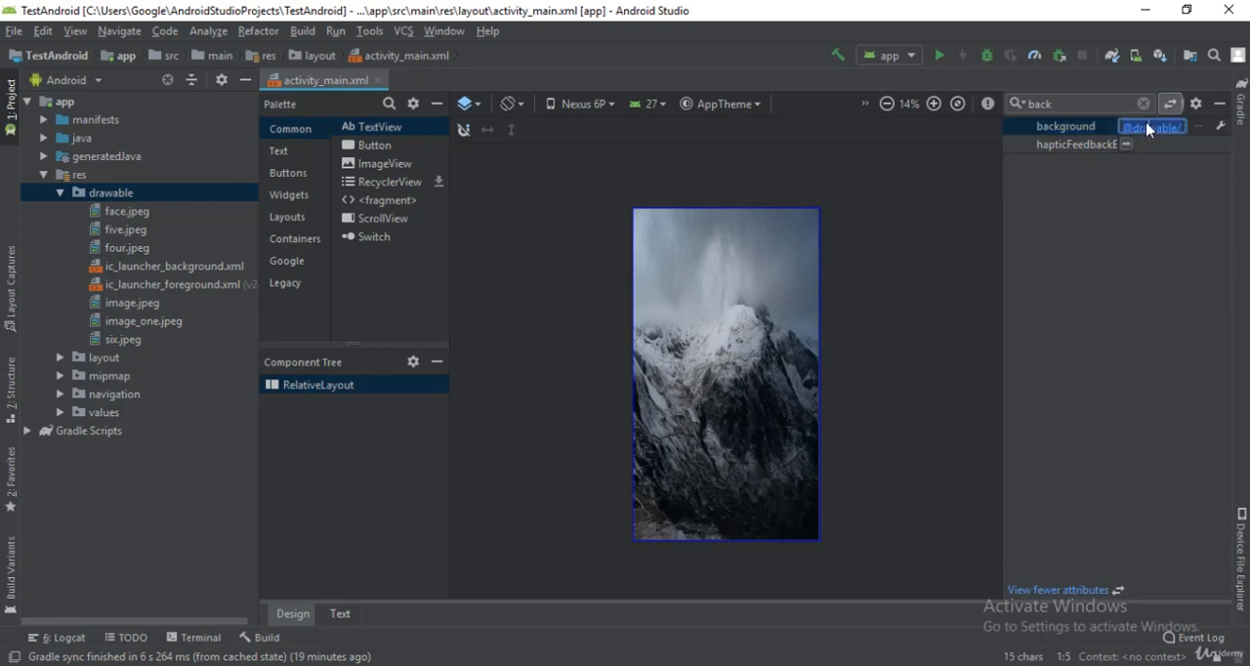
key(BackSpace)
key(Return)
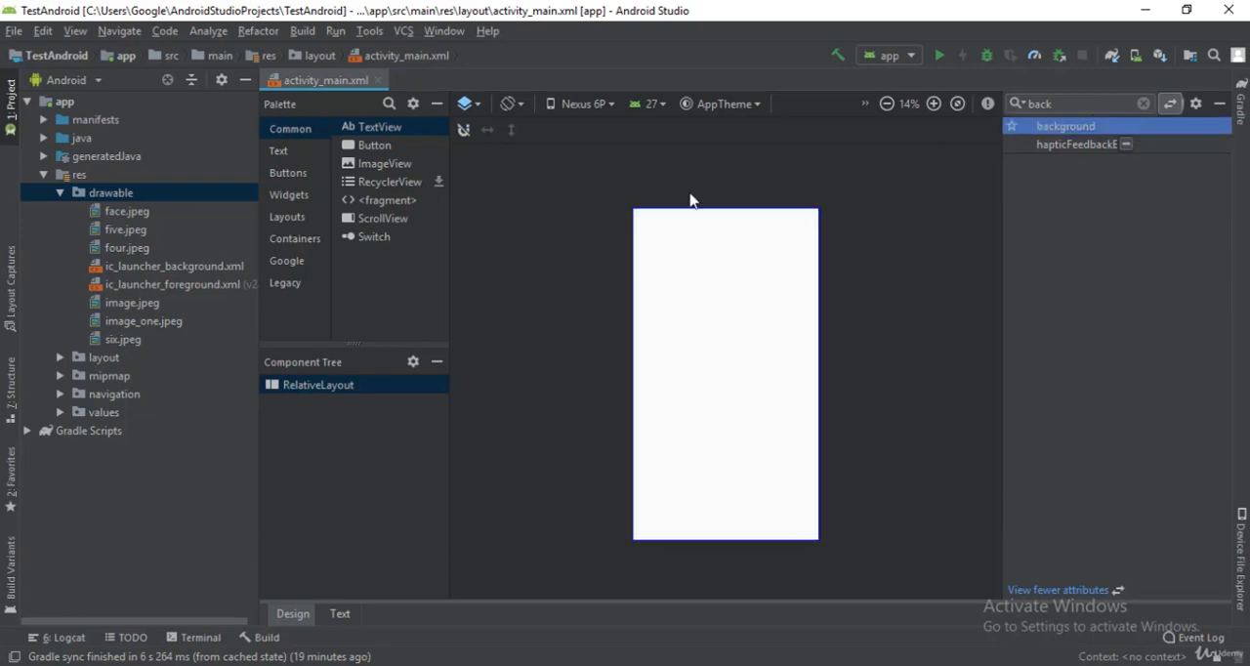
Step: Find the ImageView component and place it on the RelativeLayout with the project drawable image as its picture
click(390, 104)
text(ima)
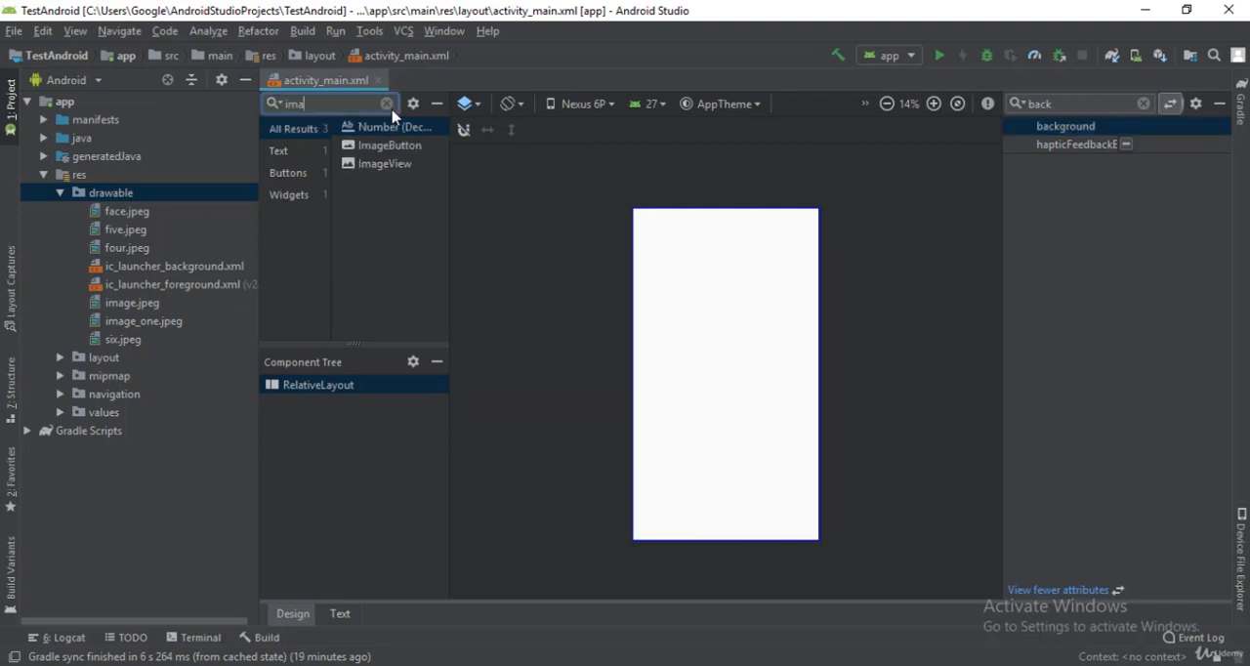
click(388, 164)
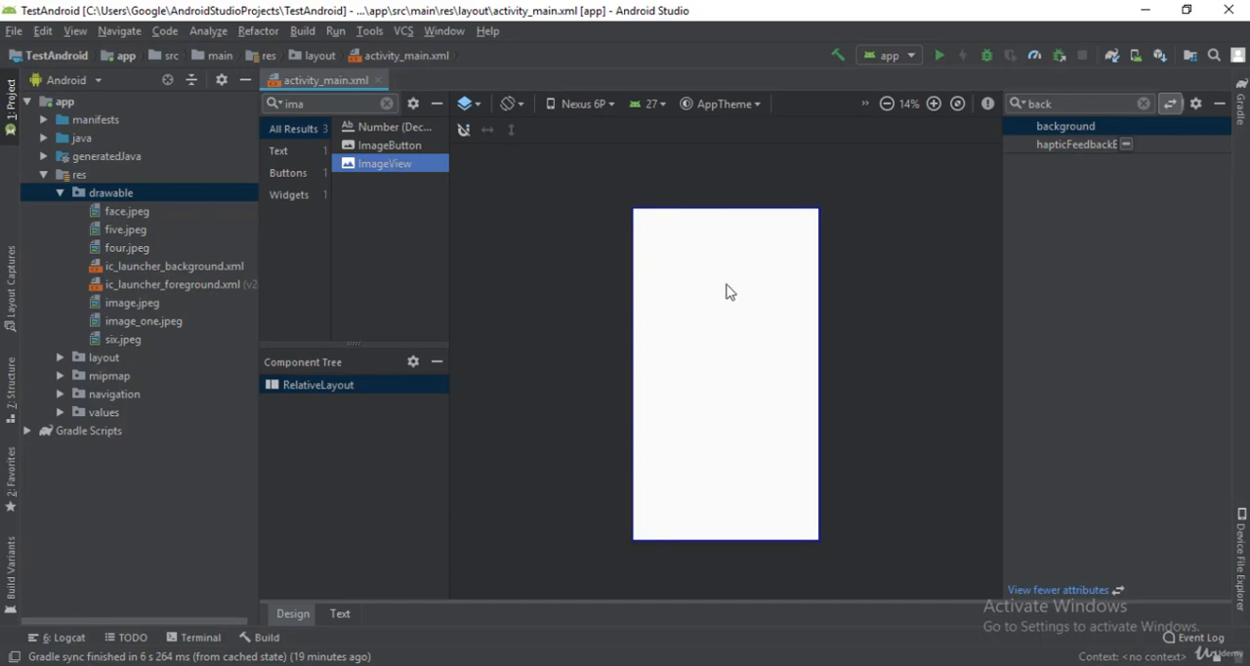
click(689, 292)
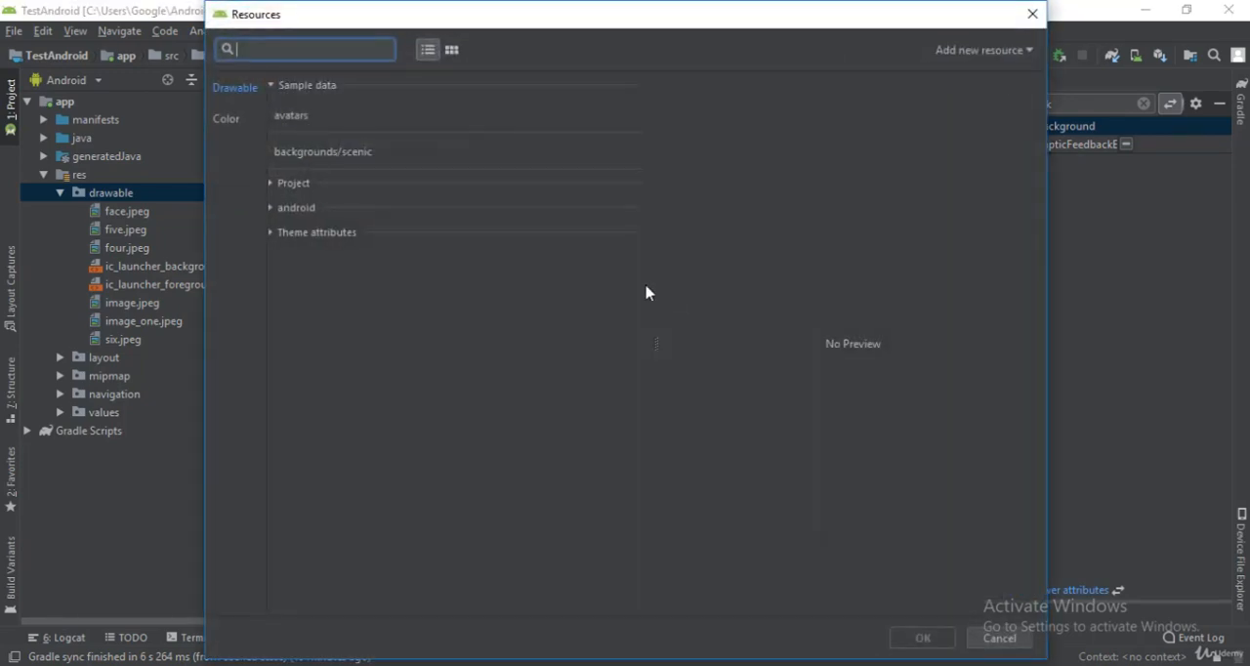
click(282, 186)
click(327, 472)
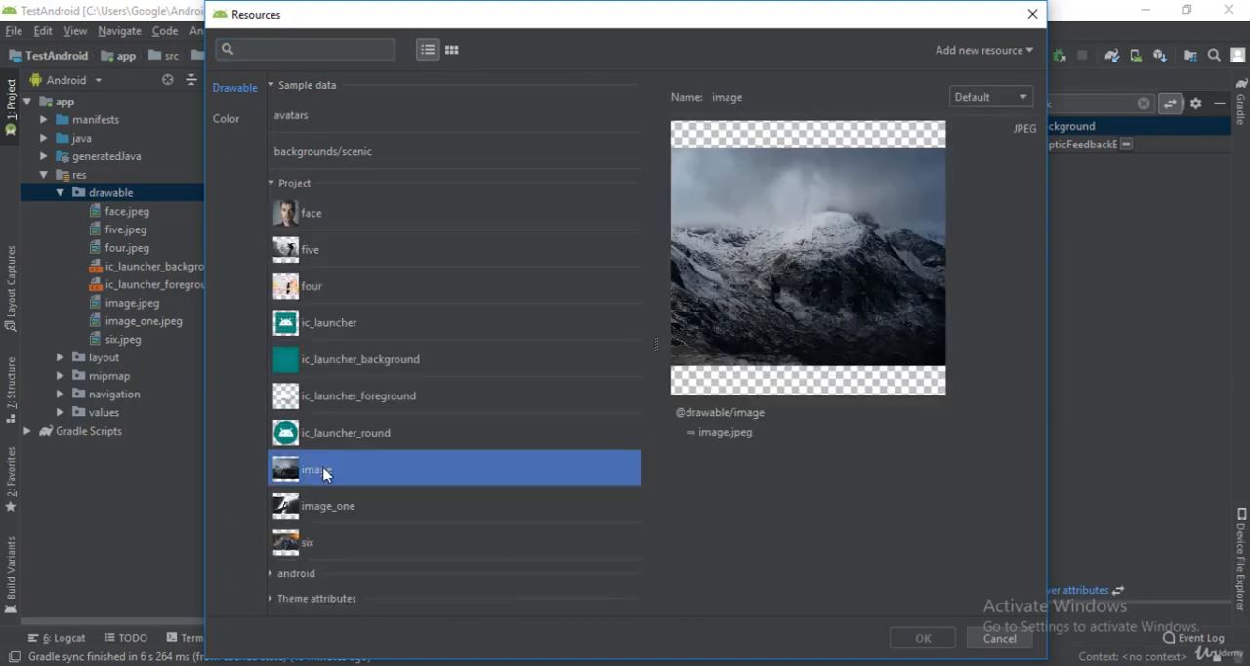
click(923, 638)
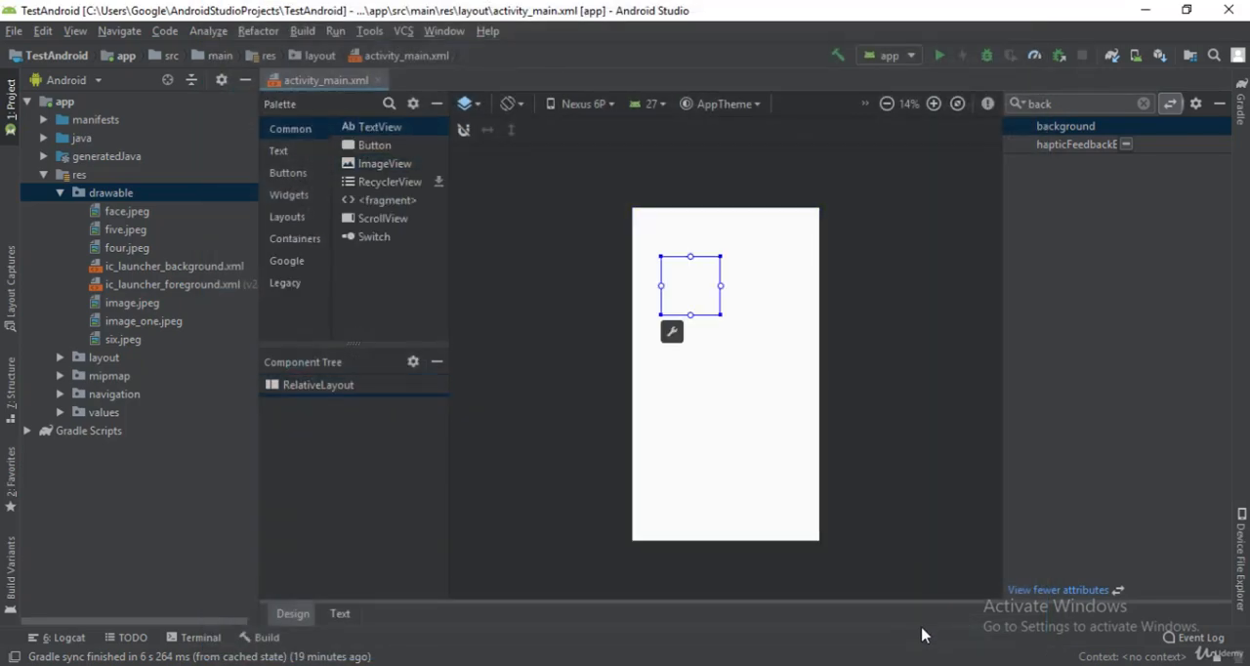
click(701, 372)
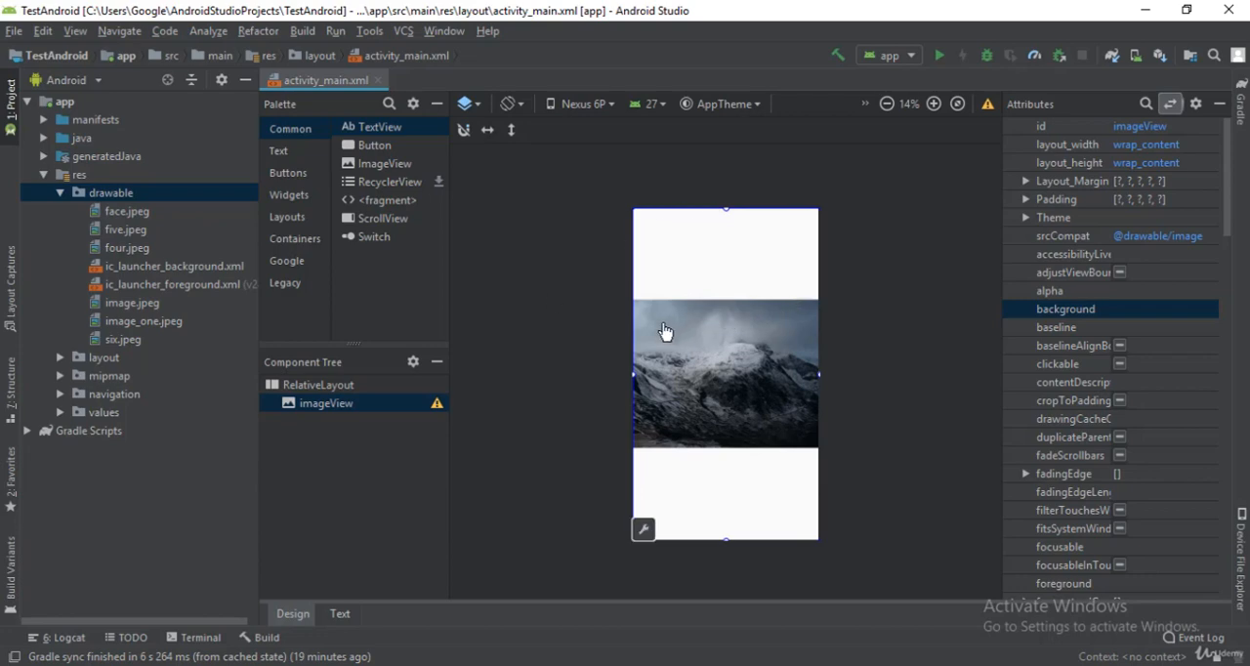
Step: Set the imageView's layout_width attribute to match_parent
click(376, 407)
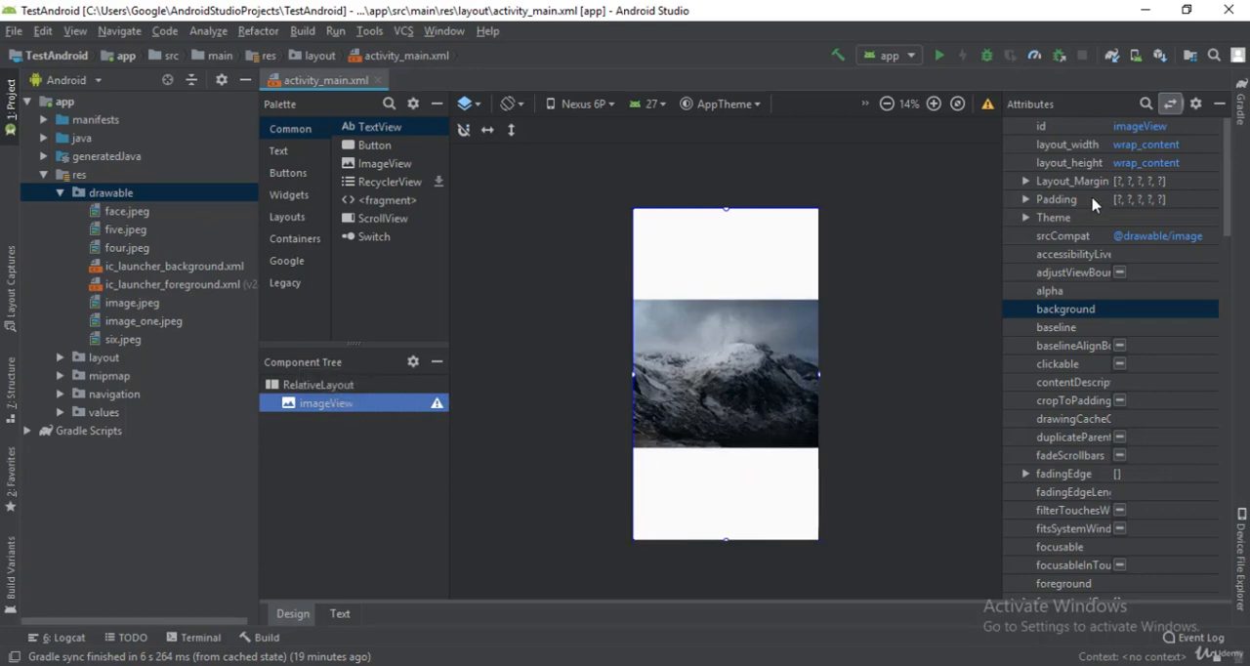
click(1142, 104)
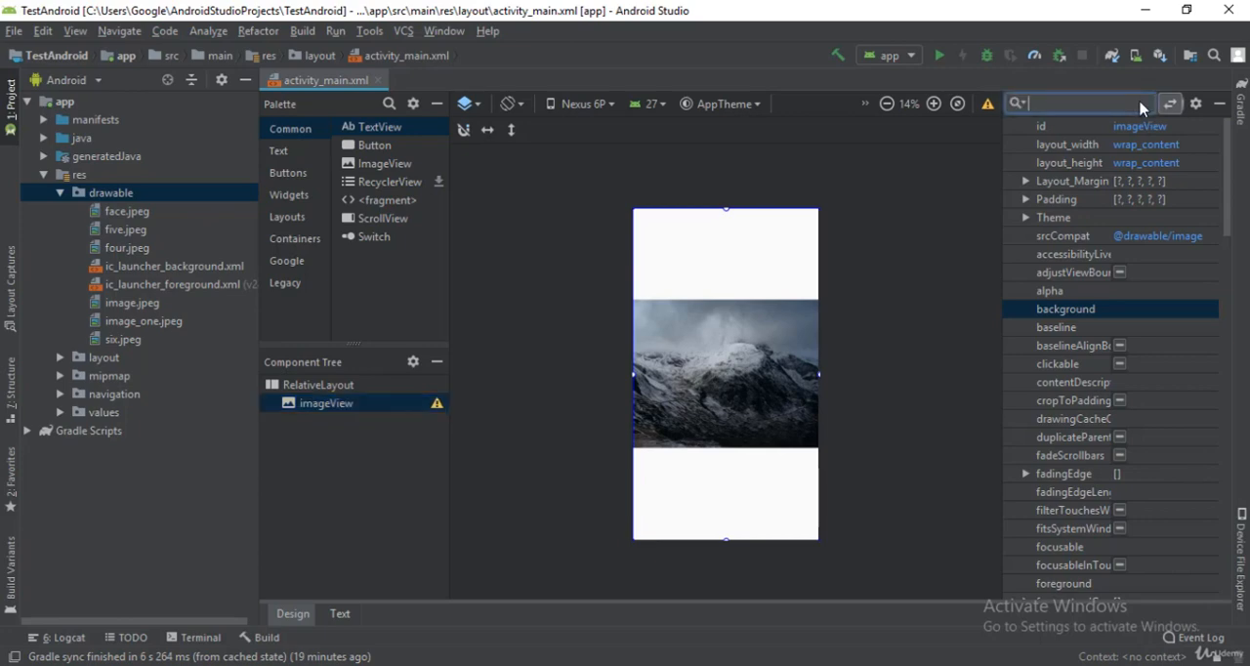
text(width)
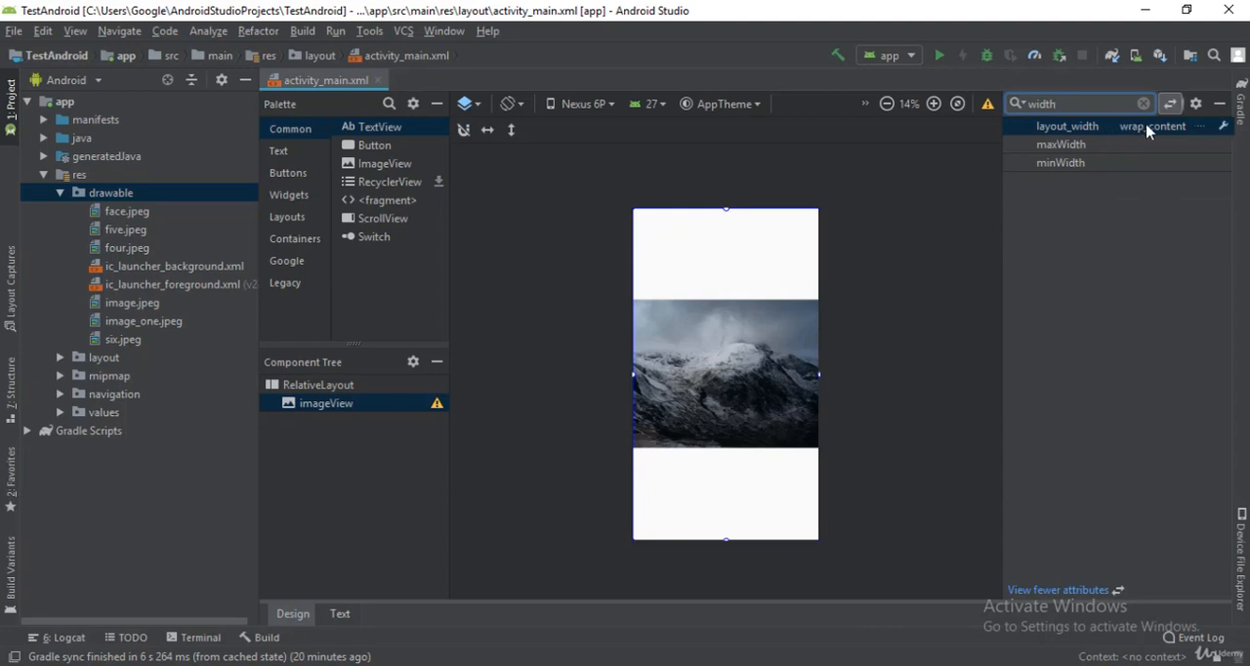
click(1148, 128)
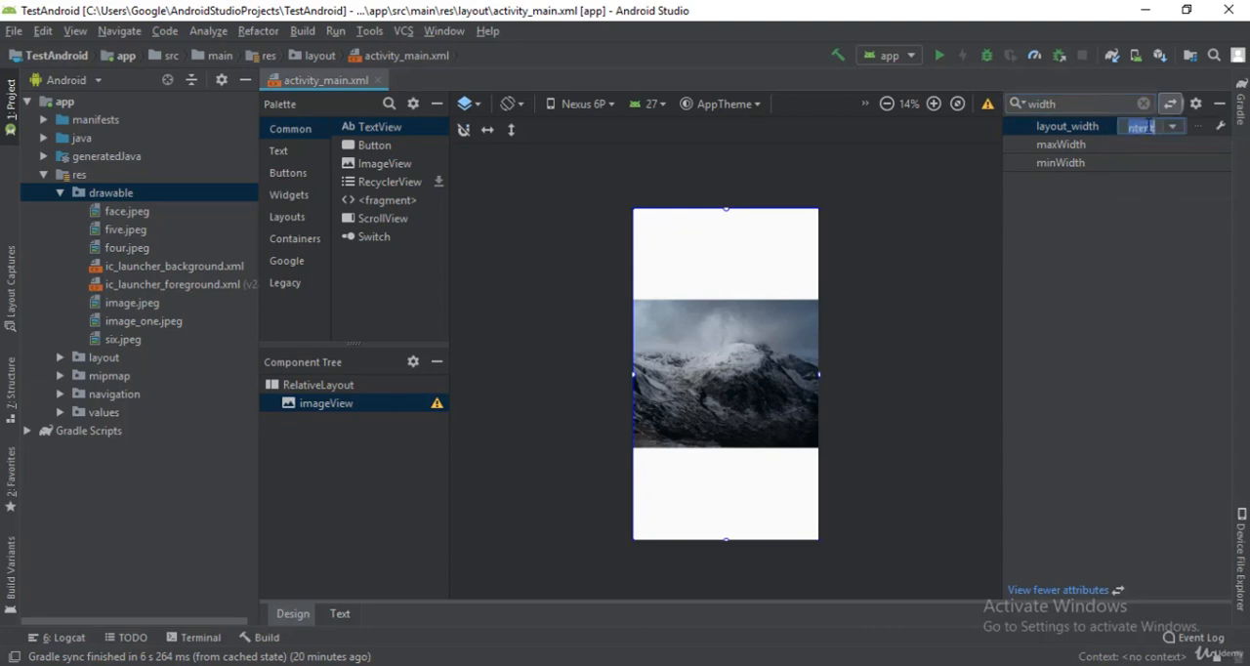
click(1172, 128)
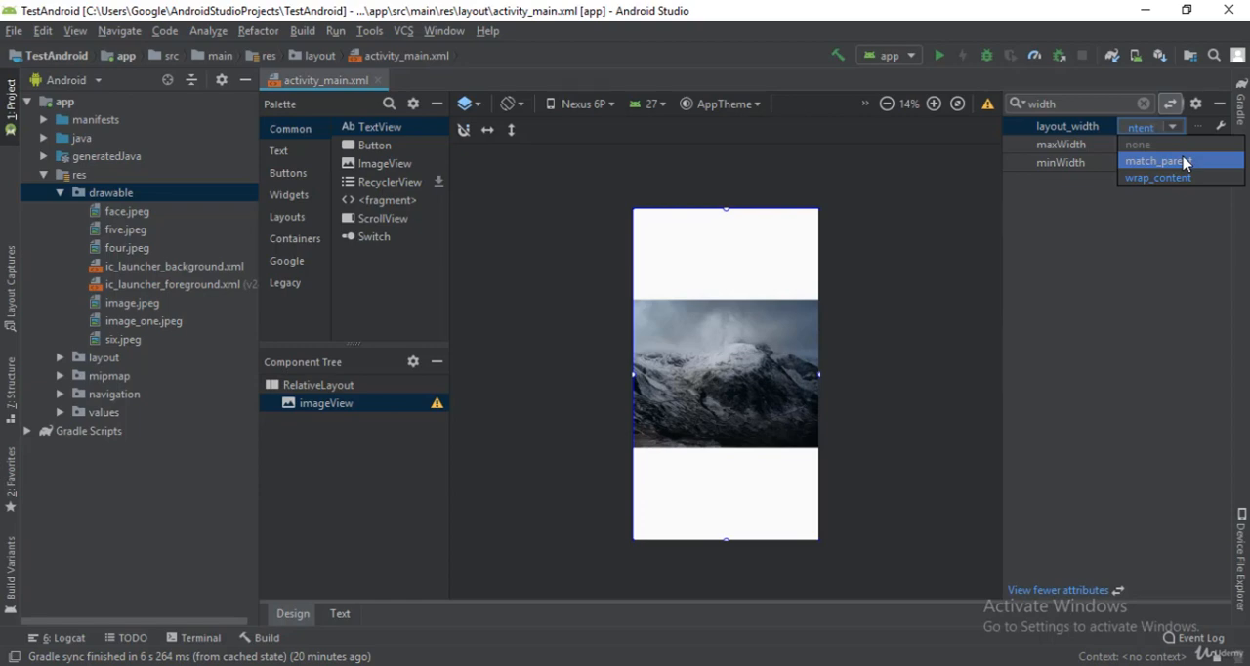
click(1186, 164)
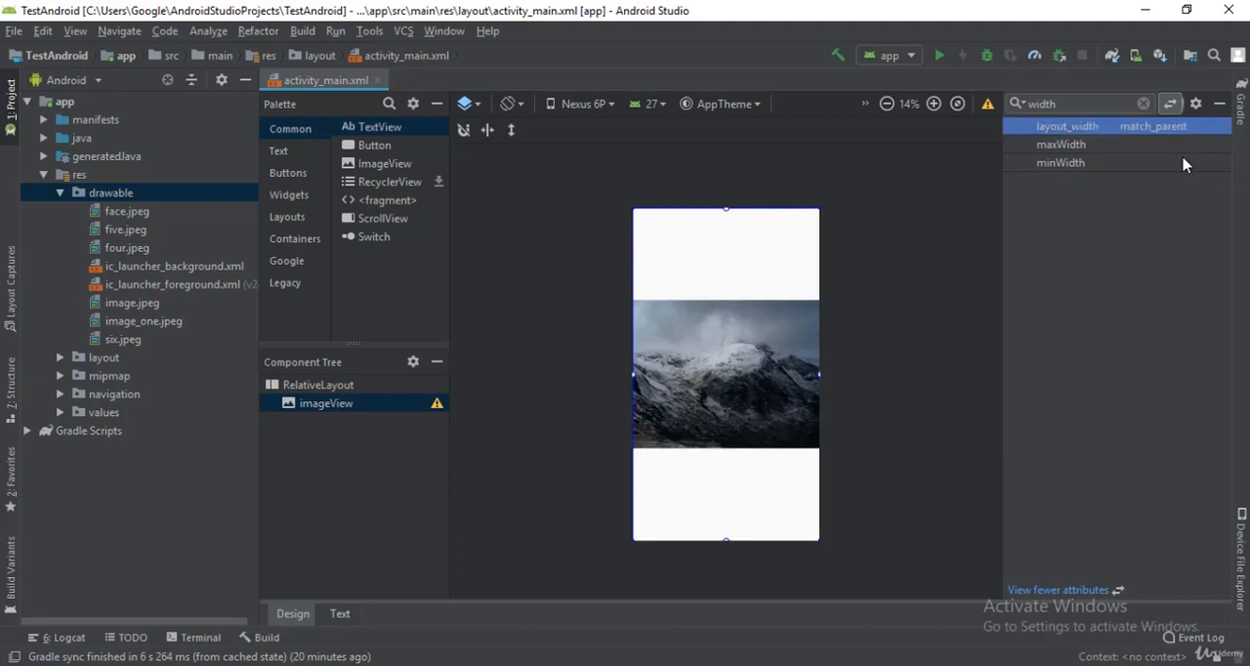
Step: Set the imageView's layout_height attribute to match_parent and clear the attribute search
click(1144, 104)
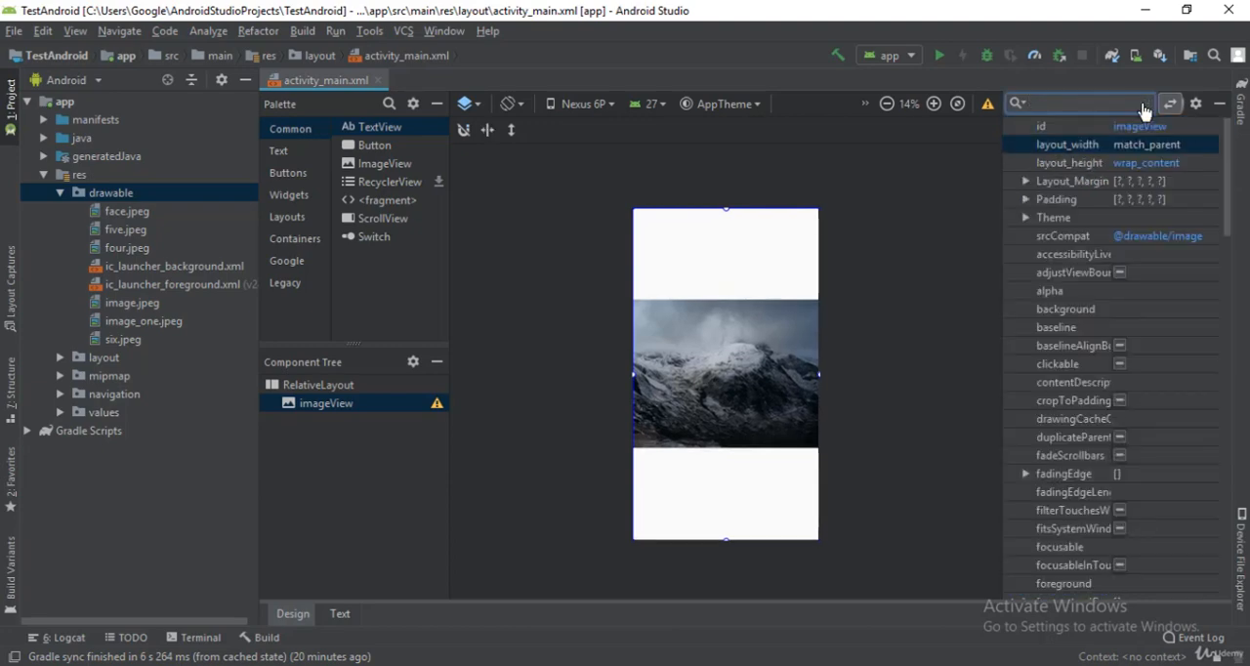
text(hei)
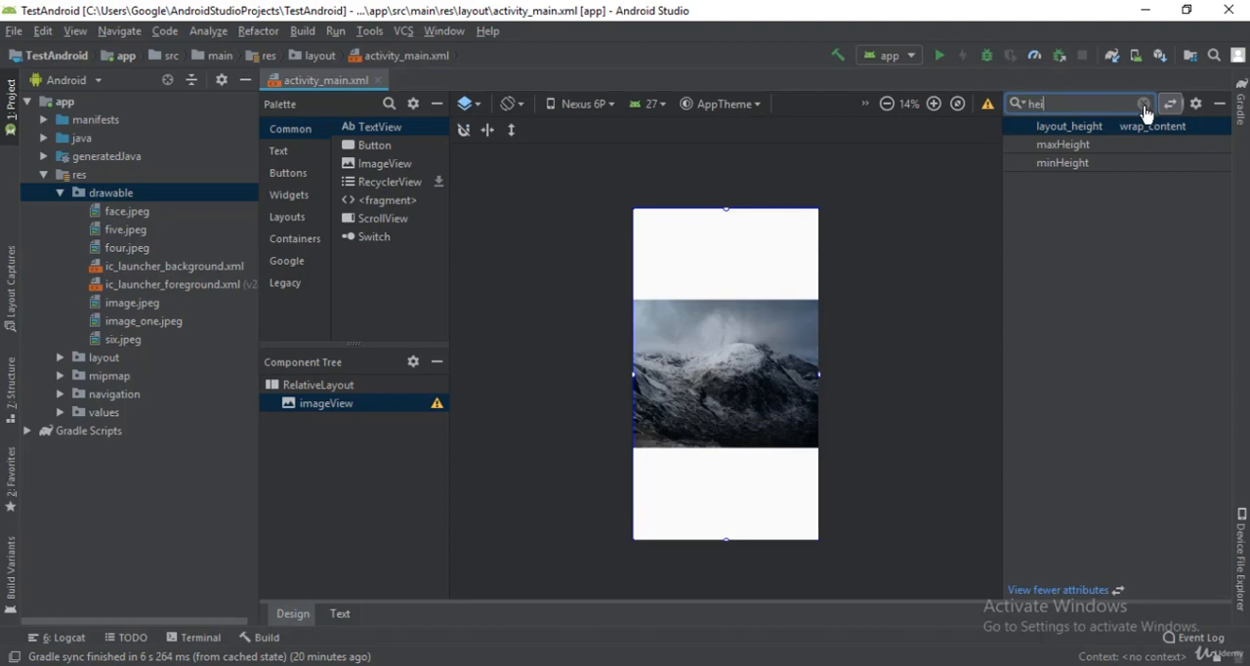
click(1155, 132)
click(1173, 133)
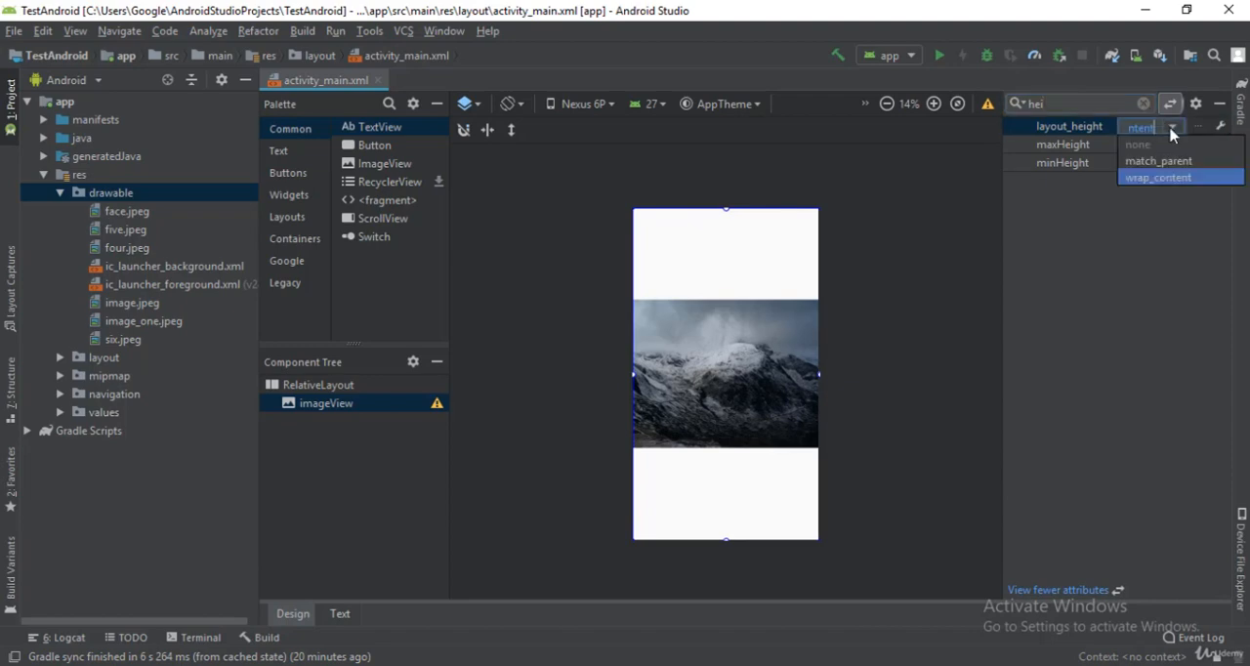
click(1167, 161)
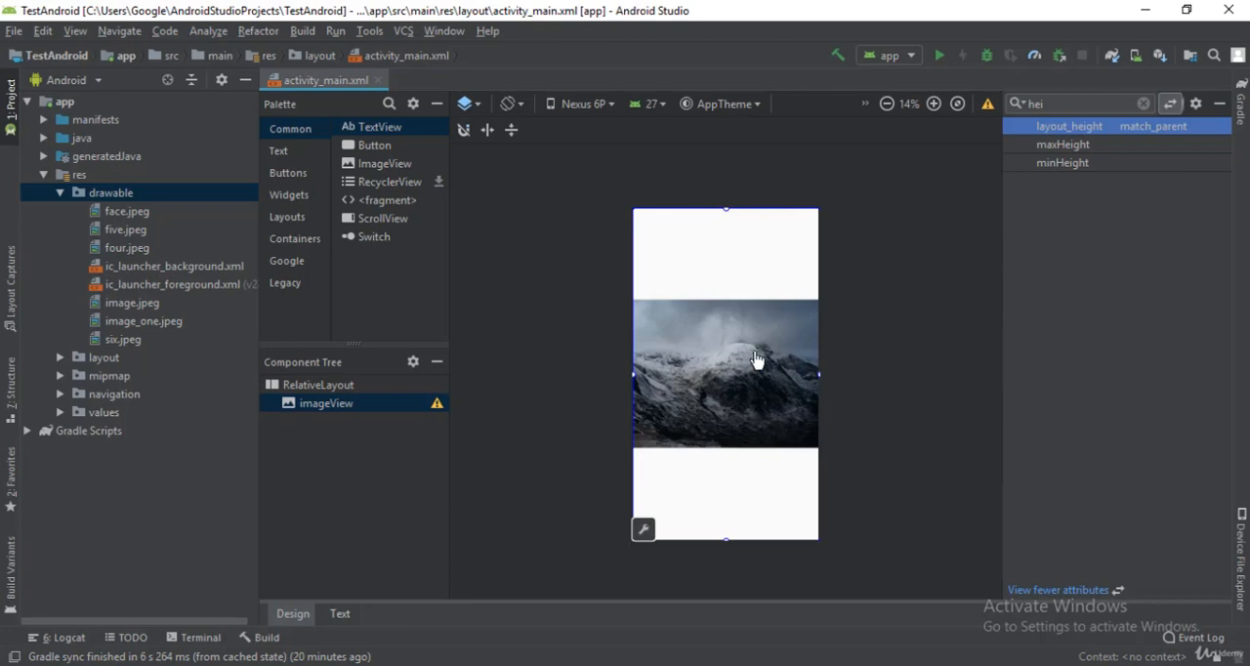
click(1144, 103)
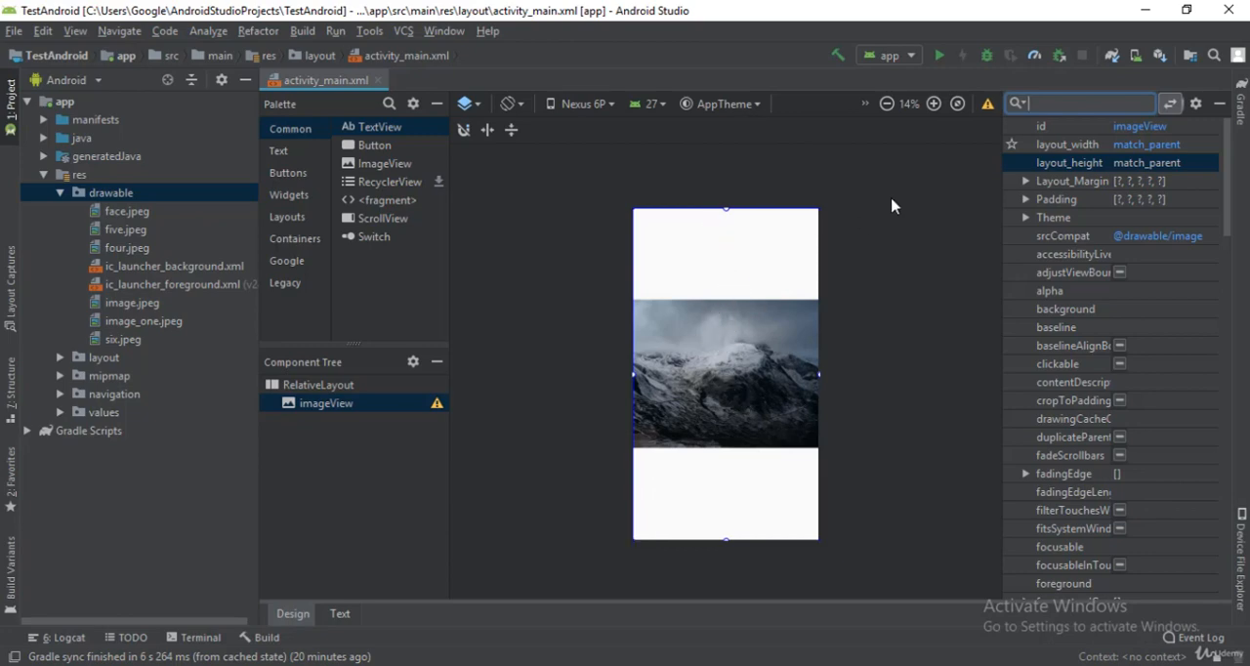
Step: Find the imageView's scaleType attribute and set it to centerCrop
click(332, 407)
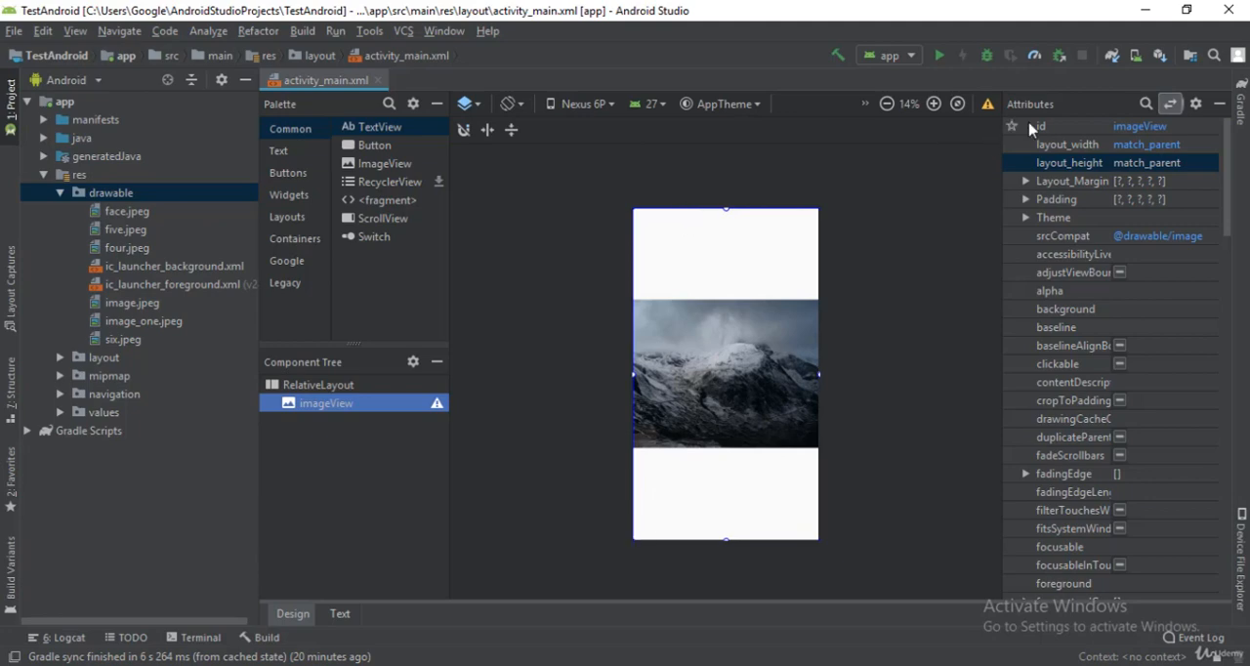
click(1143, 105)
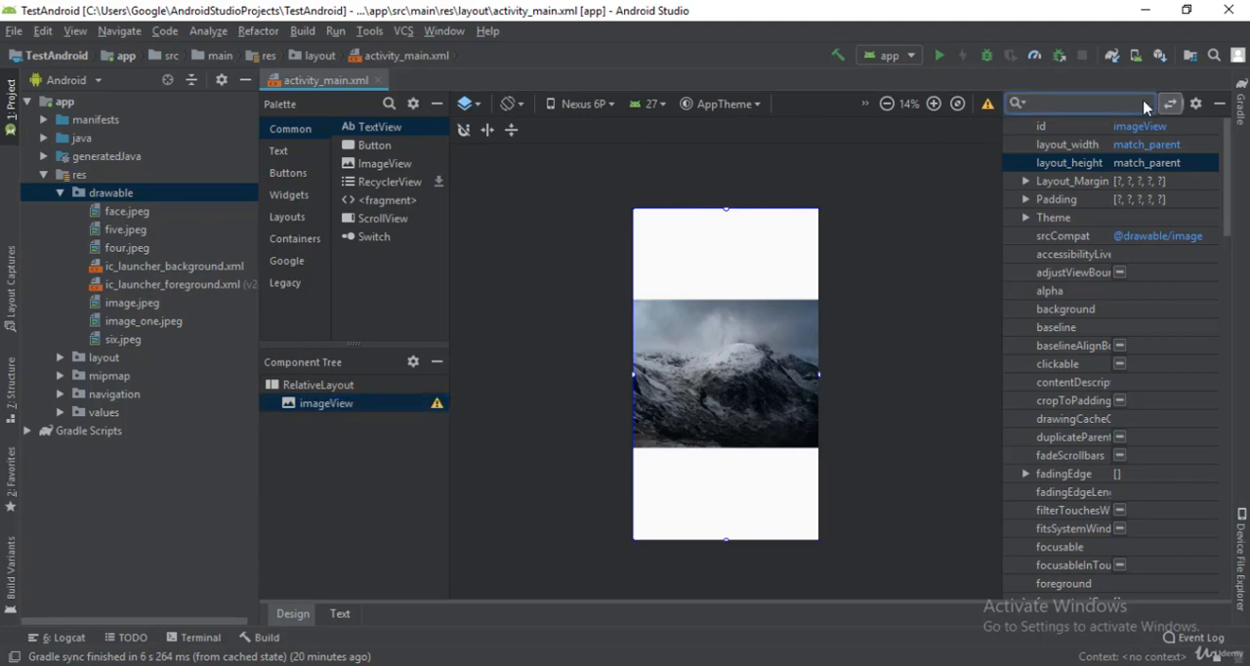
text(scal)
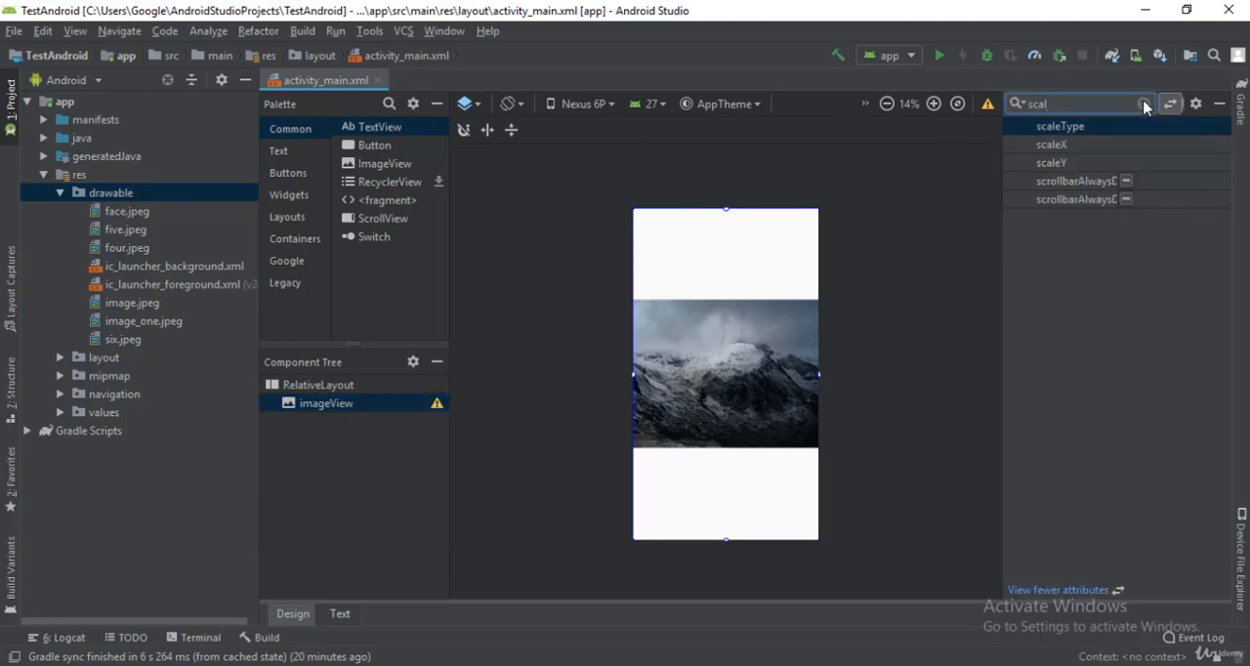
text(eT)
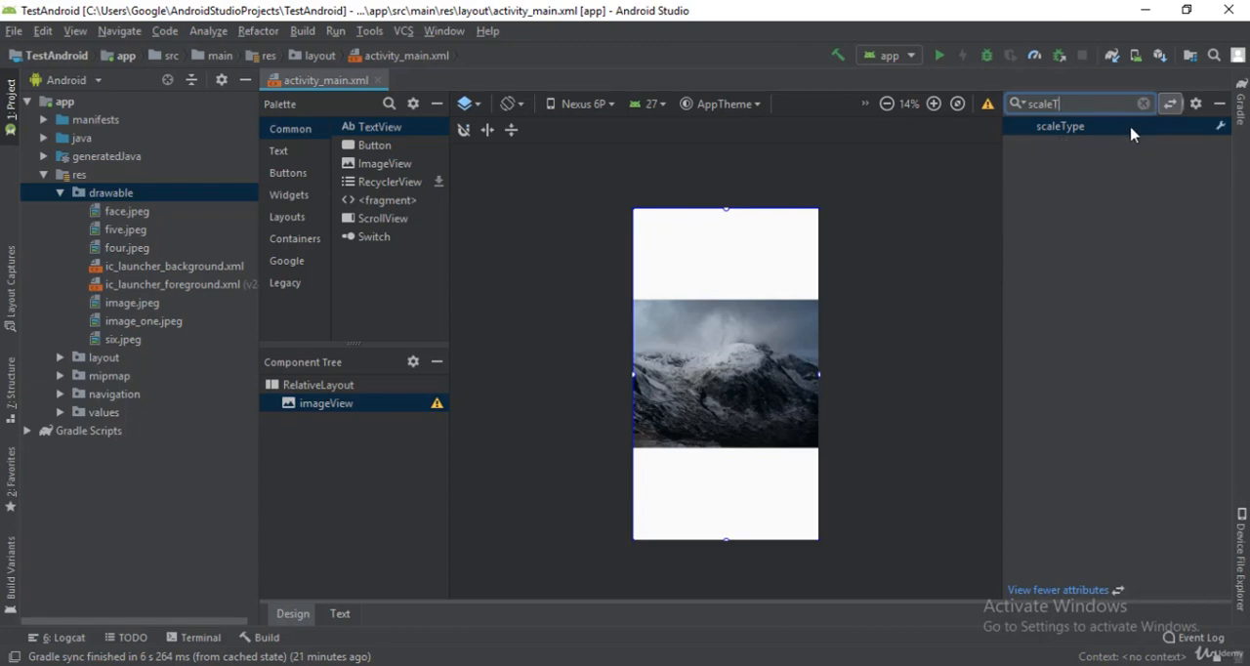
click(1130, 127)
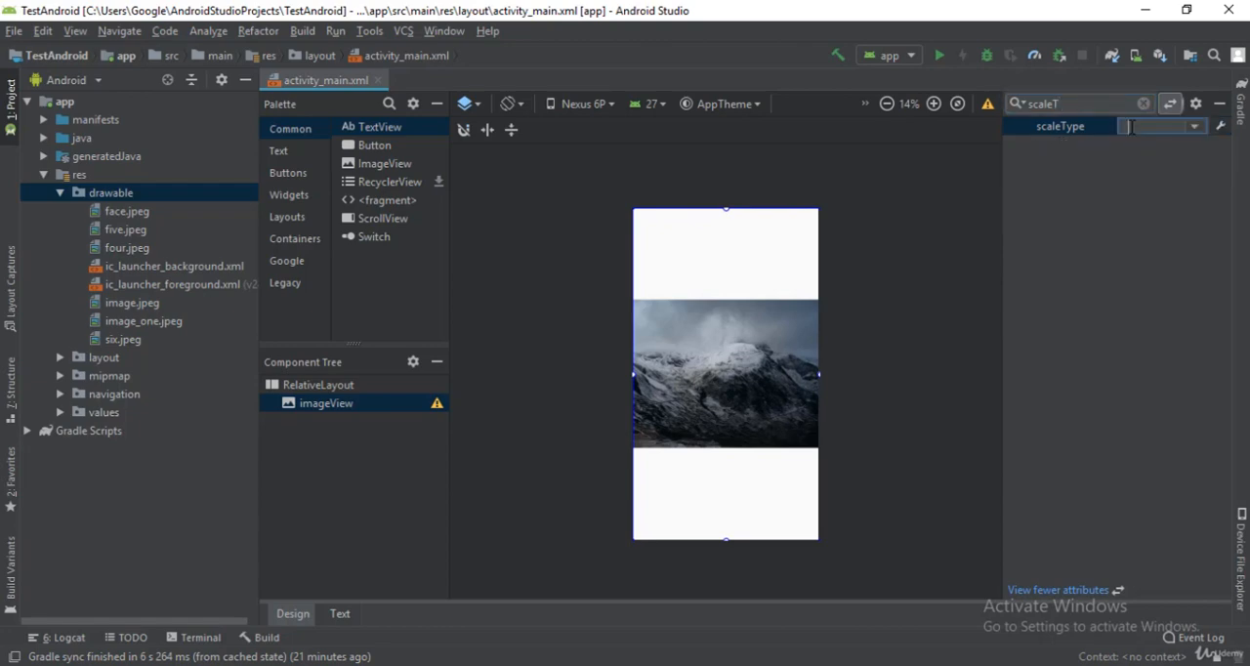
click(1193, 128)
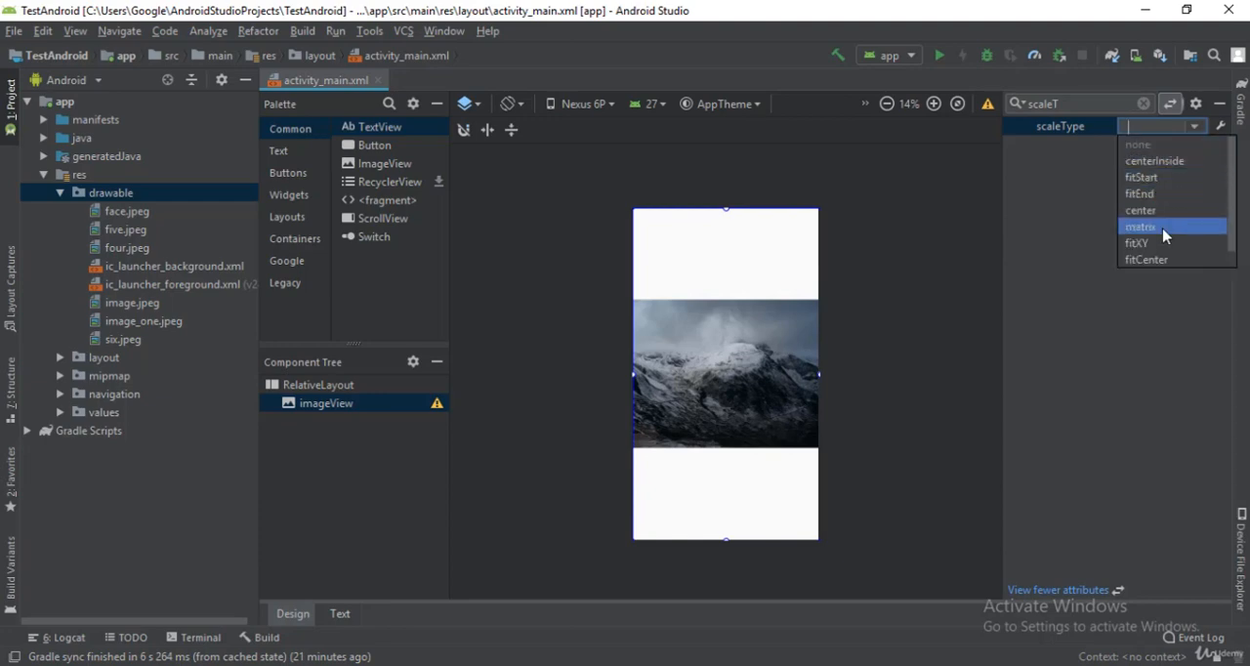
scroll(1169, 228, down, 1)
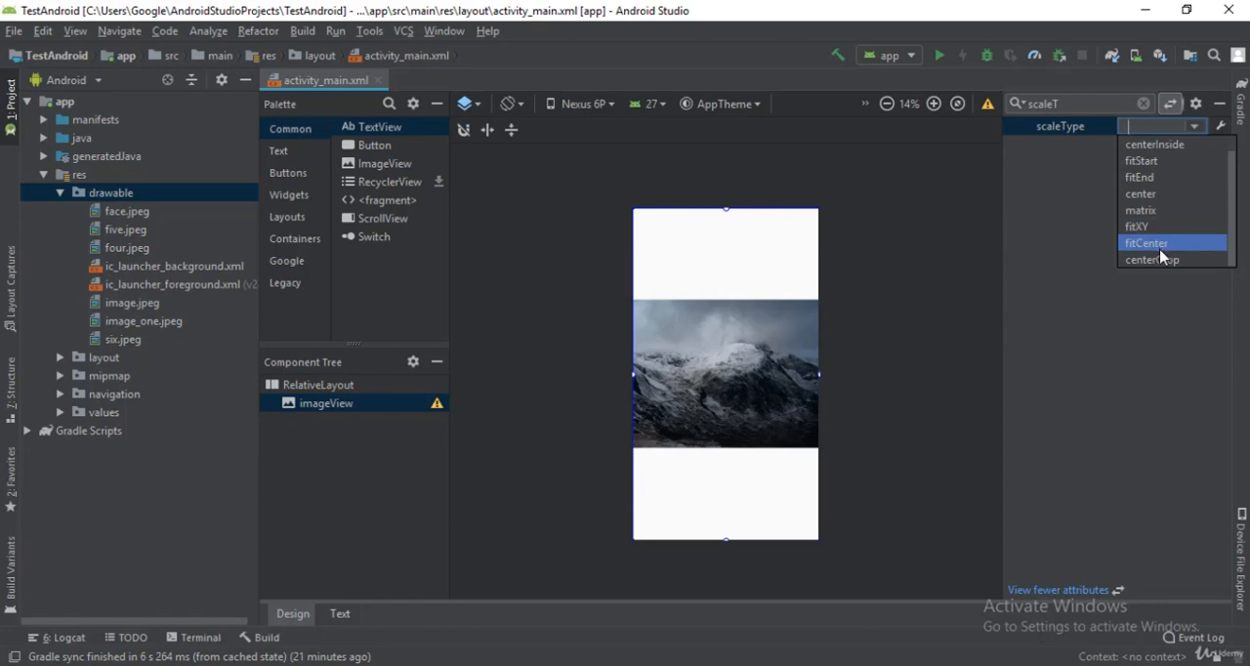
click(1162, 260)
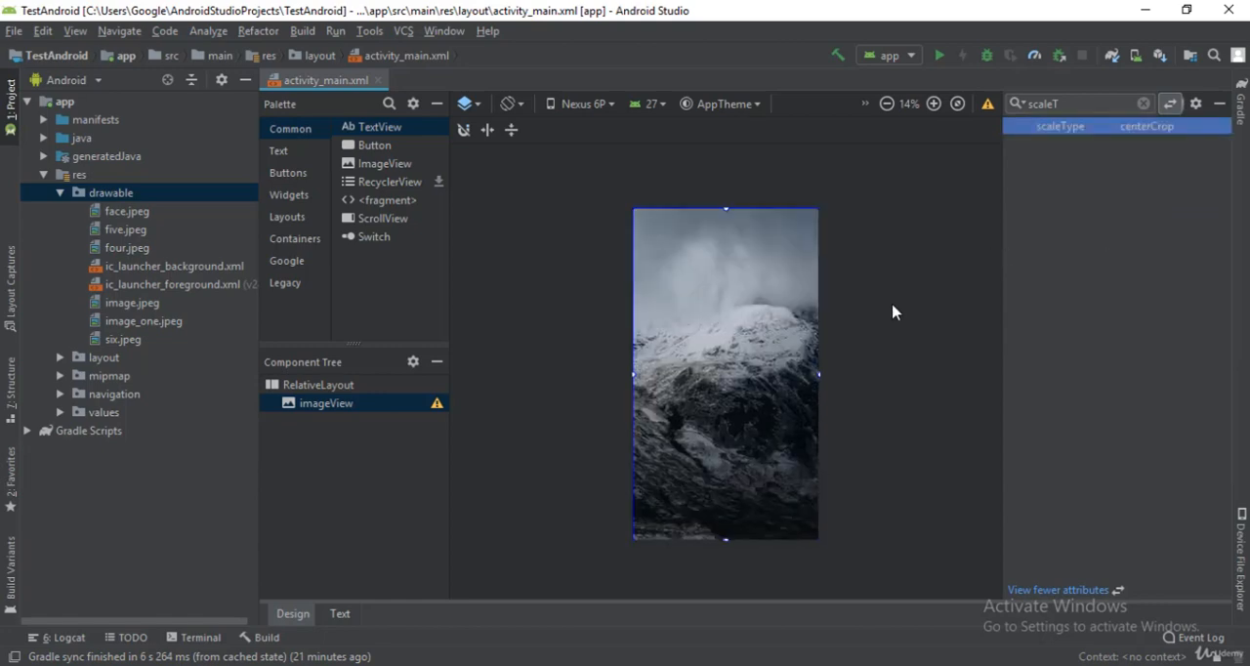
Step: Add a Button to the RelativeLayout, below the imageView in the component tree
click(558, 313)
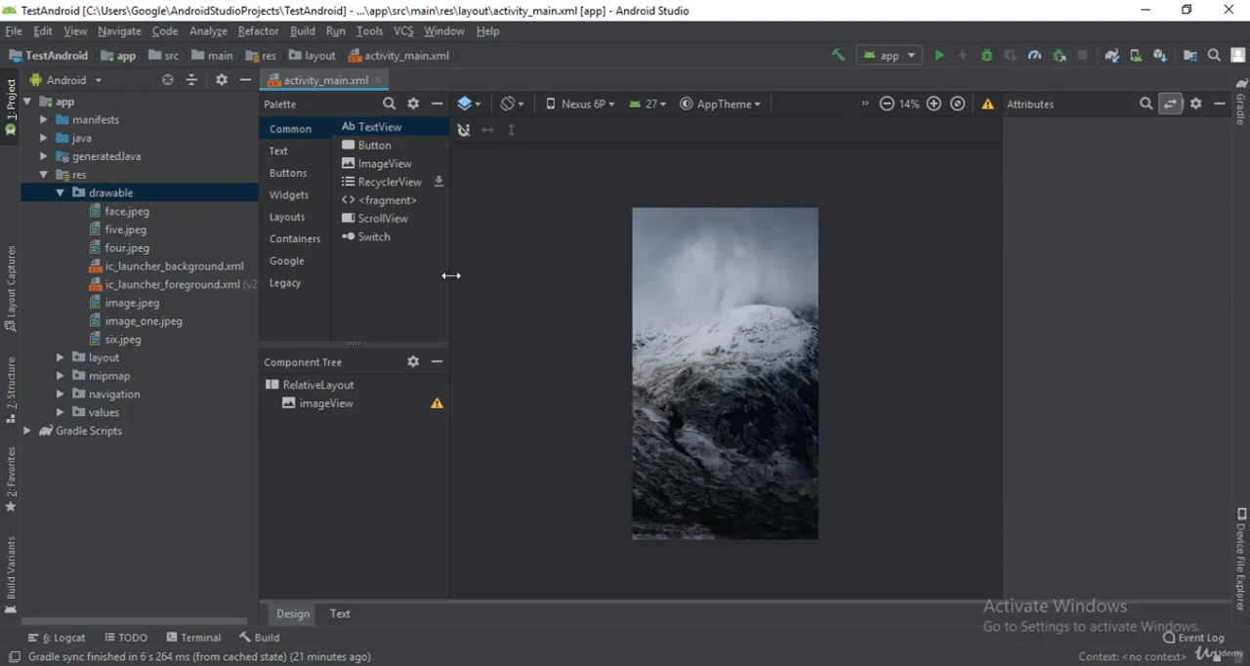
click(372, 146)
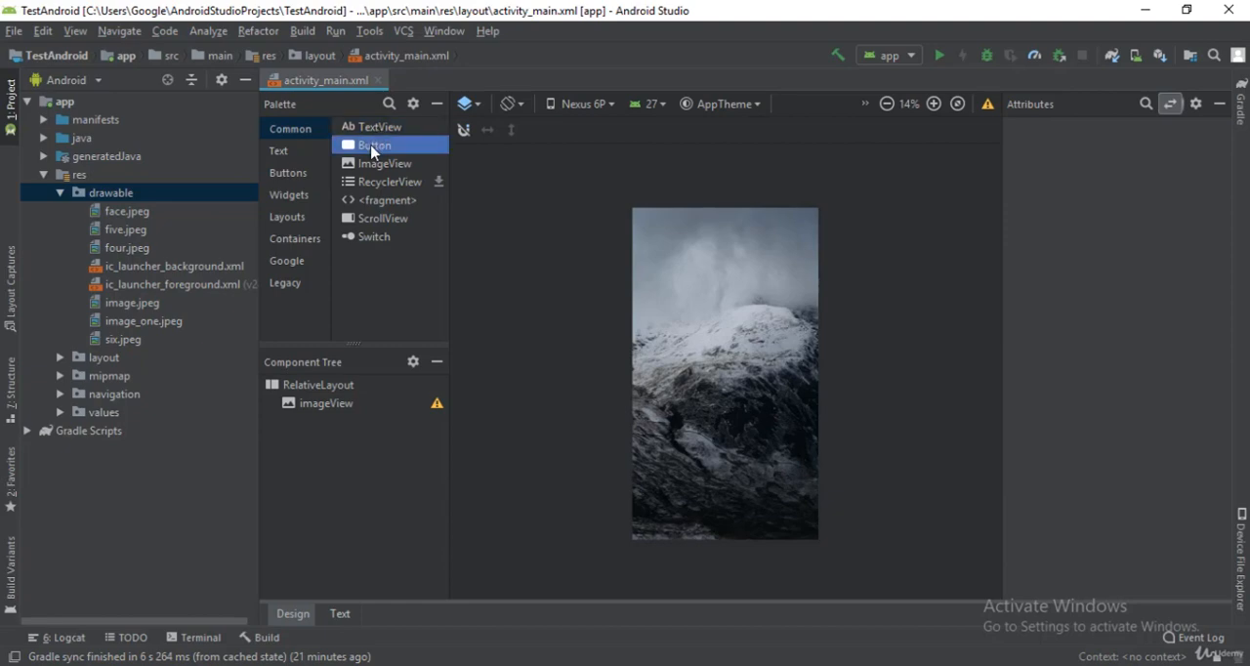
drag(371, 146, 359, 421)
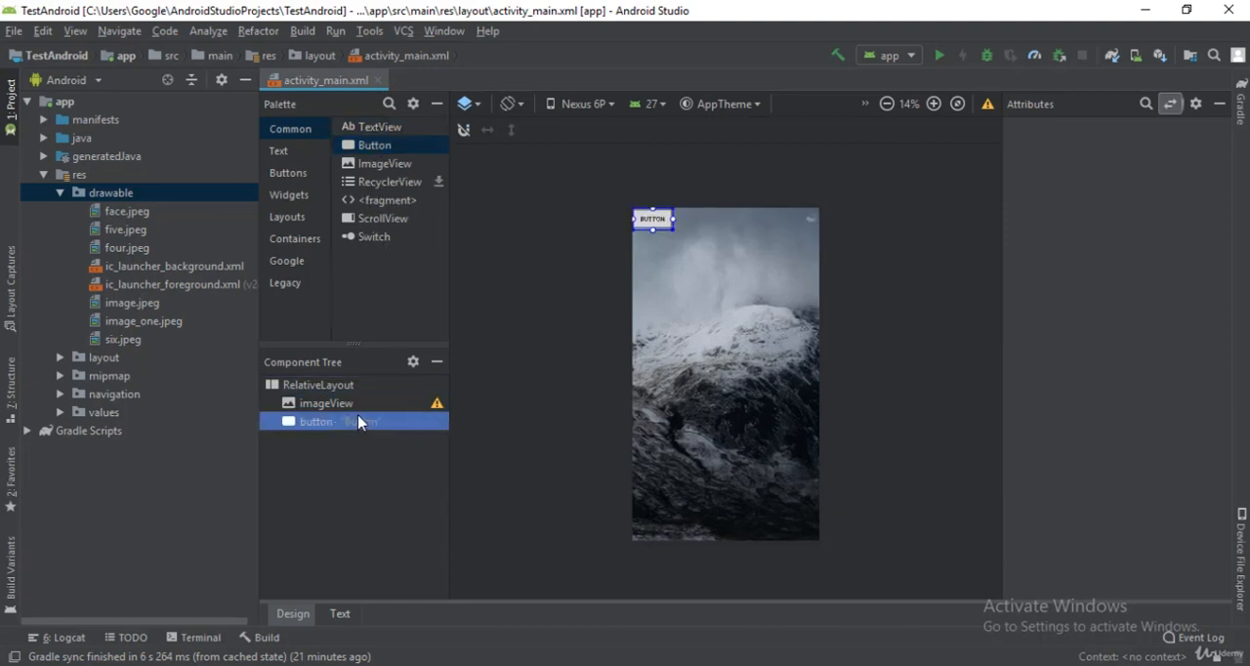
Step: Find the button's alignment attributes and enable layout_alignParentBottom
click(652, 221)
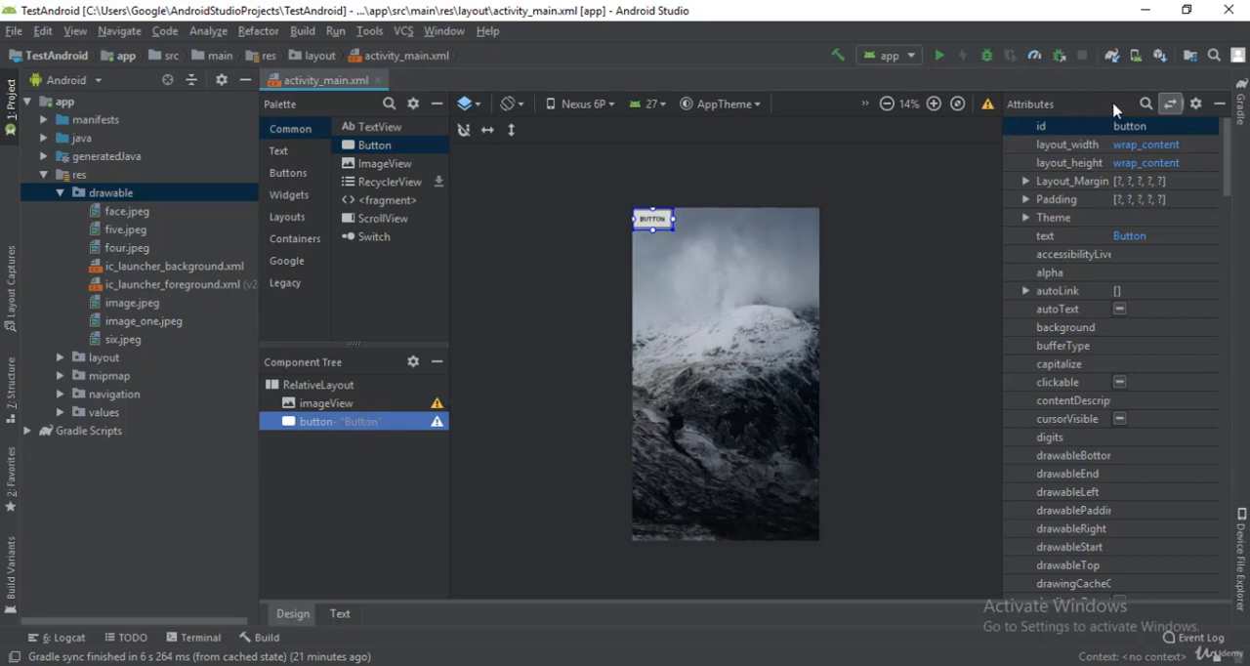
click(1146, 104)
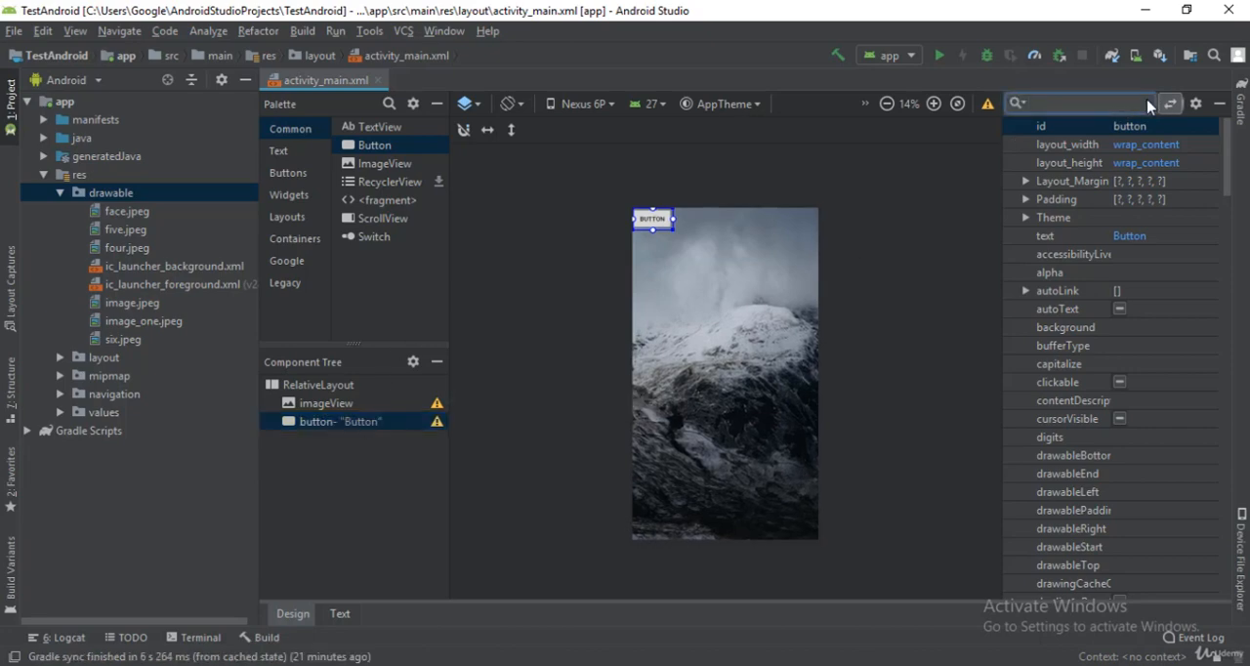
text(align)
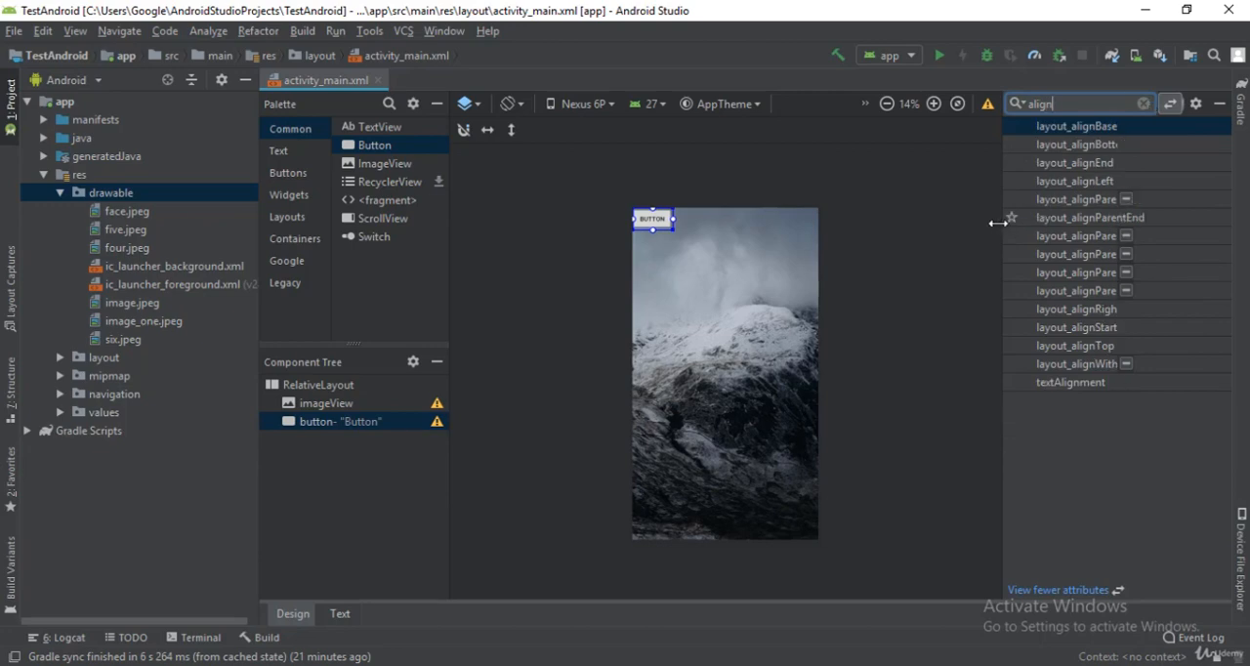
drag(1002, 225, 925, 236)
click(1088, 199)
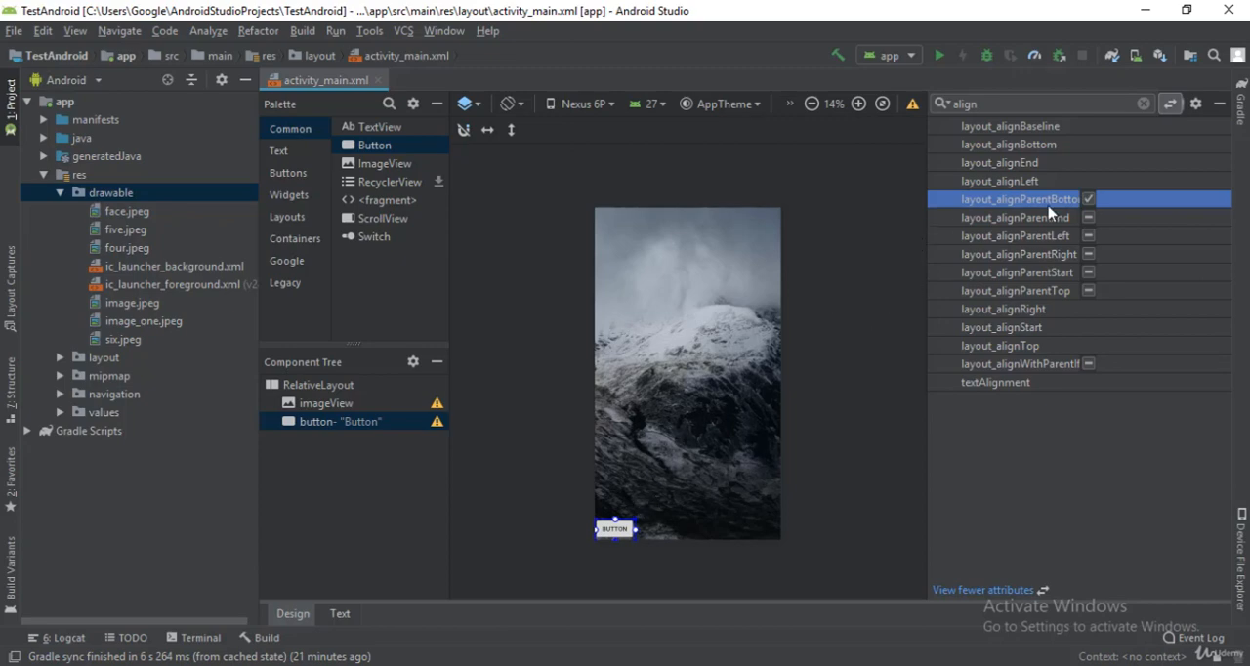
Step: Find the button's centering attributes and enable layout_centerHorizontal
click(1144, 103)
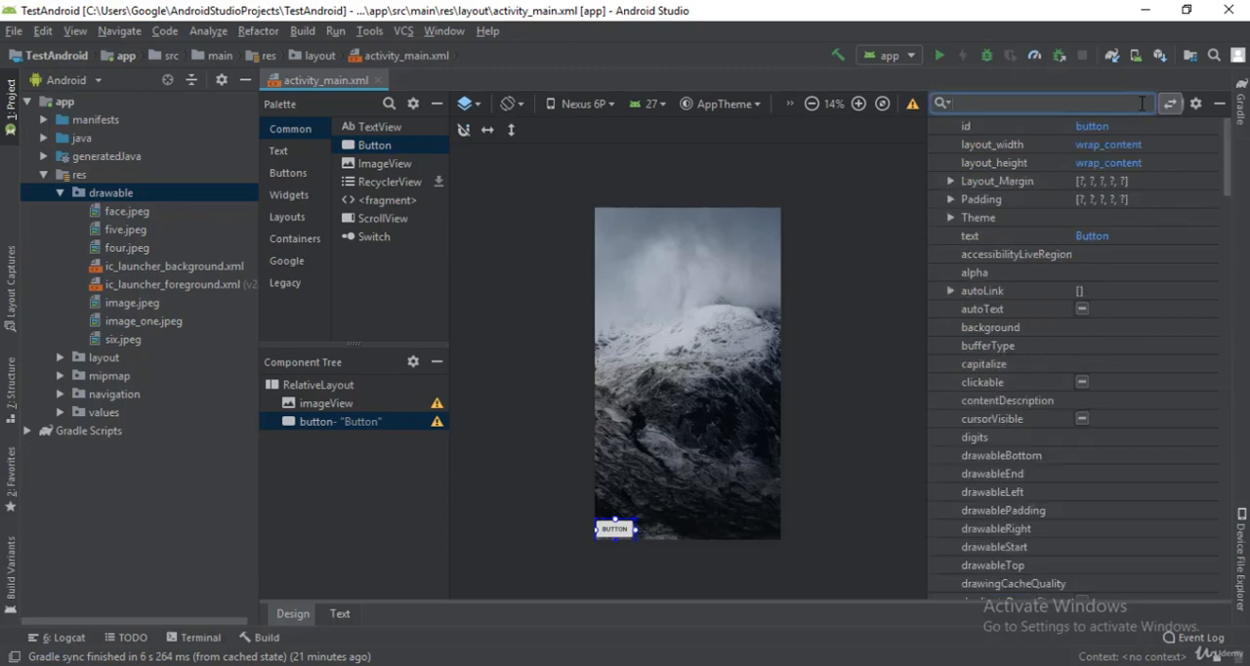
text(cen)
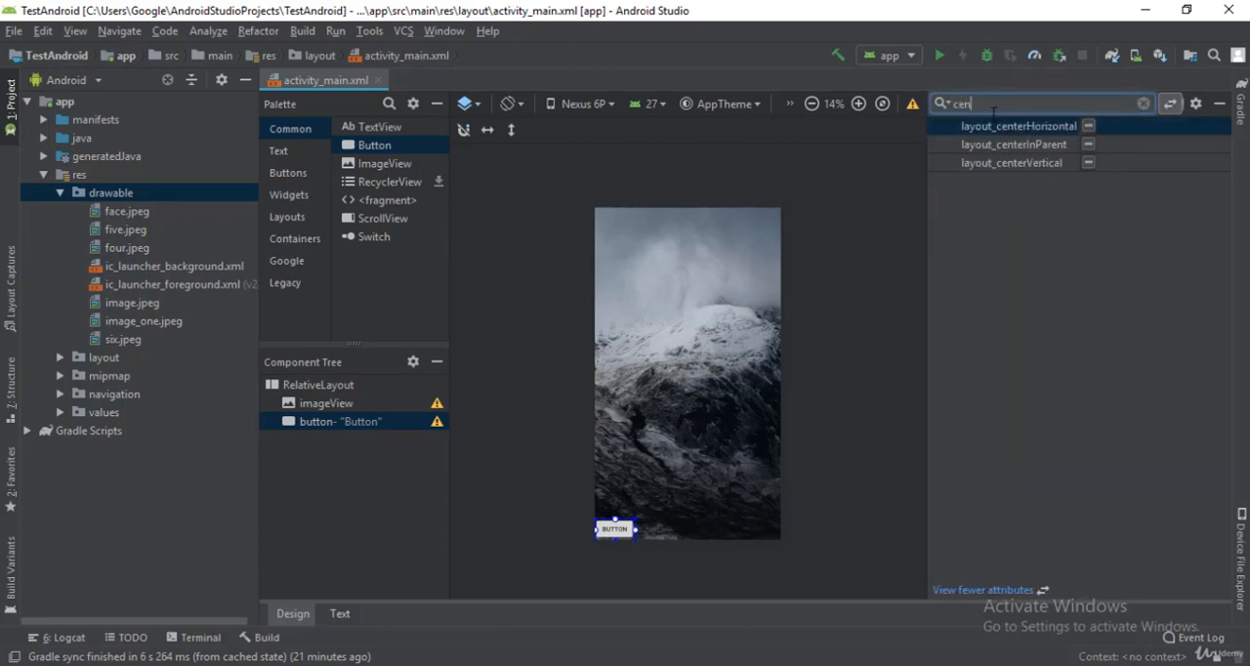
drag(925, 160, 909, 163)
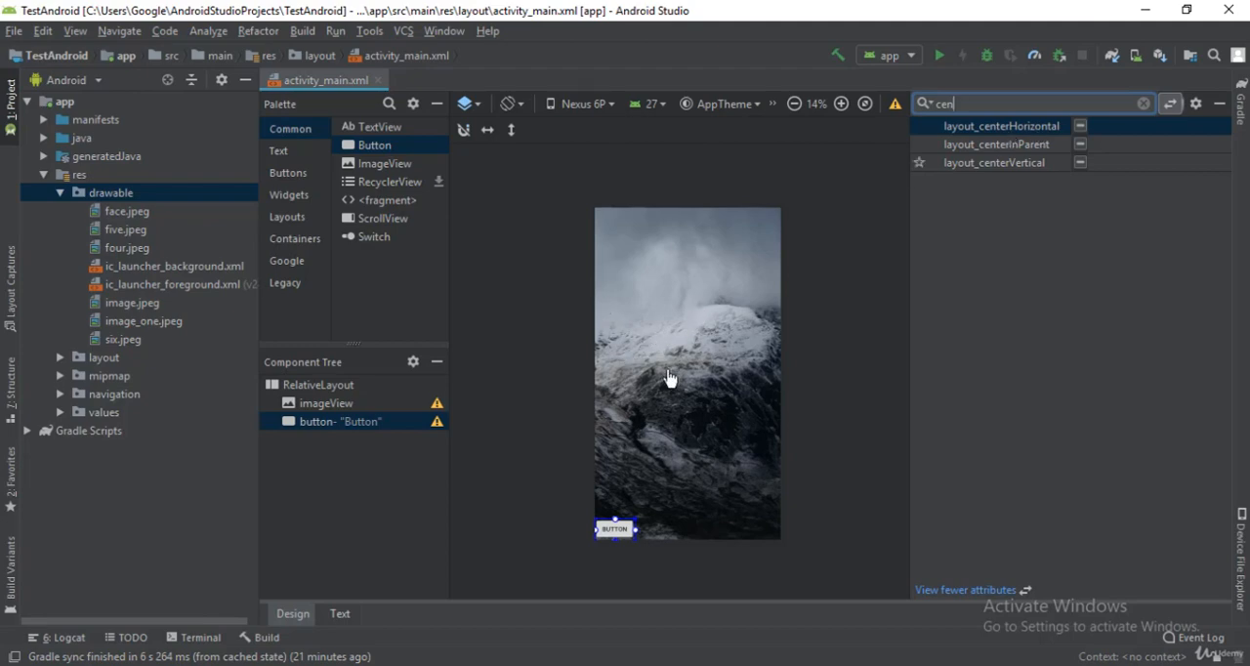
click(1080, 126)
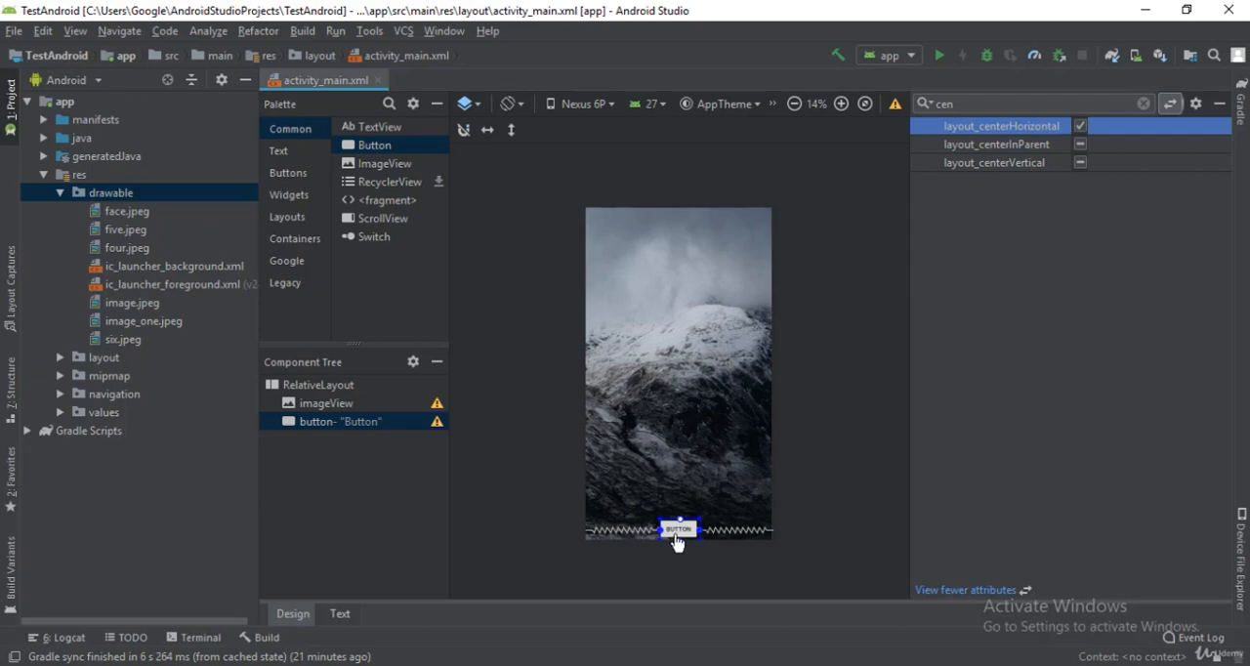
Step: Try the button's layout_centerVertical and layout_centerInParent options, and return to layout_centerHorizontal alone
click(1080, 163)
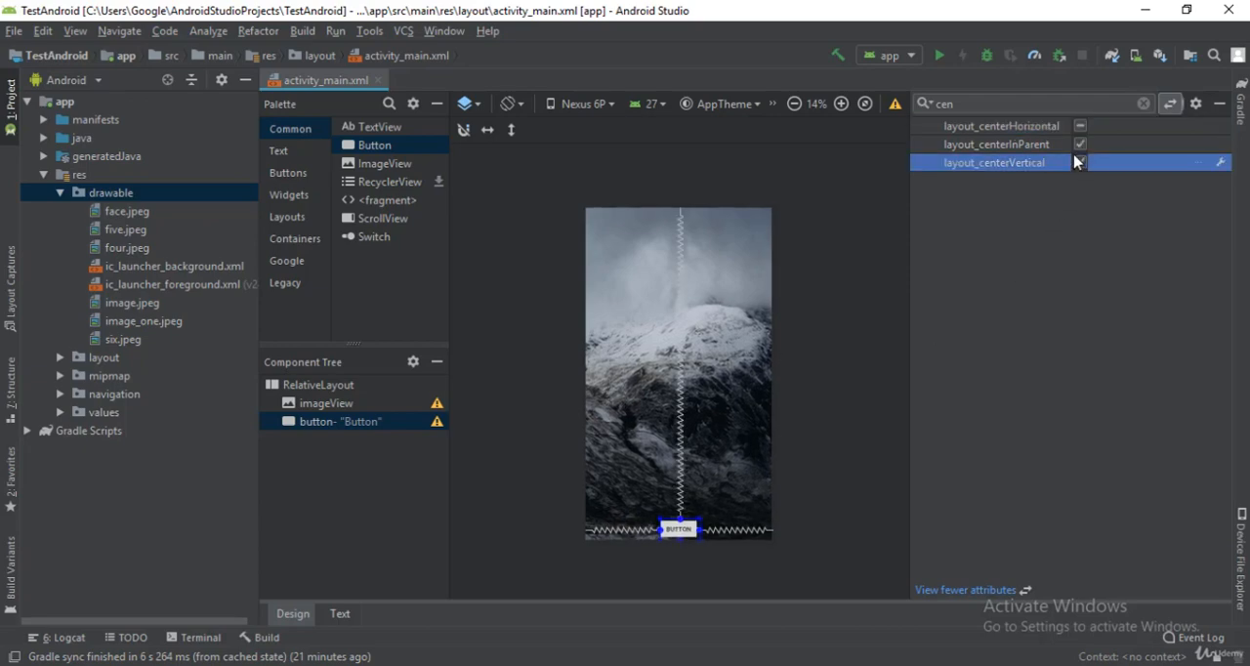
click(1078, 163)
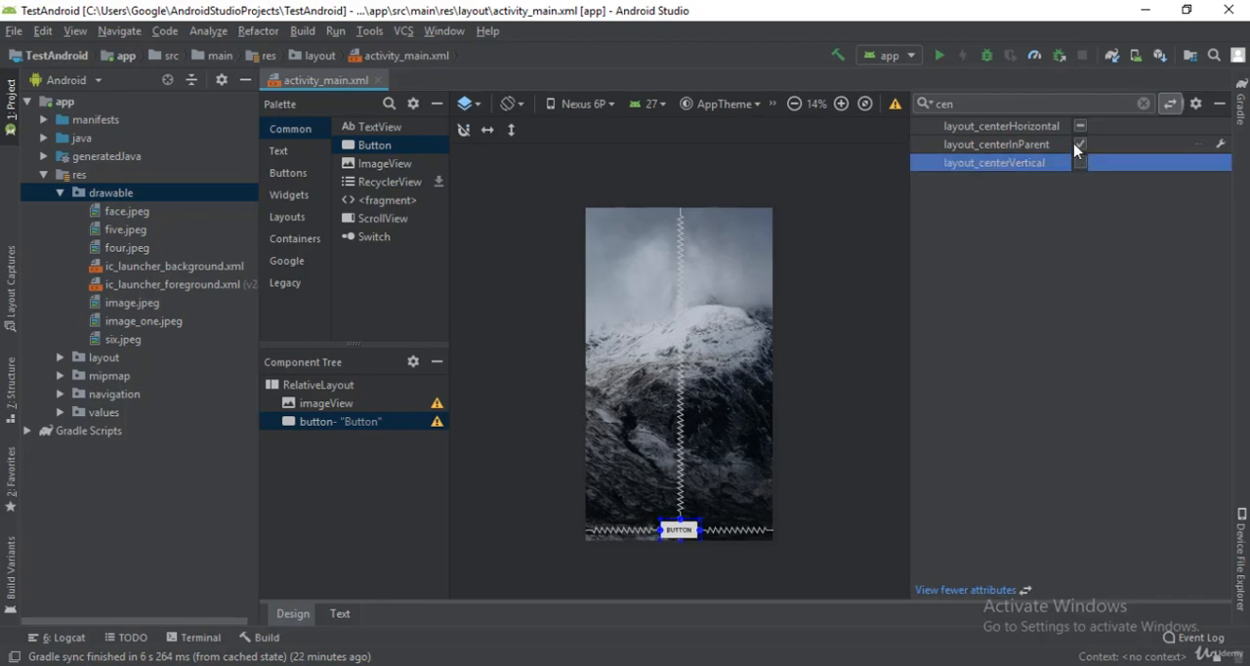
click(1080, 126)
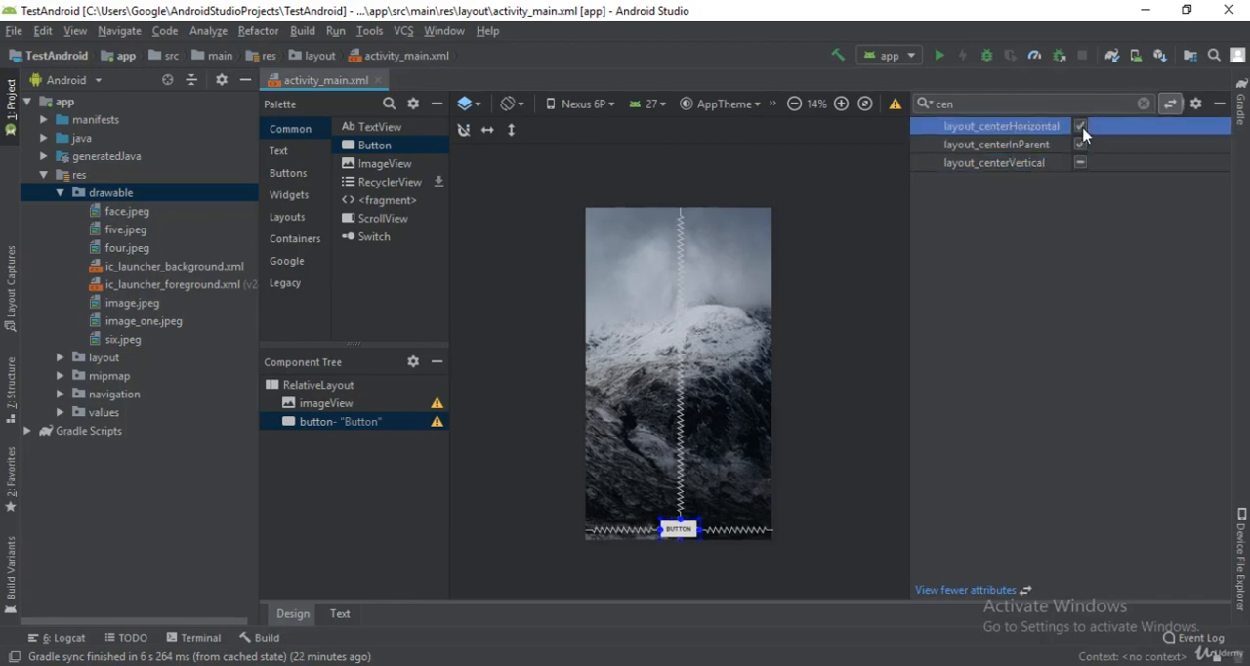
click(1080, 145)
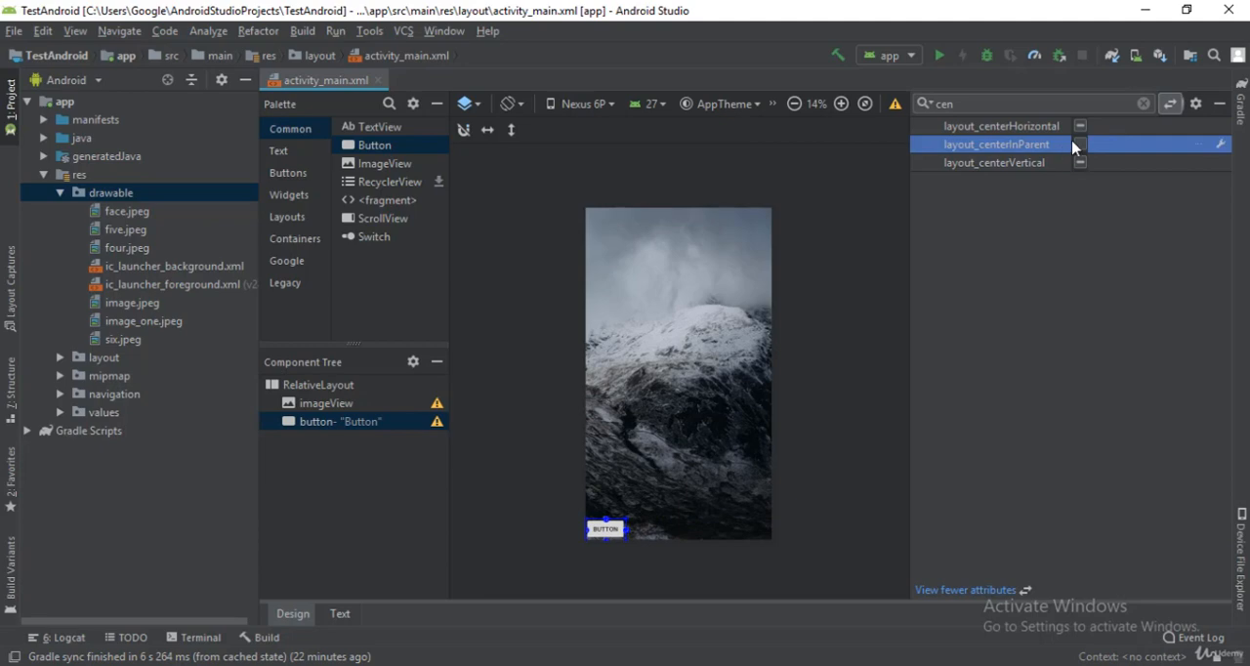
click(1080, 126)
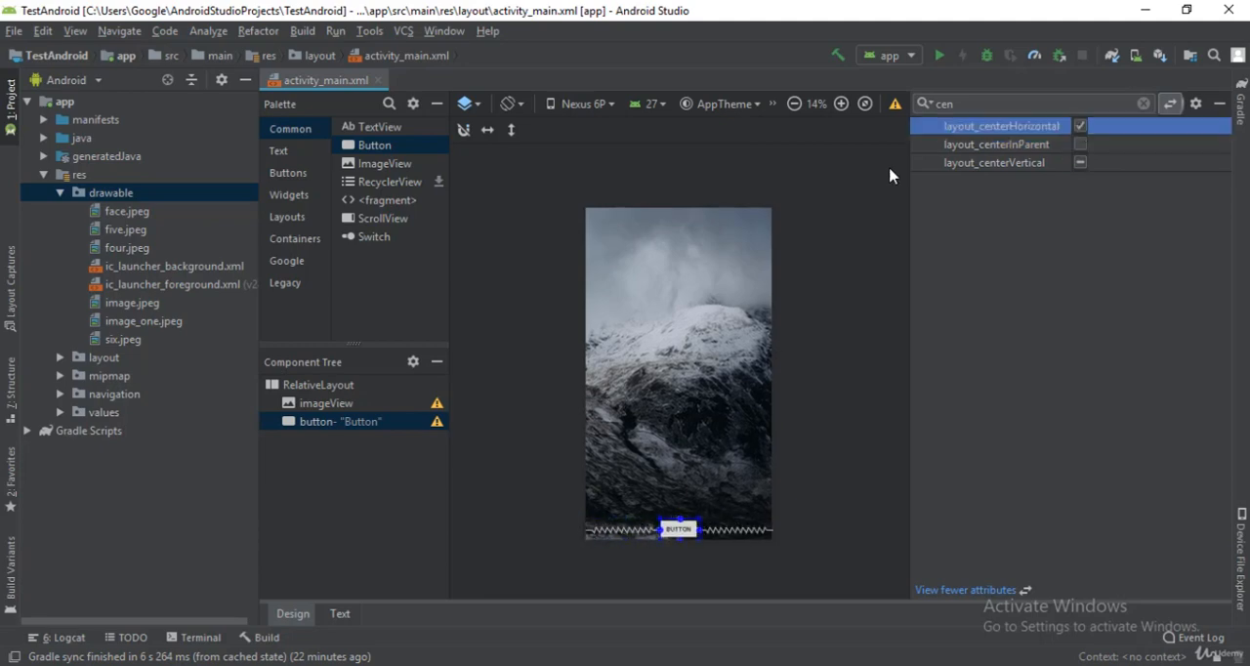
Step: Find the button's Layout_Margin attributes and set the bottom margin to 40dp
click(1144, 103)
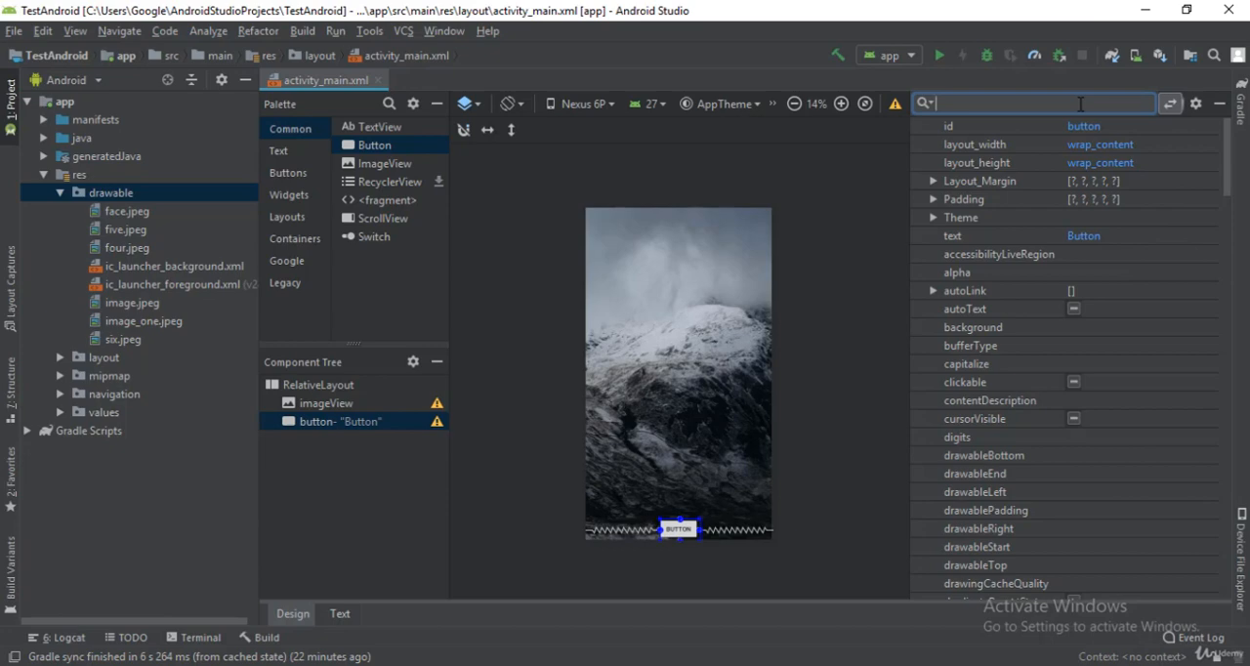
text(ma)
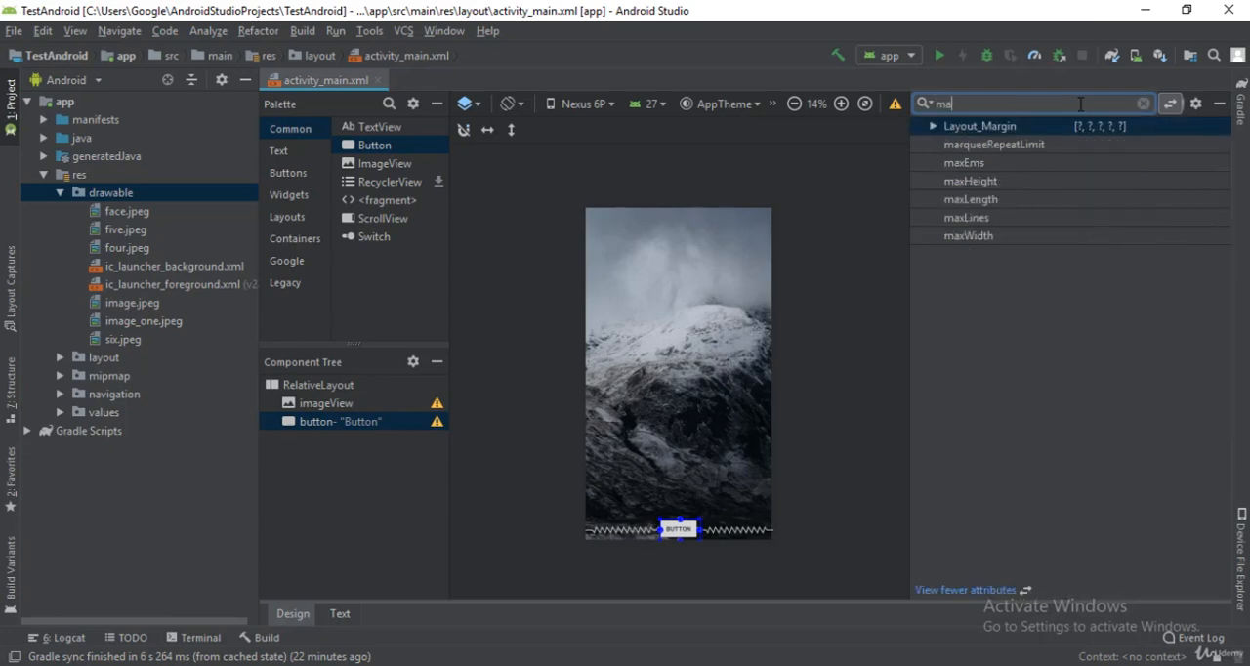
click(932, 127)
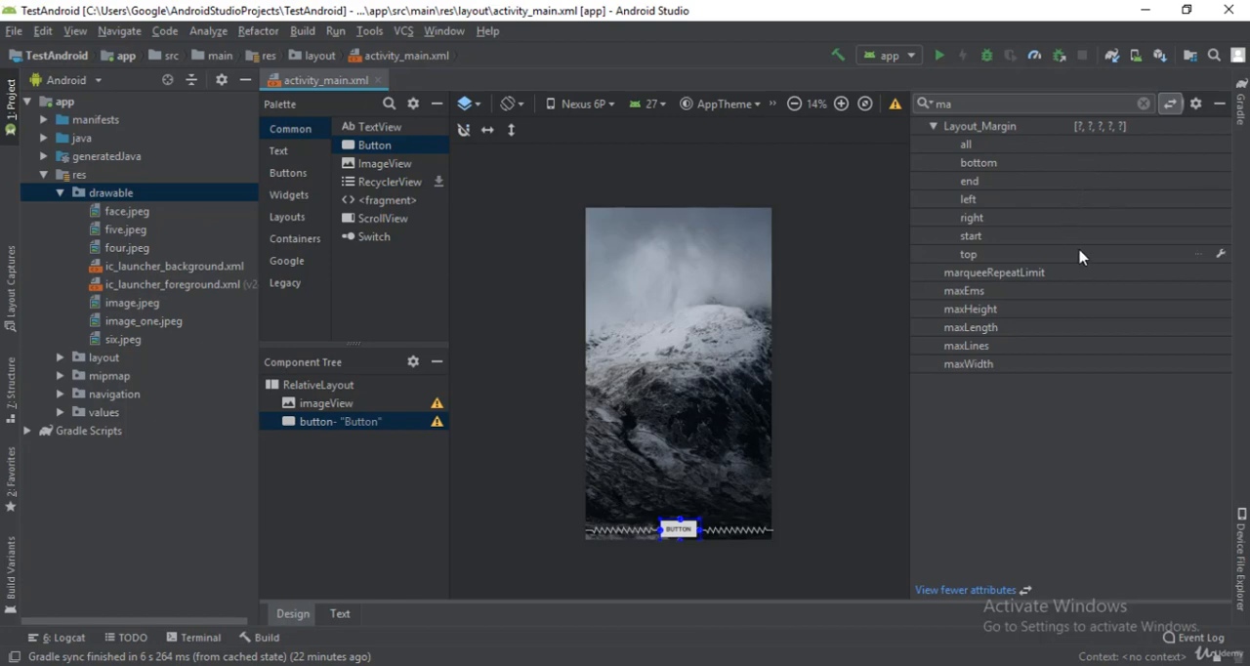
click(1090, 164)
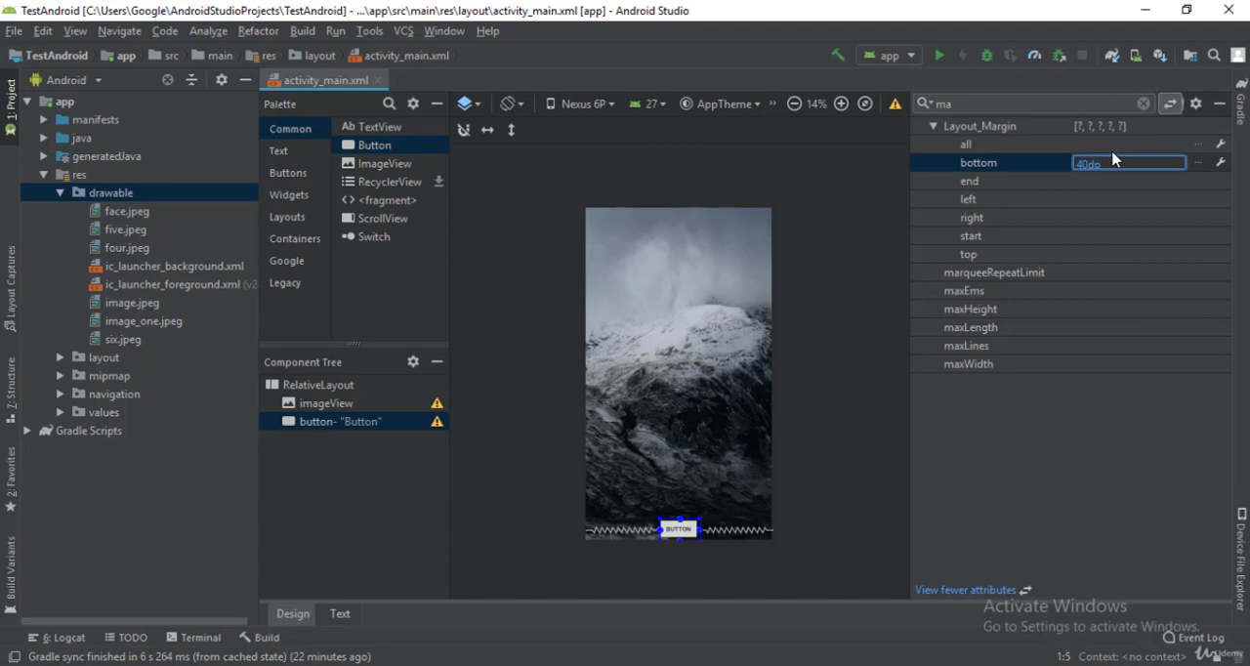
key(Return)
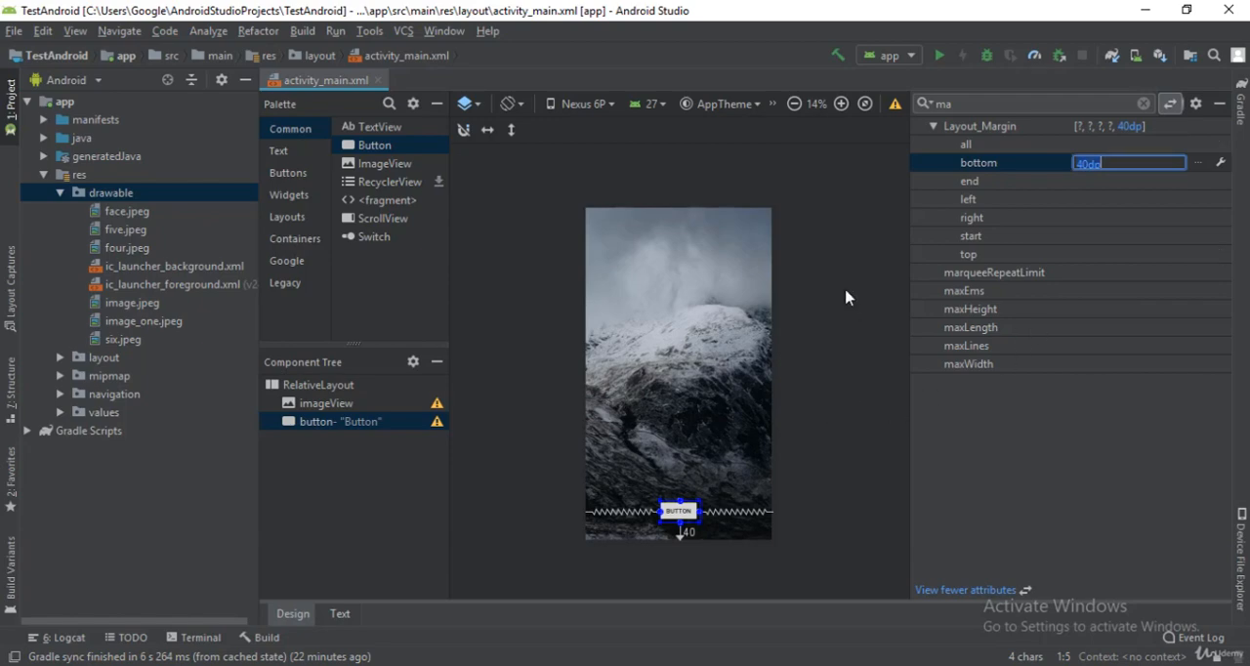
Step: Find the button's layout_width attribute, check its preset options, and set the width to 300dp
click(1145, 104)
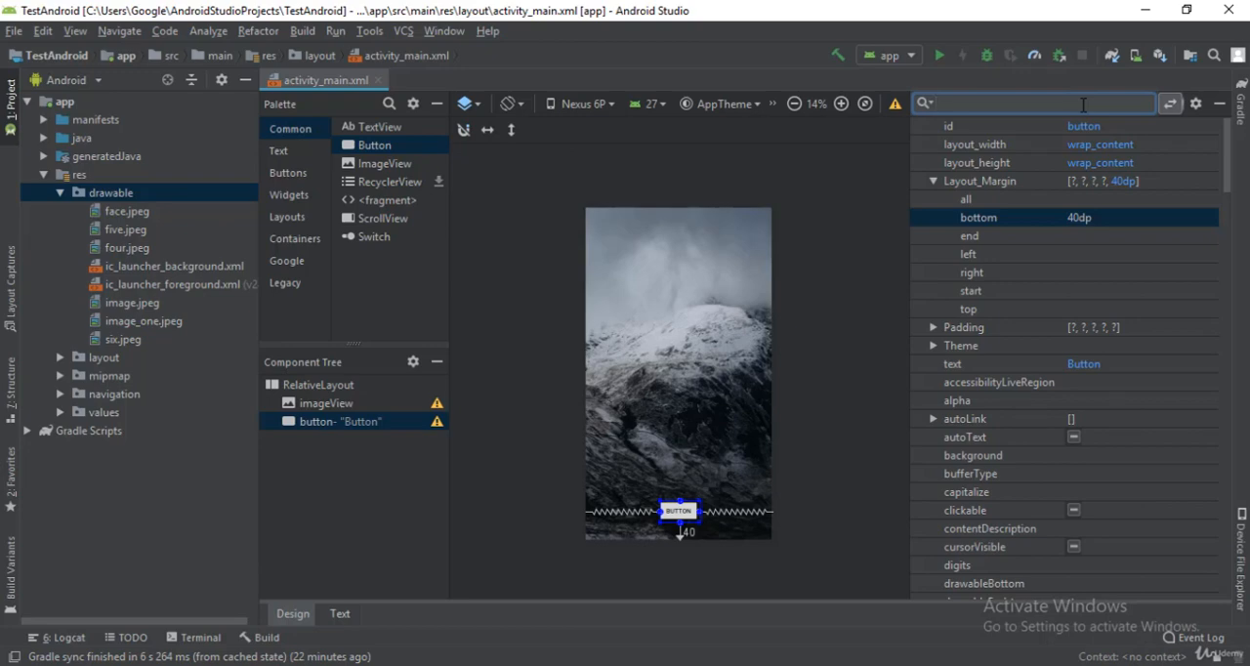
text(wi)
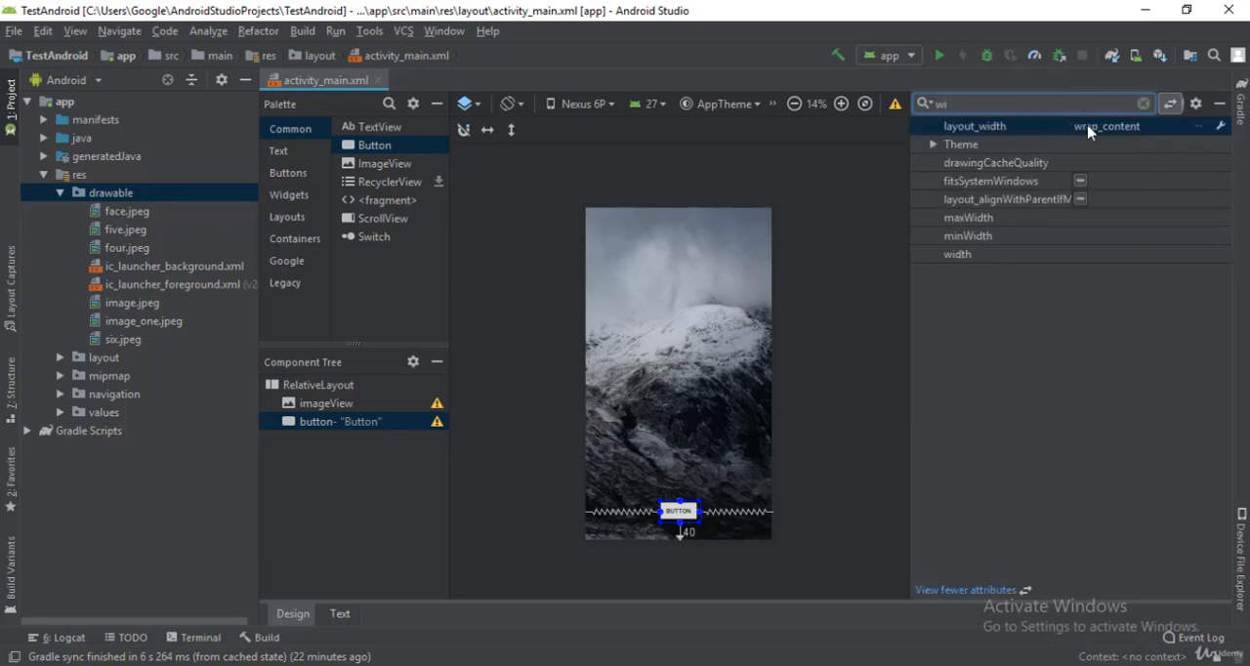
click(1091, 128)
click(1171, 128)
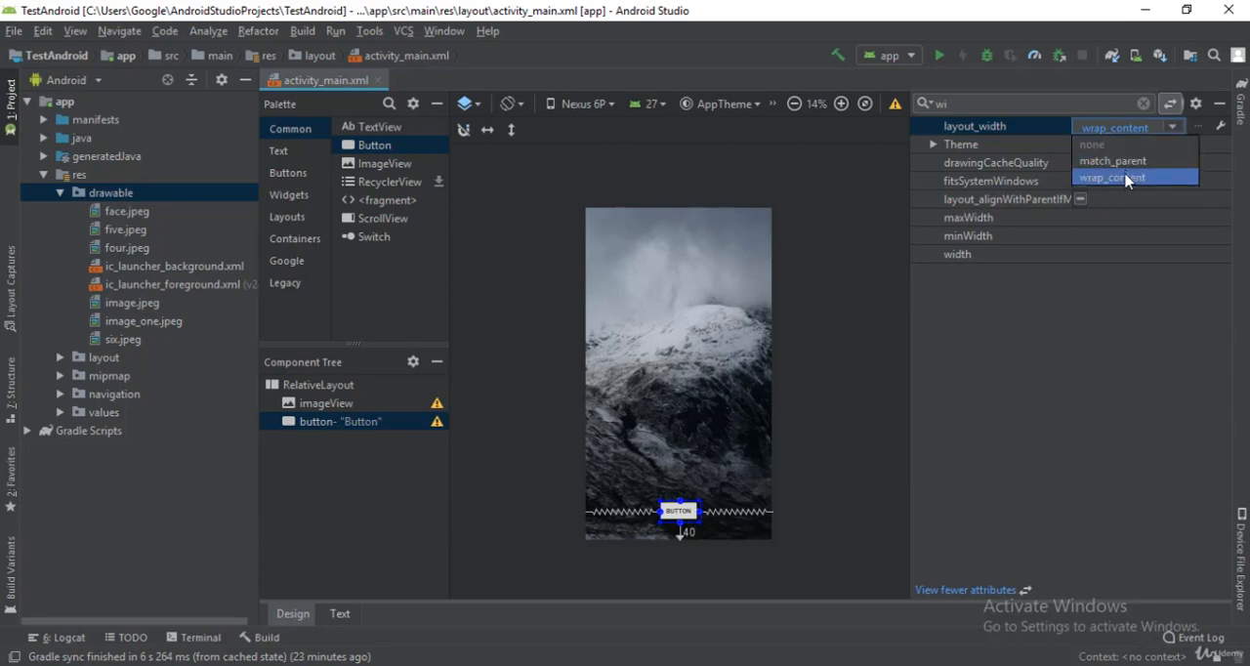
click(1143, 103)
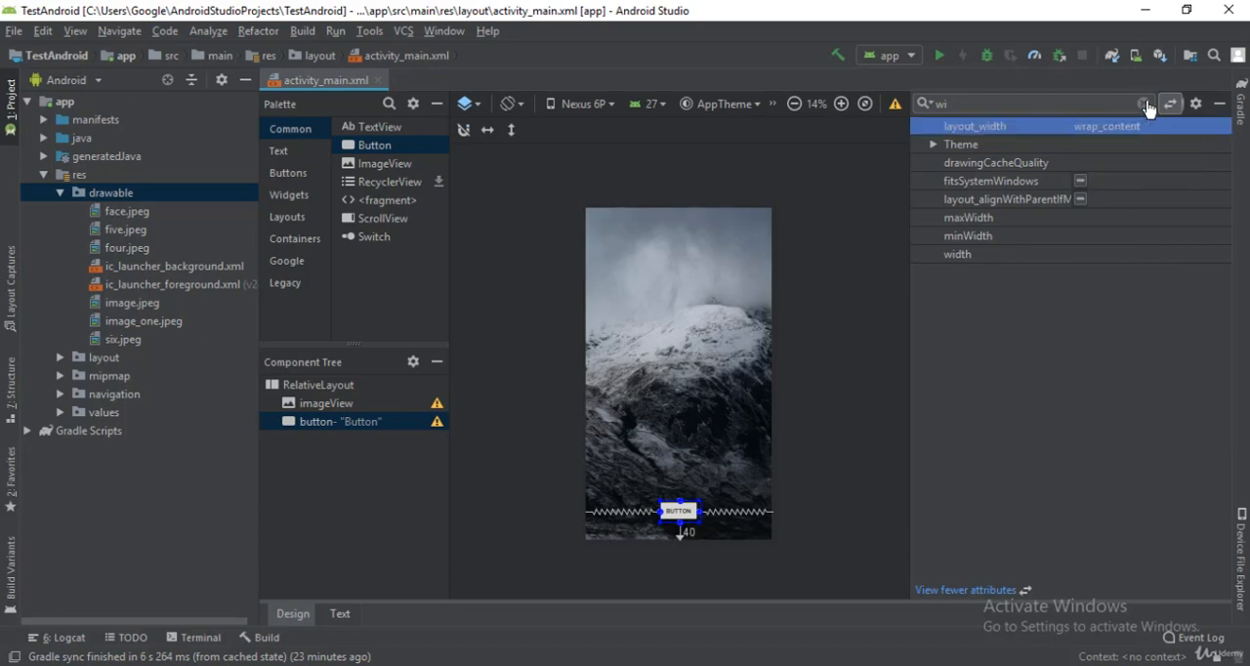
click(1121, 145)
key(BackSpace)
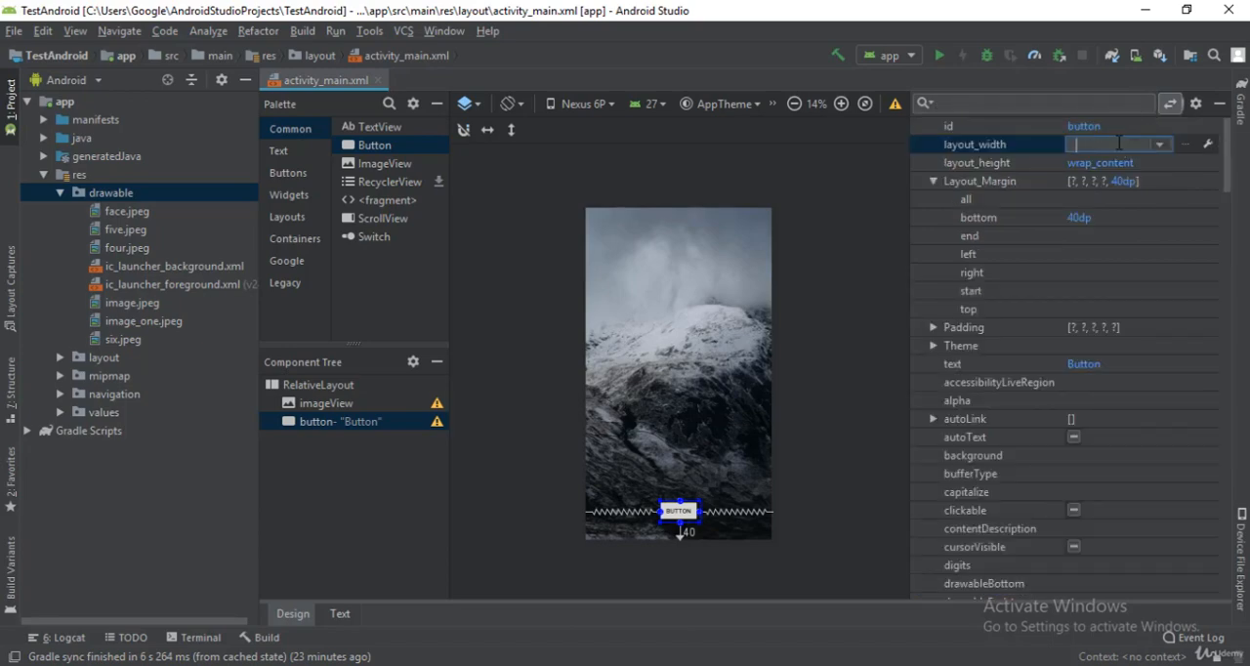
text(300dp)
key(Return)
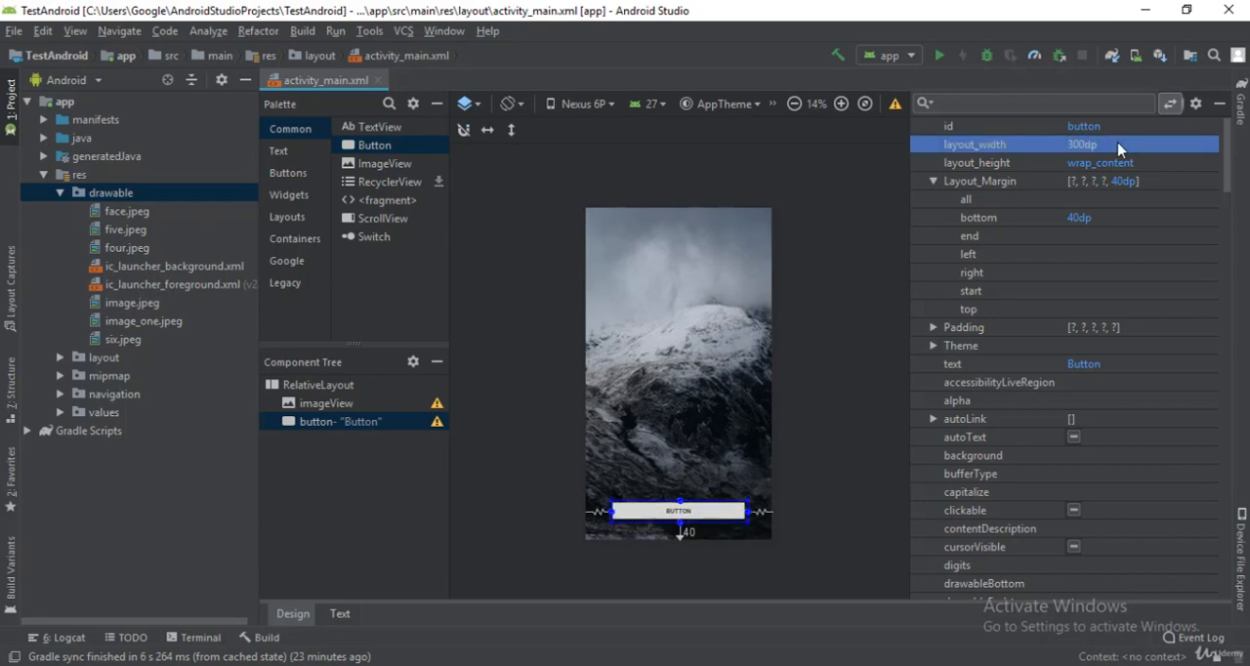
click(855, 328)
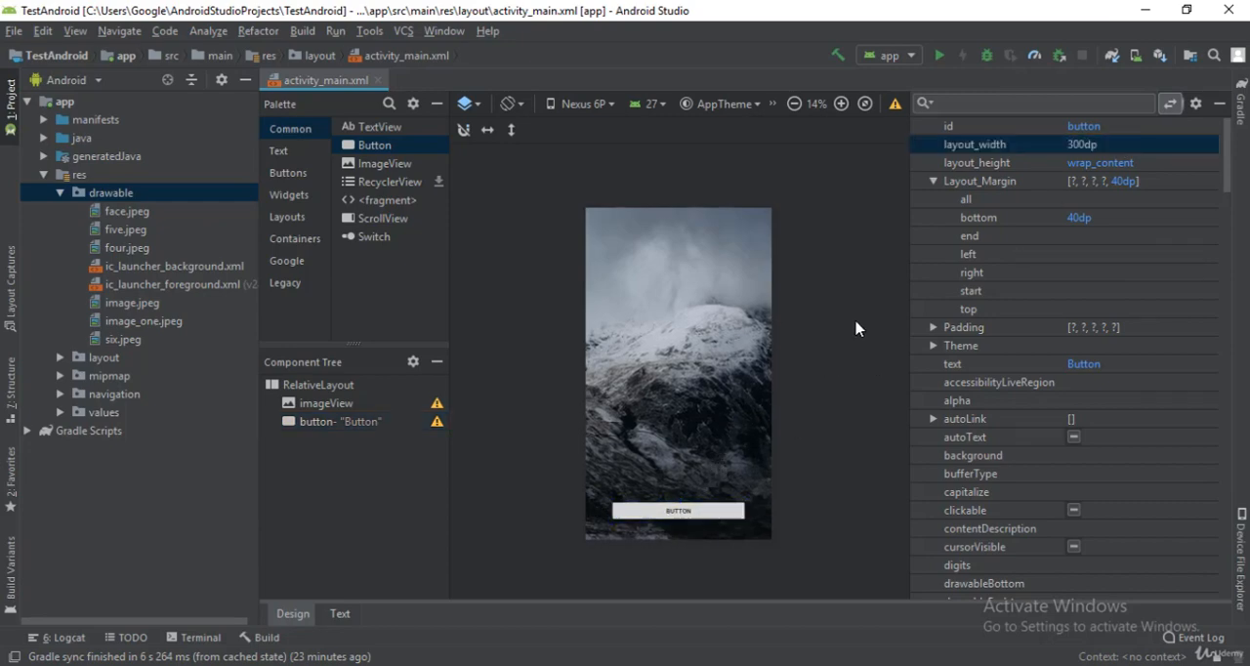
Step: Select the button again and set its layout_height, trying 50dp first and settling on 60dp
click(333, 421)
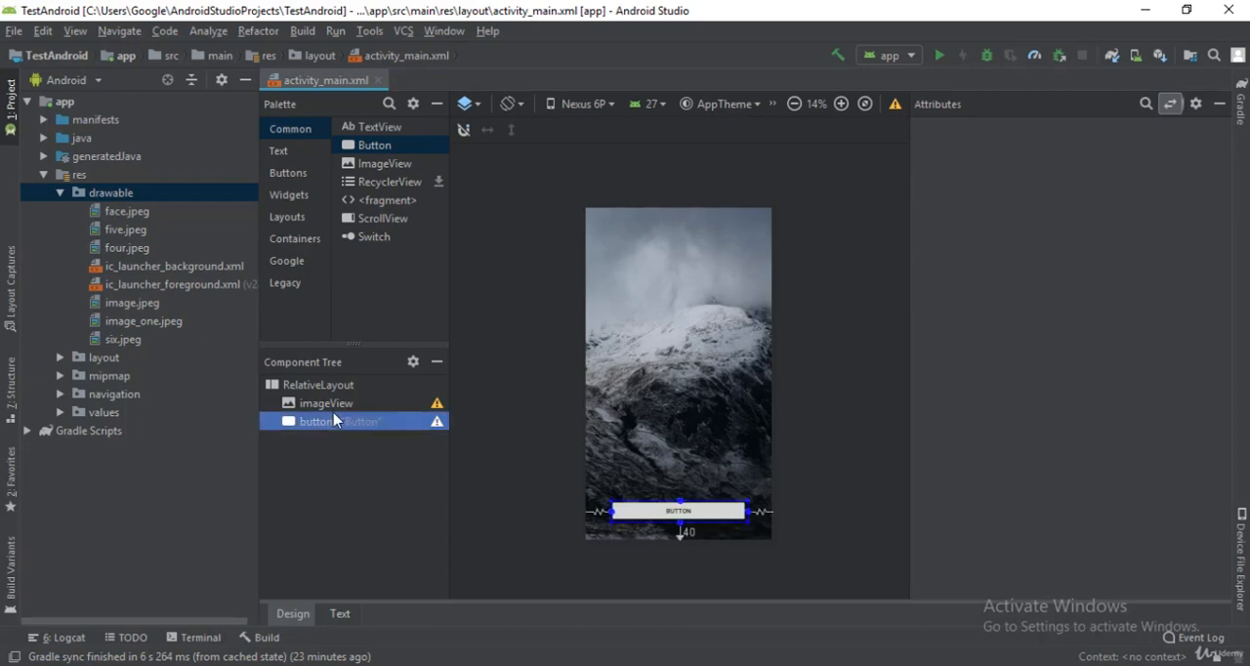
click(1123, 163)
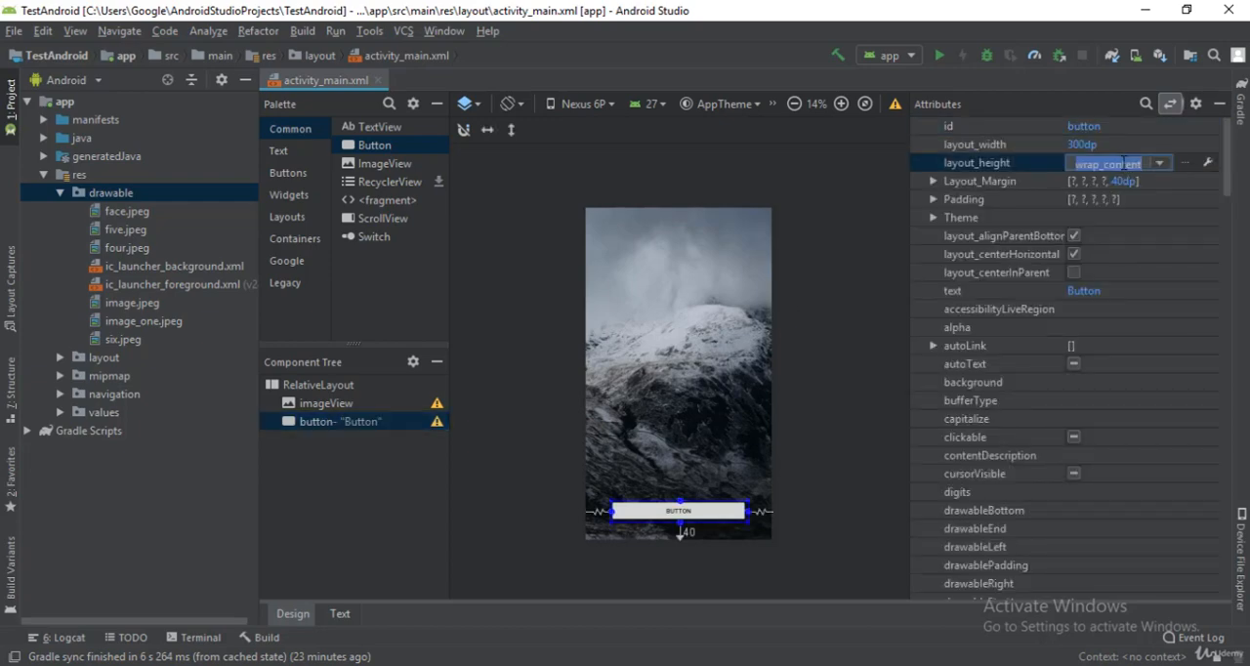
key(BackSpace)
text(50dp)
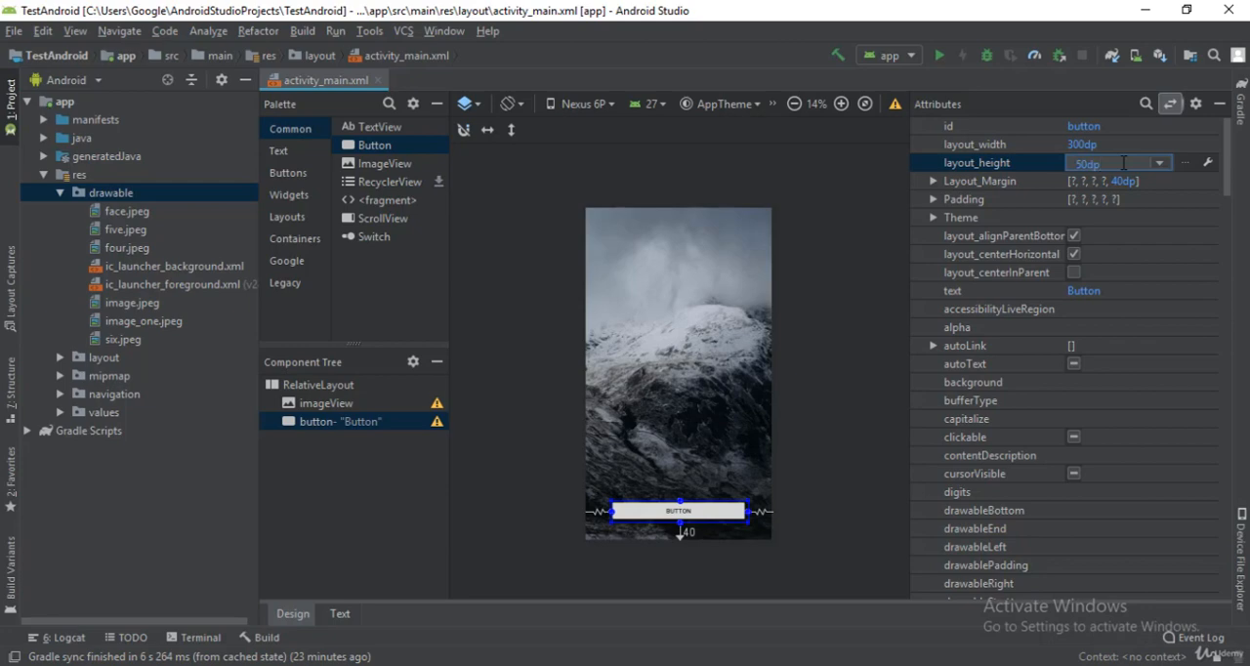
key(Return)
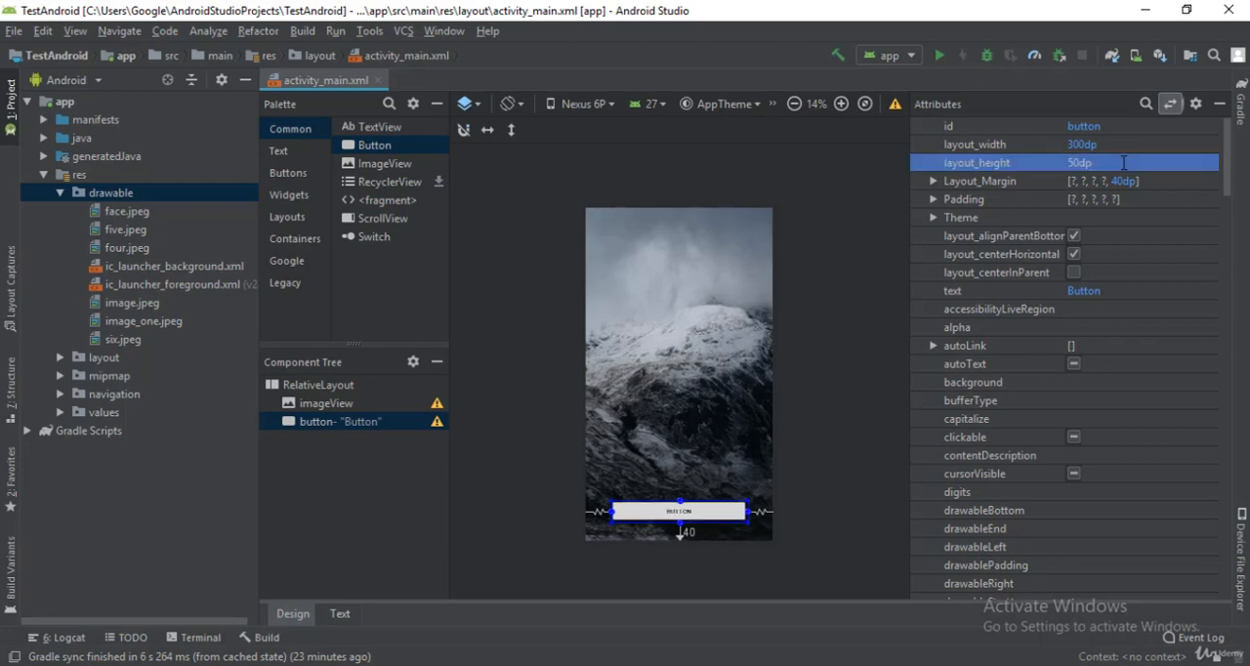
click(1123, 164)
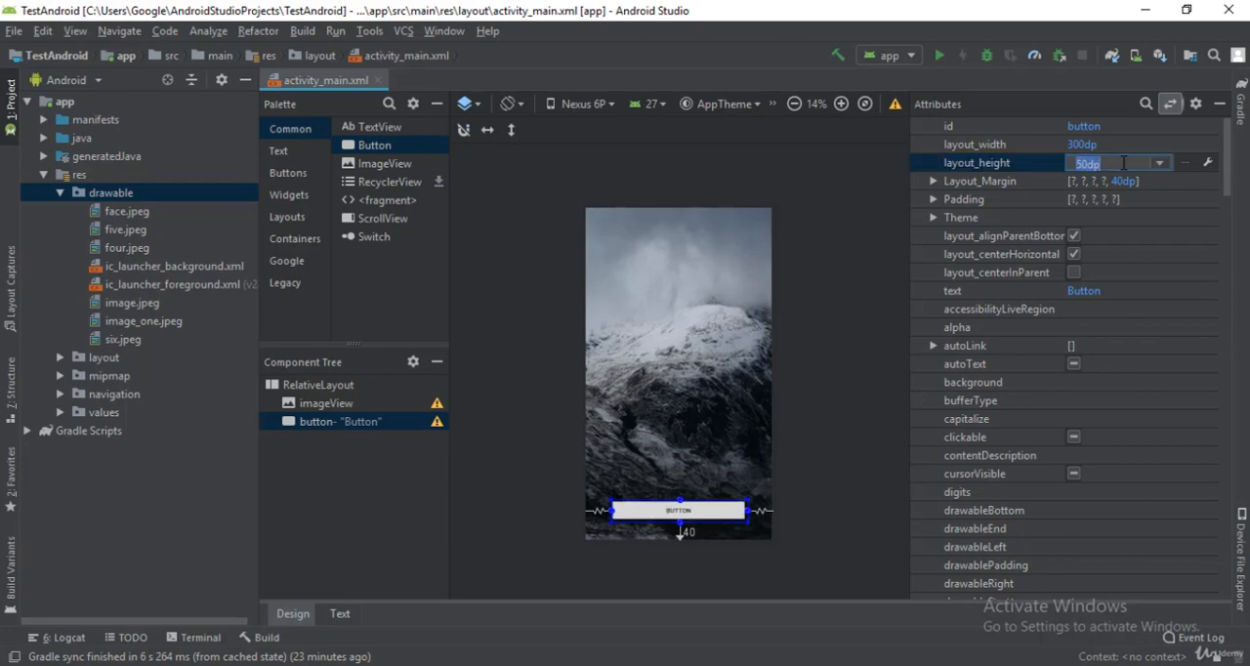
key(BackSpace)
text(6)
key(Return)
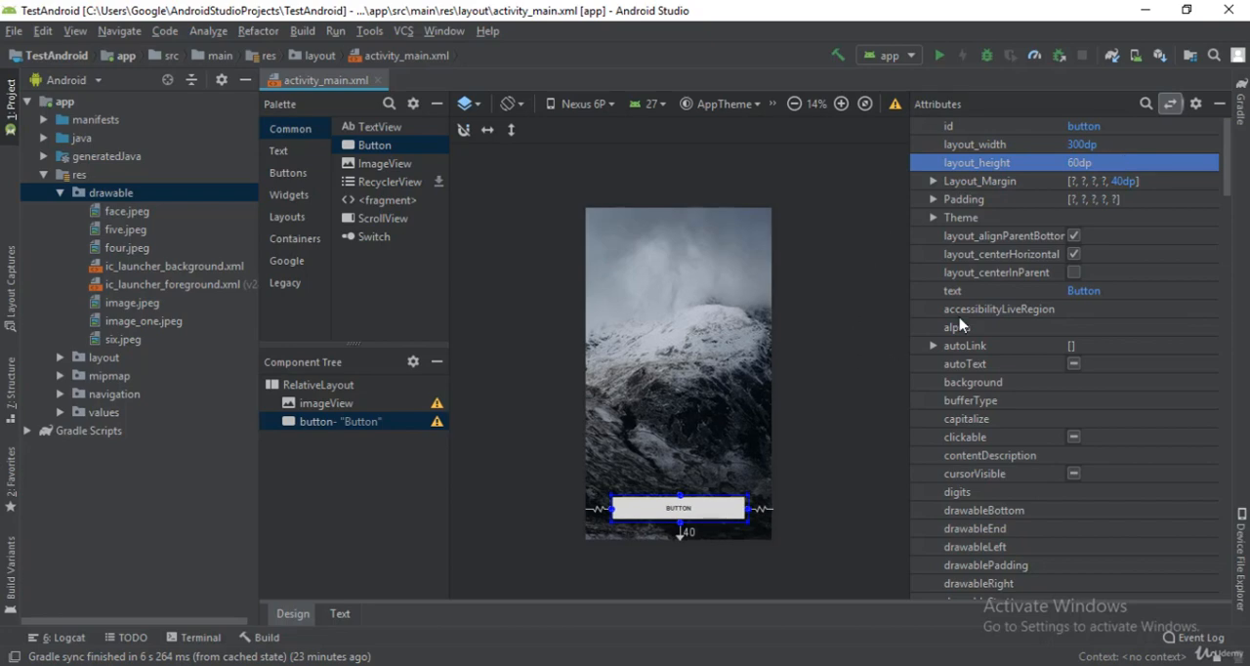
Step: Find the button's background attribute and set it to the red colour #cc2323
click(1145, 103)
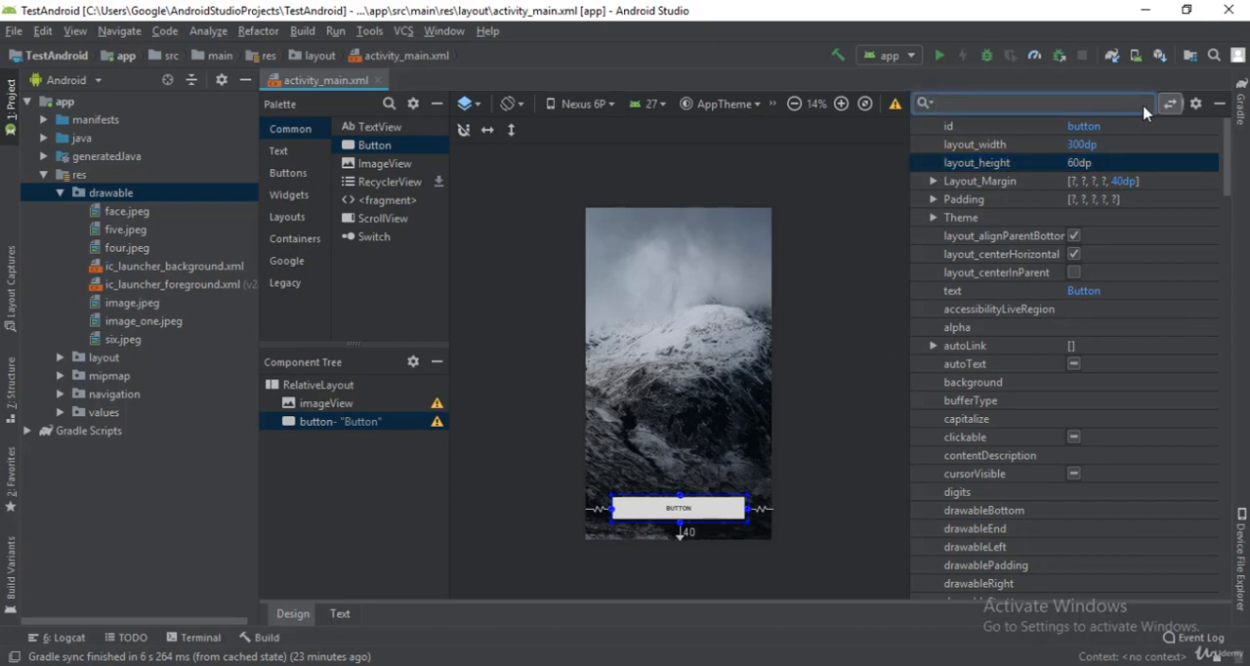
text(back)
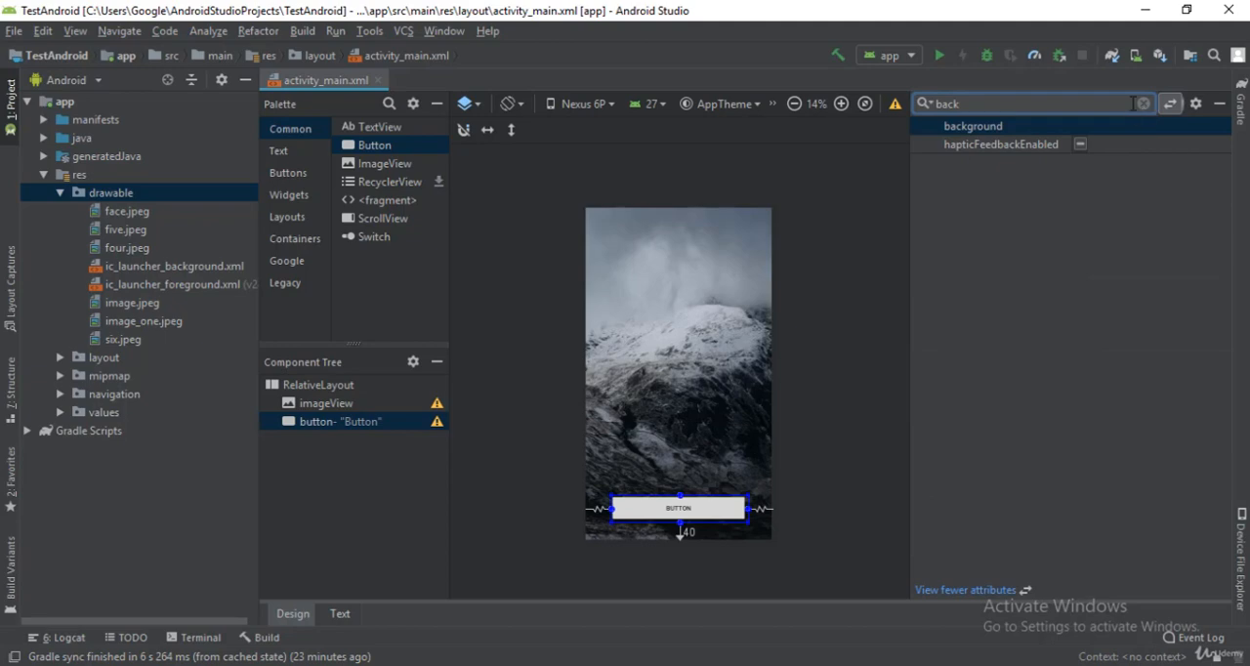
click(1120, 125)
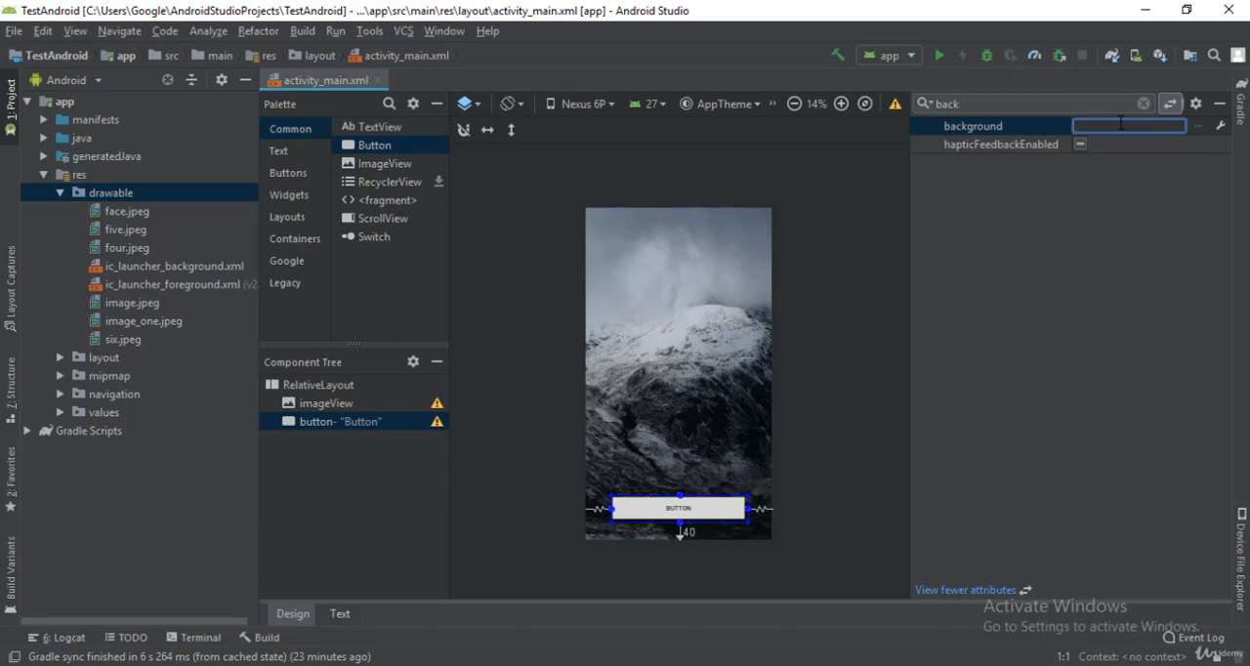
text(#)
text(cc2323)
key(Return)
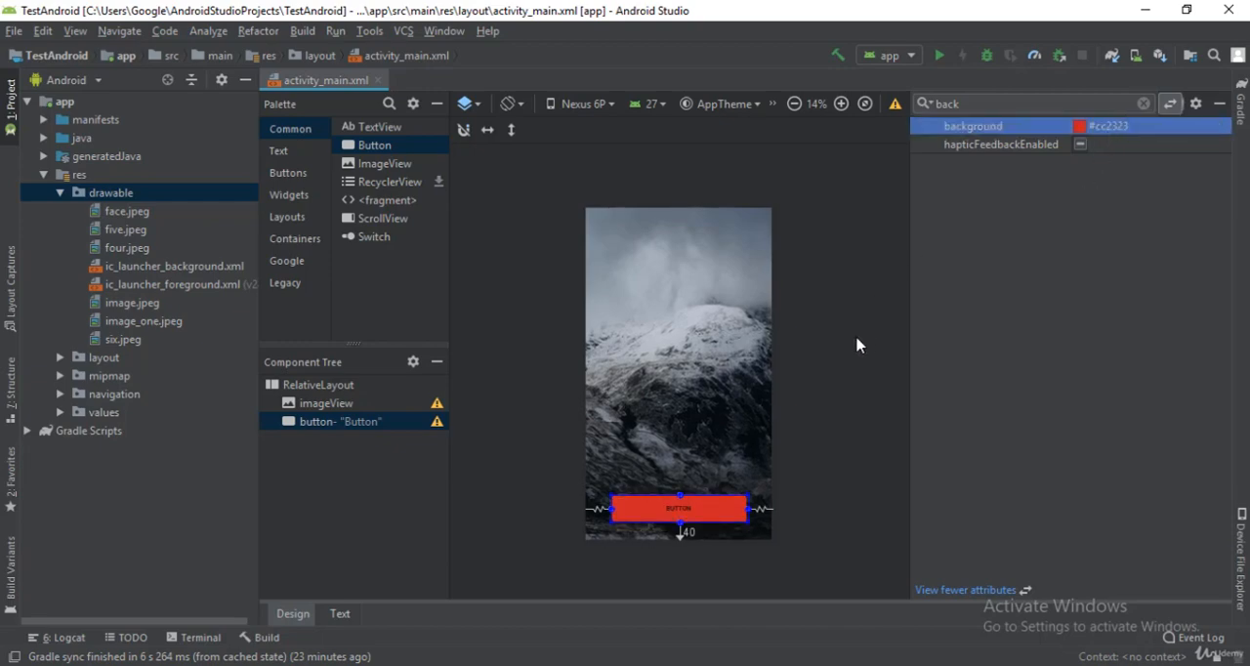
Step: Find the button's textColor attribute and set it to white, #fff
click(1143, 104)
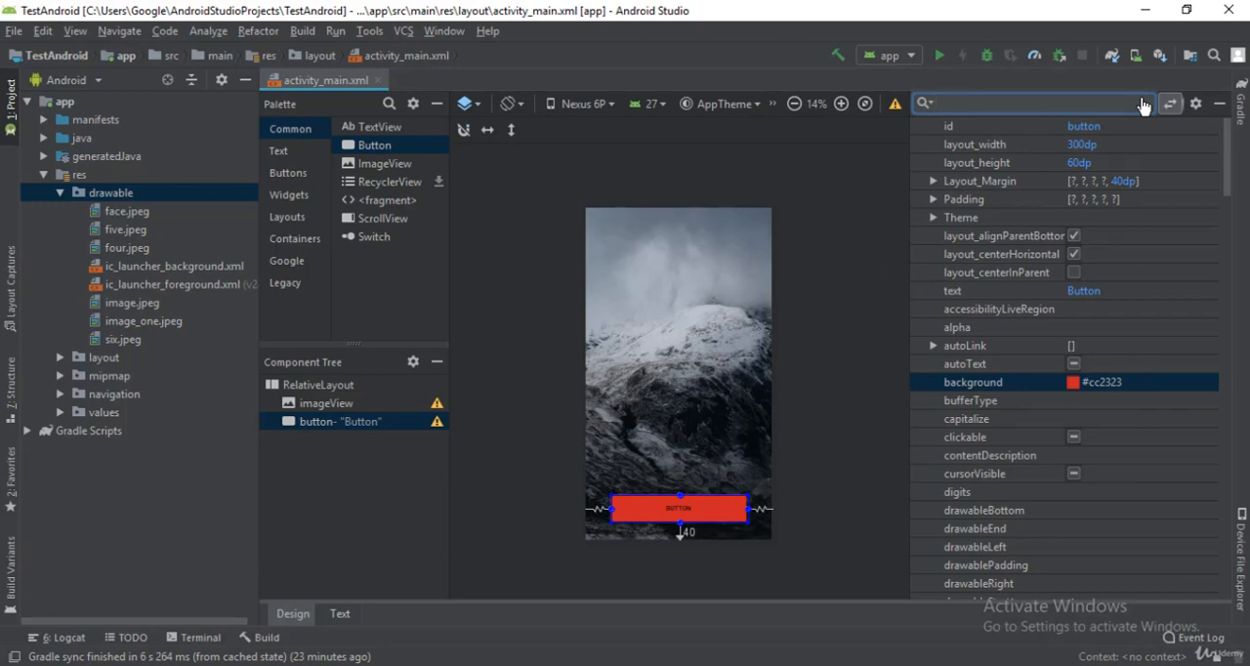
text(textcolor)
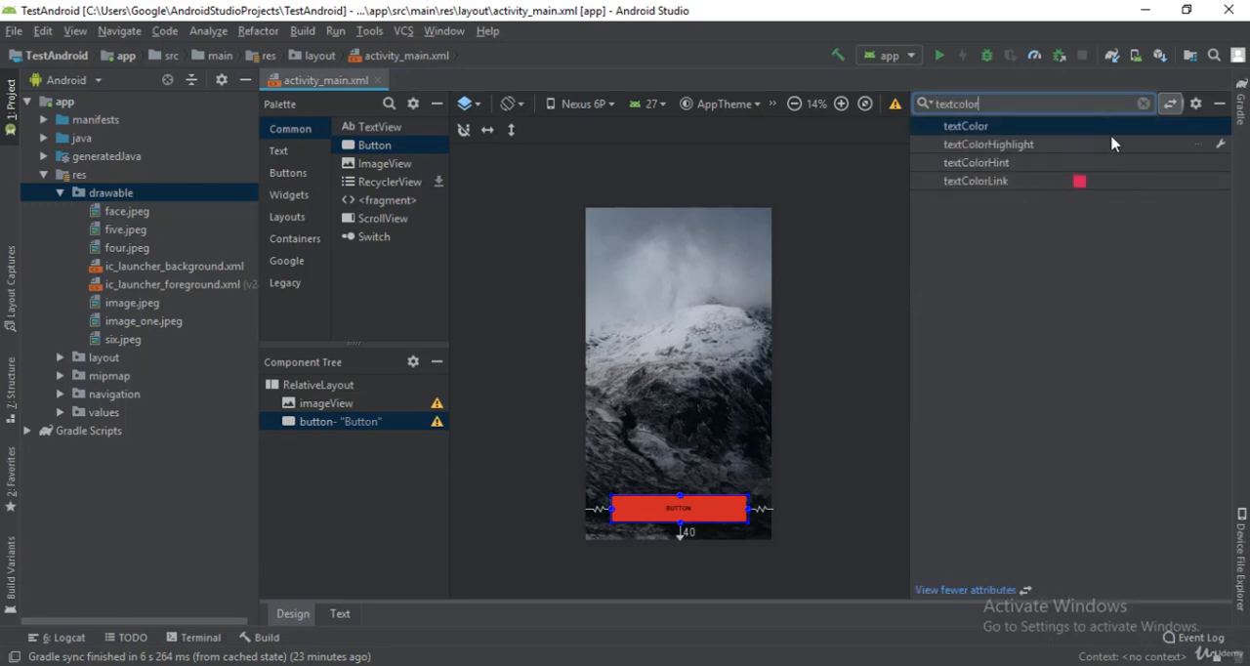
click(1122, 125)
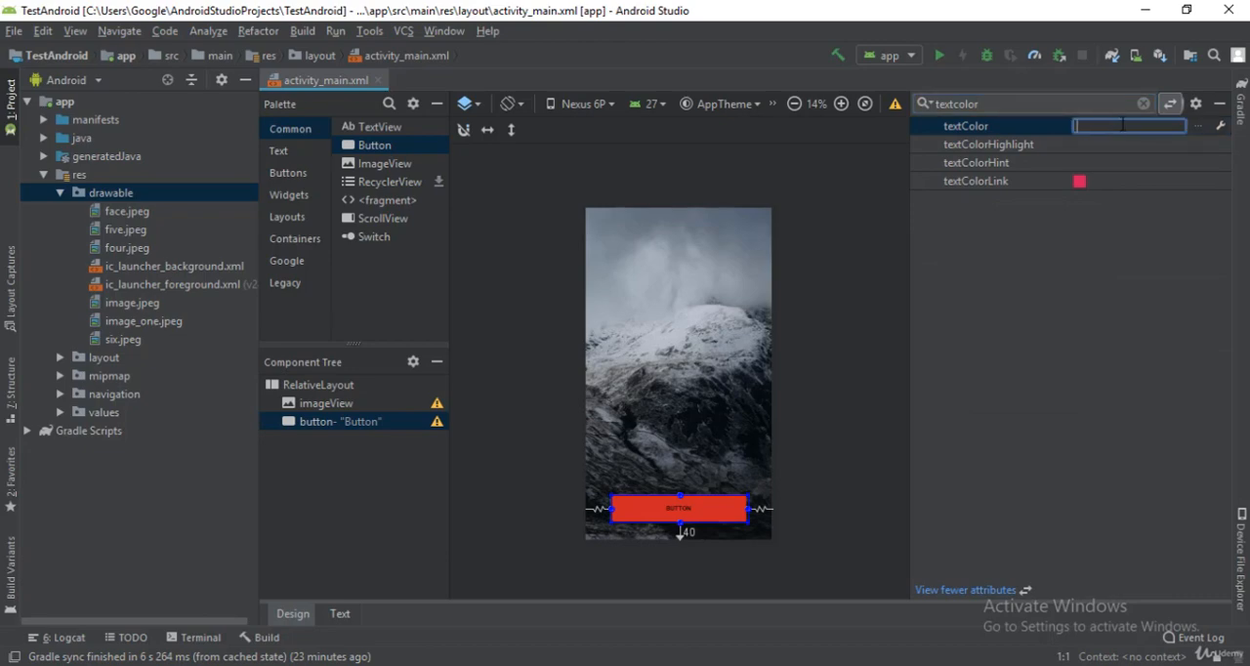
text(#fff)
key(Return)
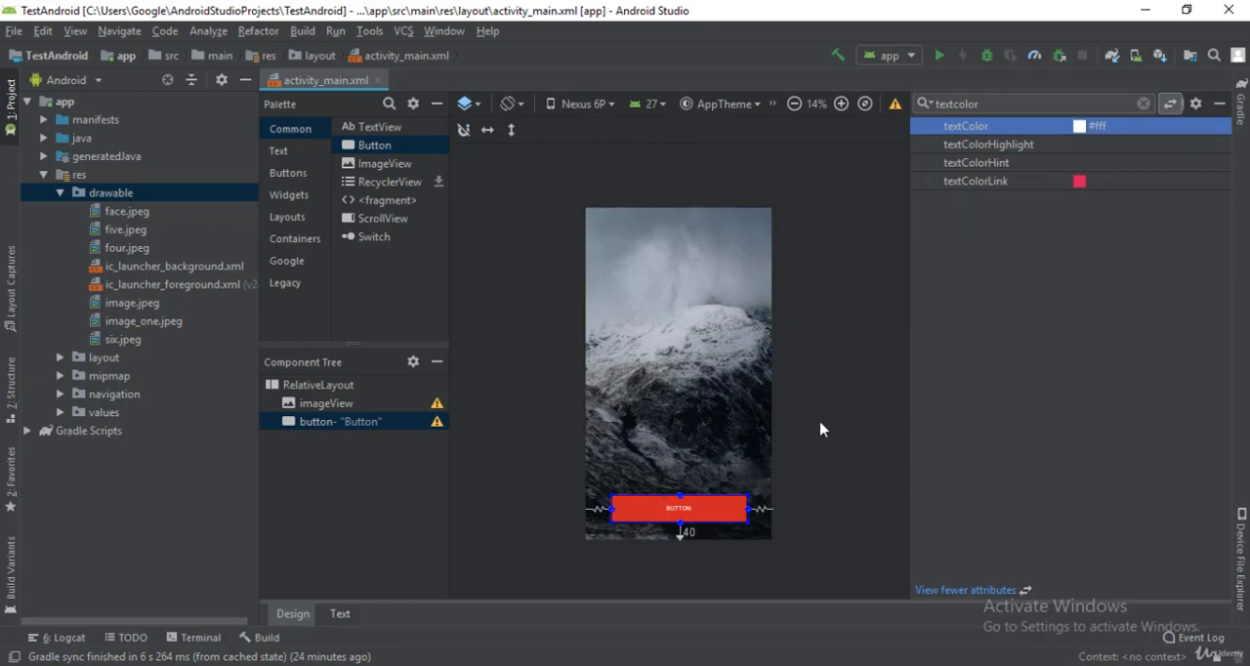
Step: Find the button's text attribute and change the label to "Get Started"
click(1144, 104)
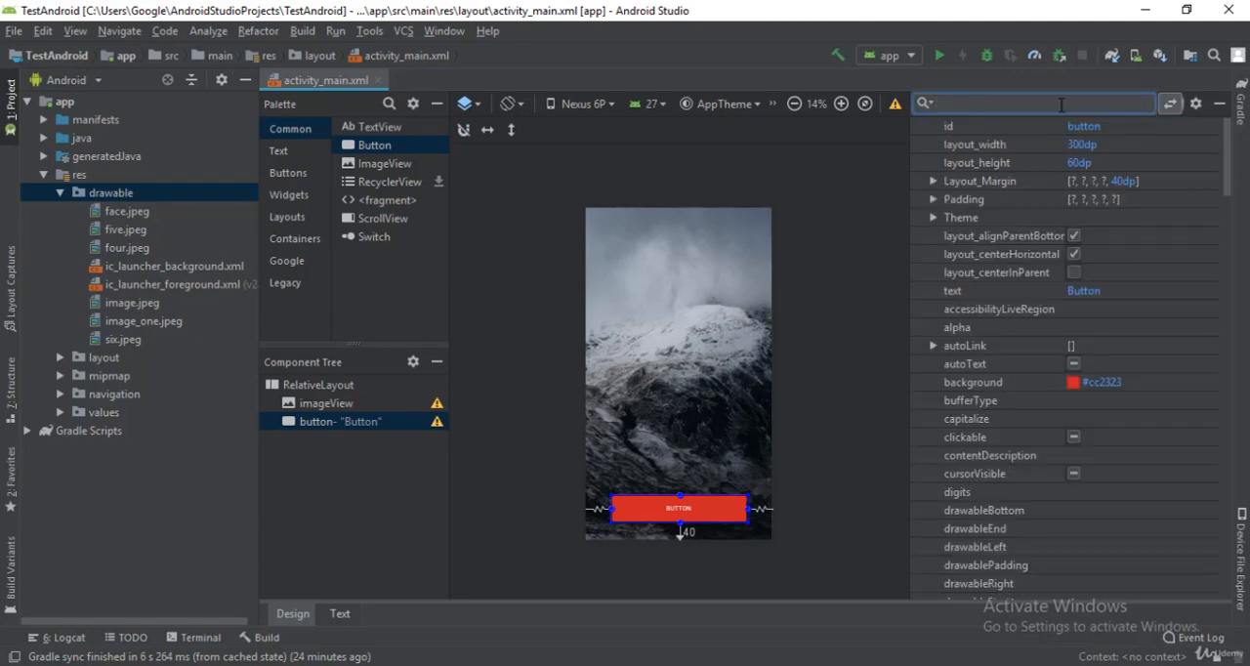
text(text)
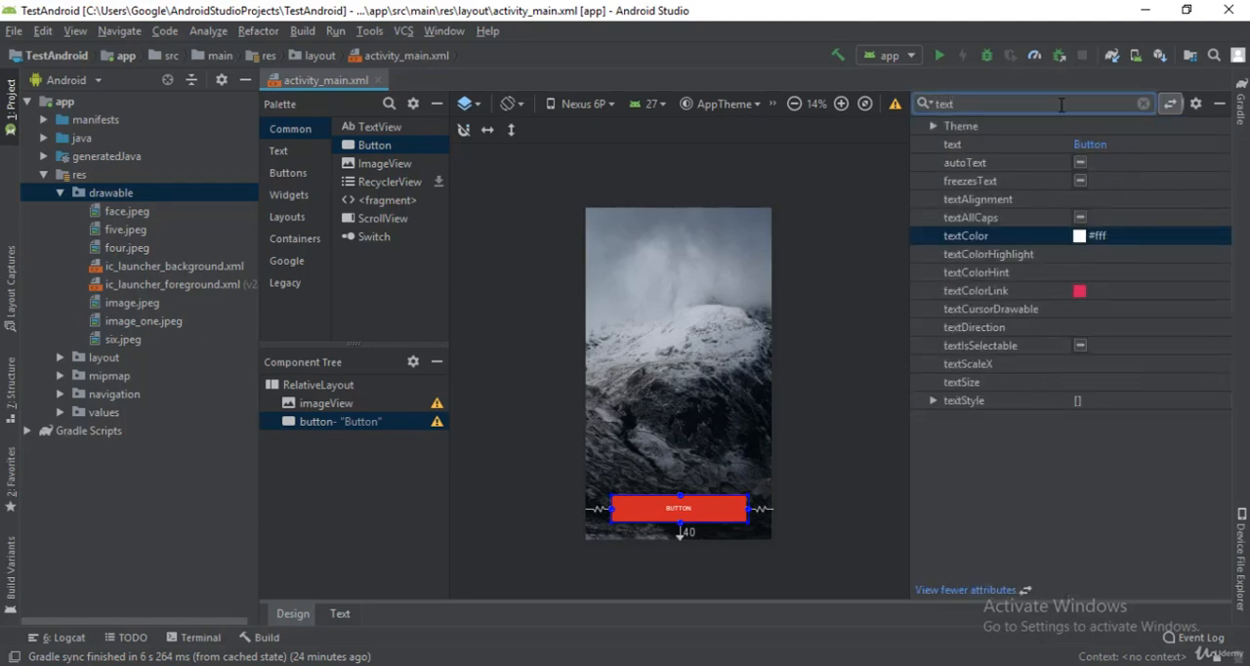
click(1112, 147)
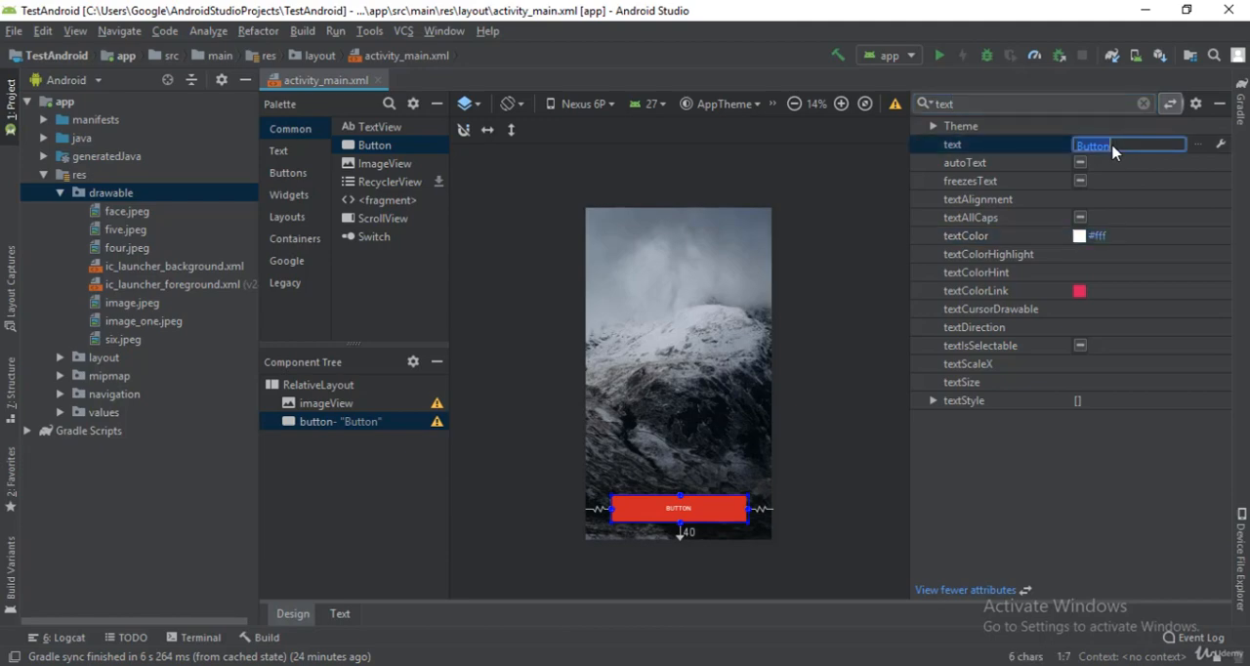
text(Get Started)
key(Return)
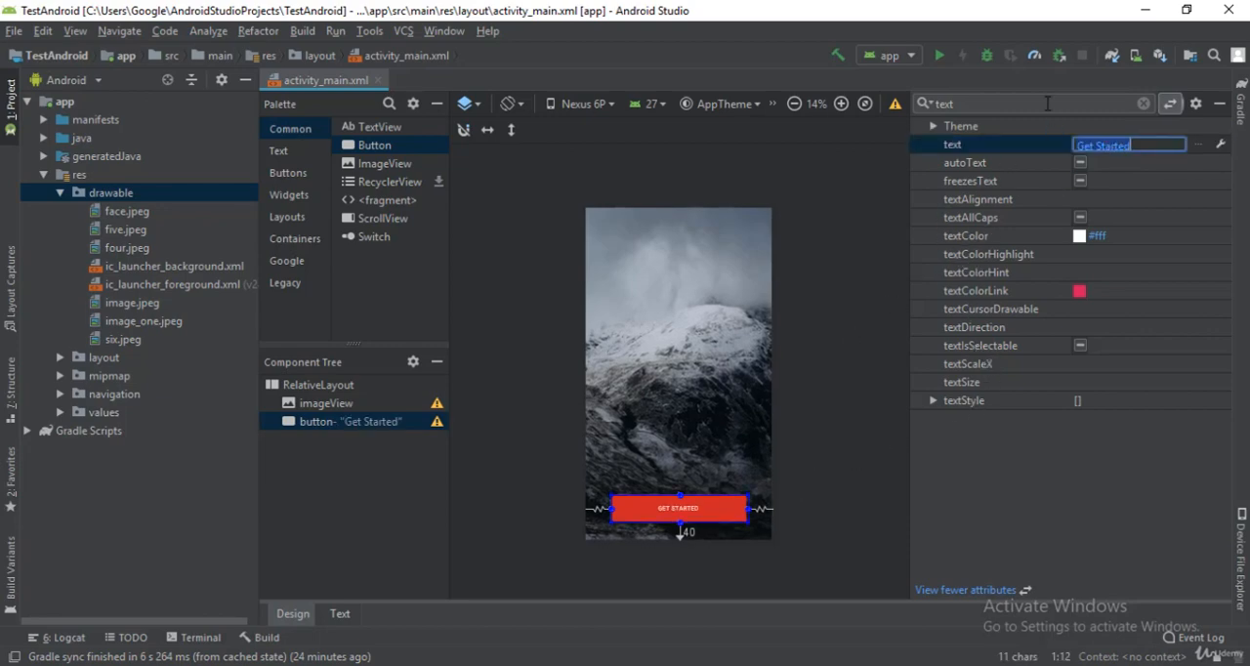
Step: Find the button's textSize attribute, set it to 20sp, and reselect the button in the component tree
click(1047, 103)
text(size)
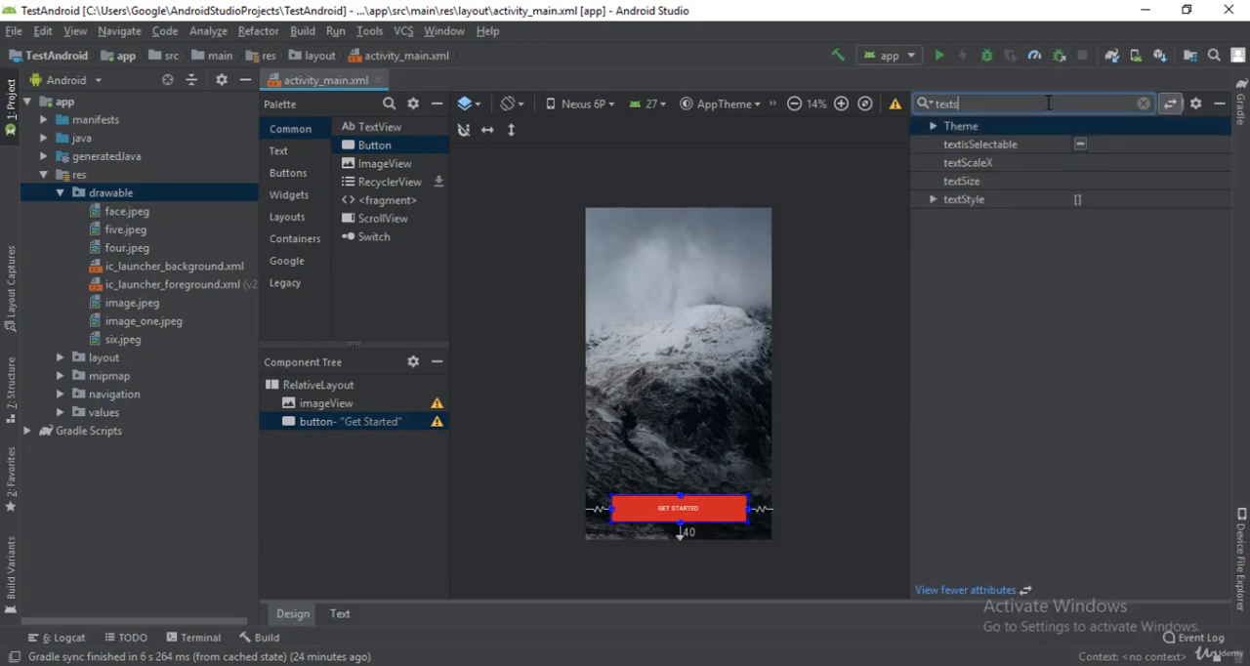
click(1114, 125)
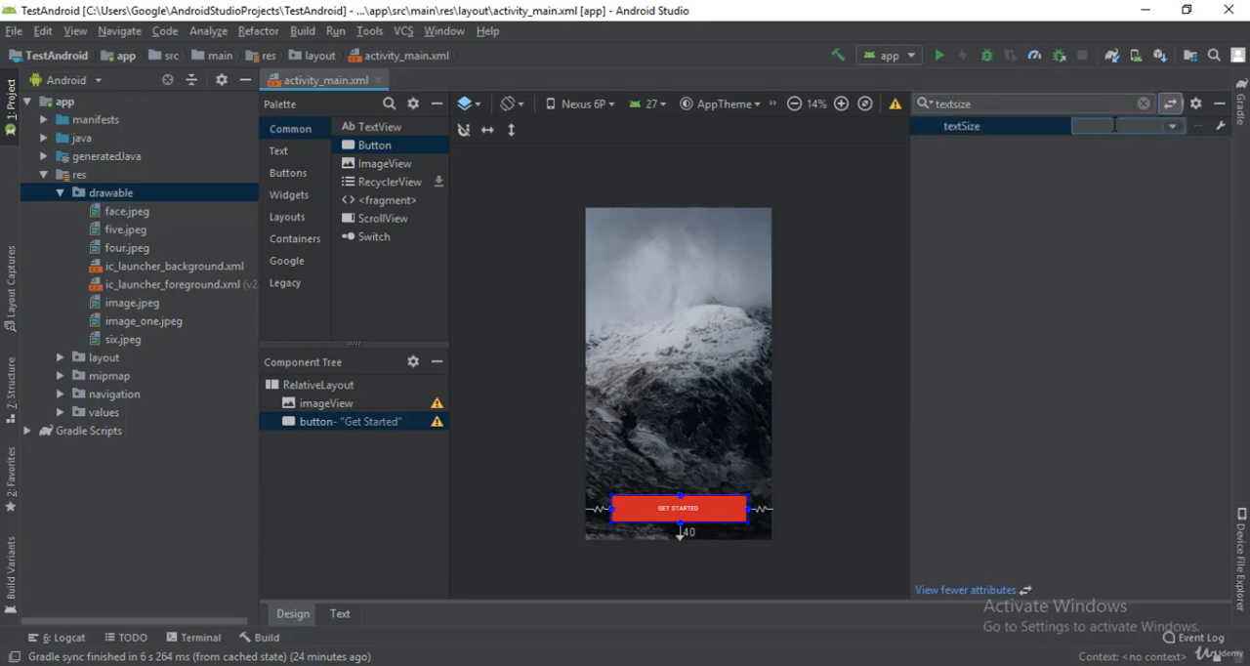
text(20sp)
key(Return)
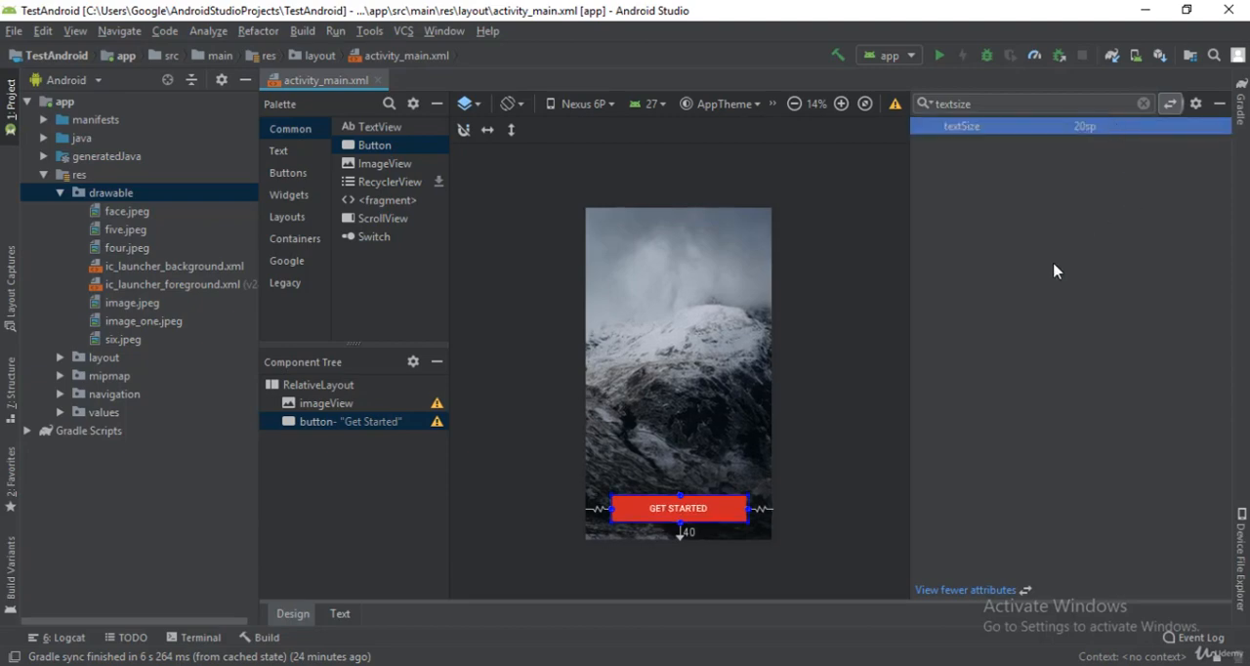
click(853, 357)
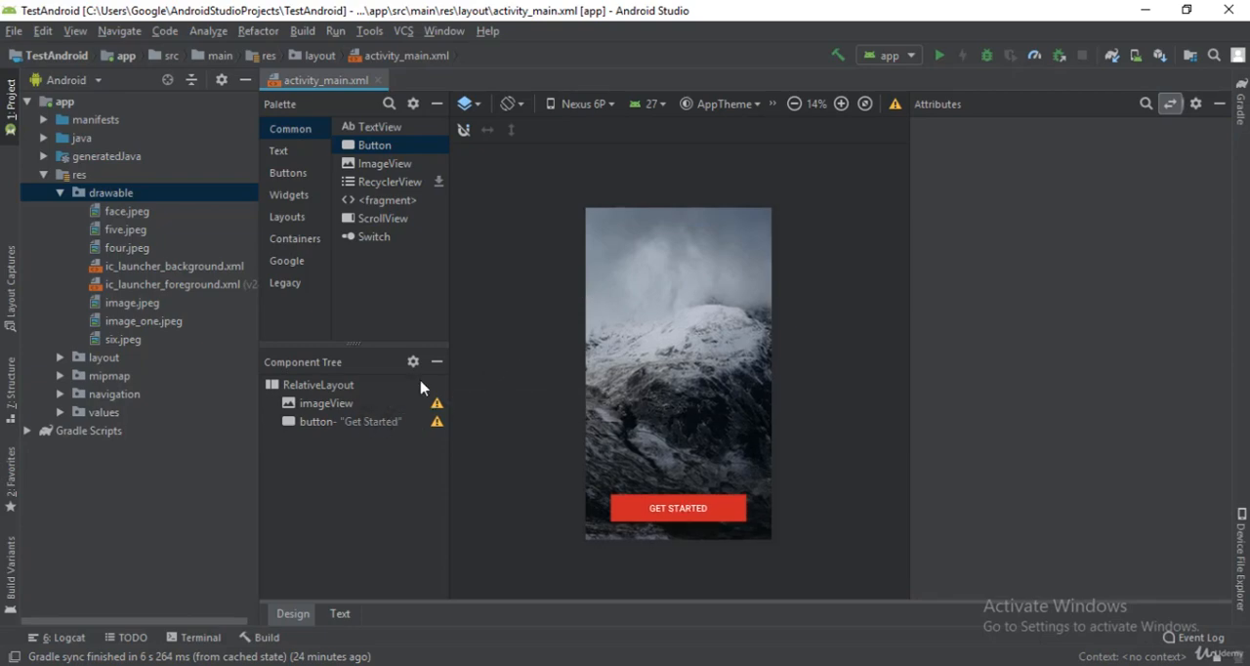
click(356, 422)
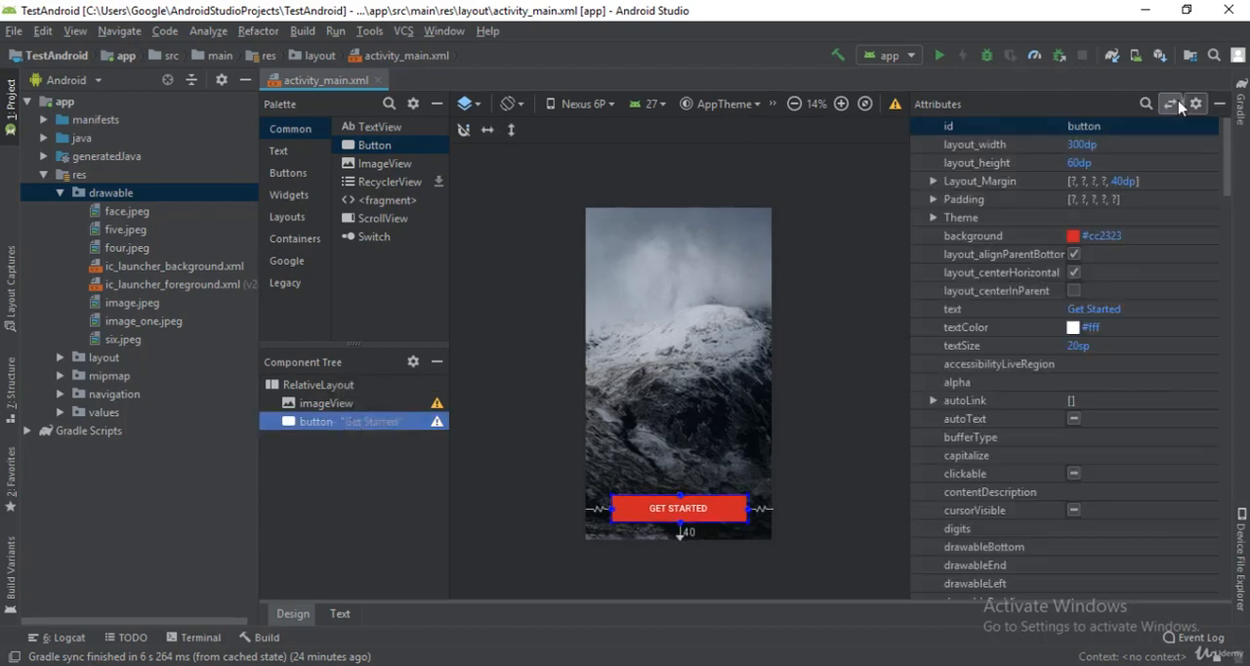
Step: Review the button's textColor, background and text size settings by searching its attributes, and deselect the button
click(1146, 105)
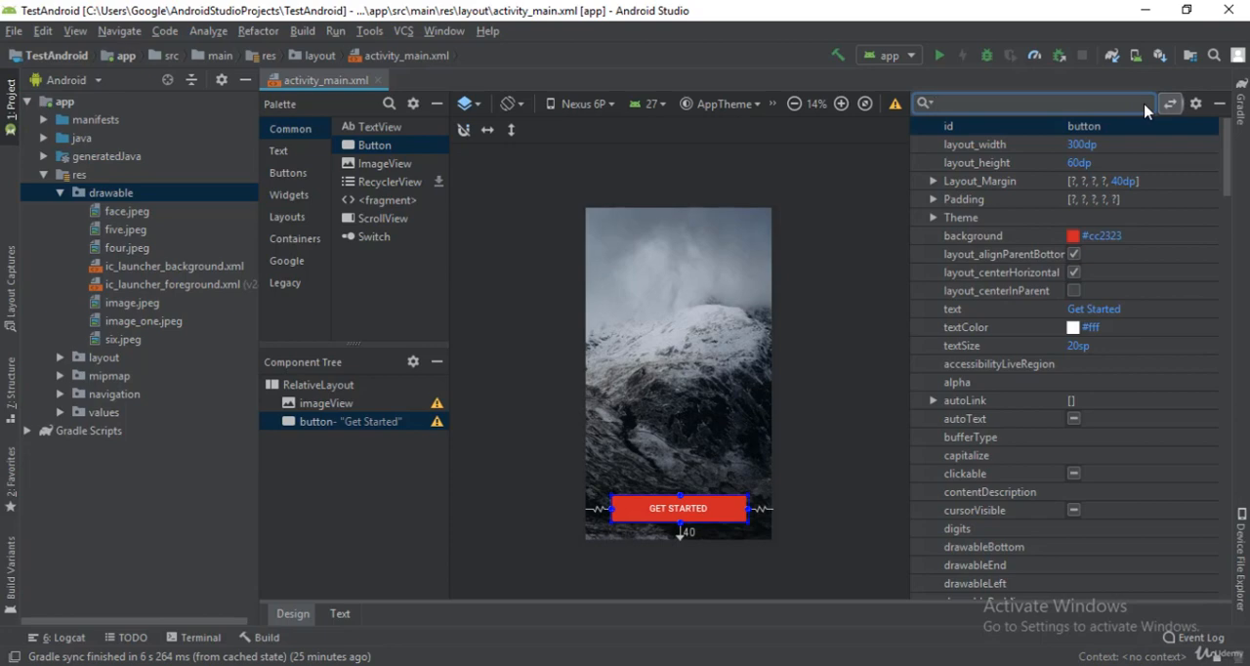
text(textcolor)
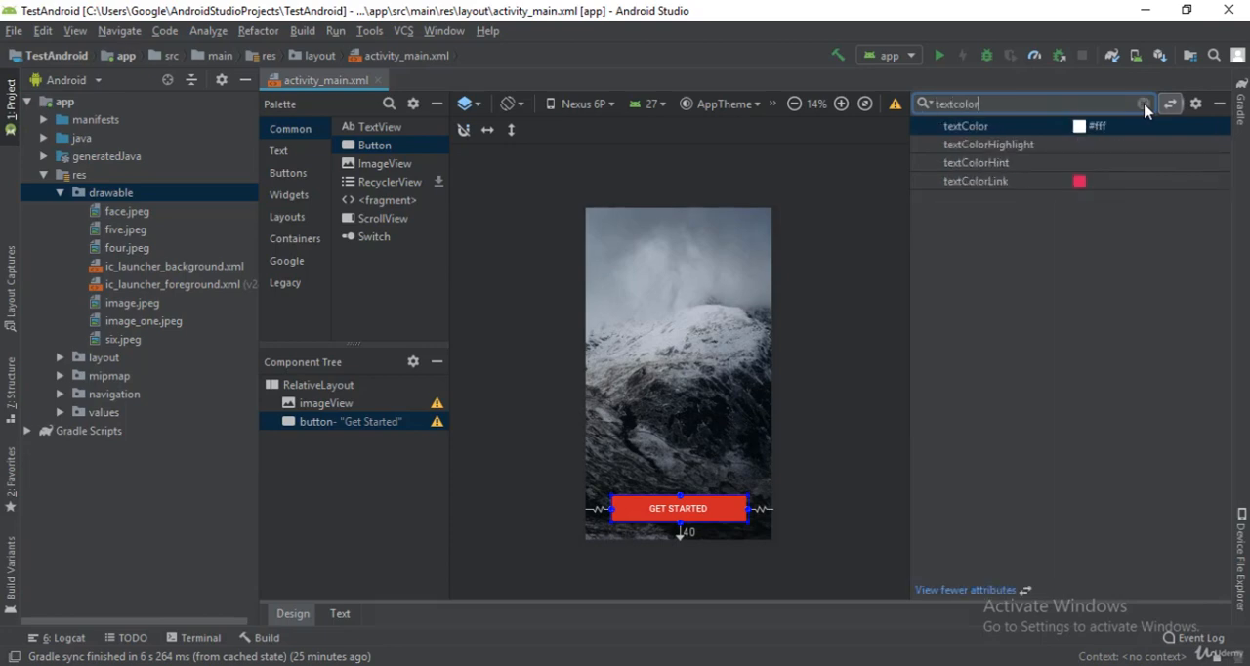
click(1150, 128)
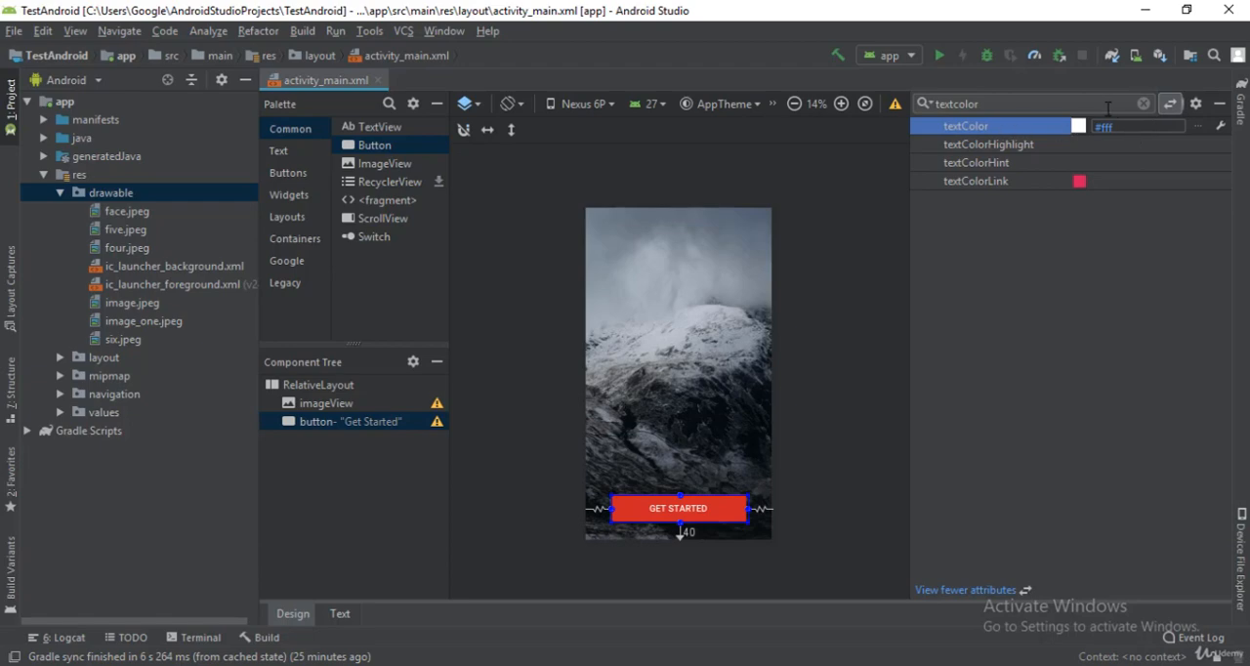
key(Return)
click(1154, 102)
click(1143, 103)
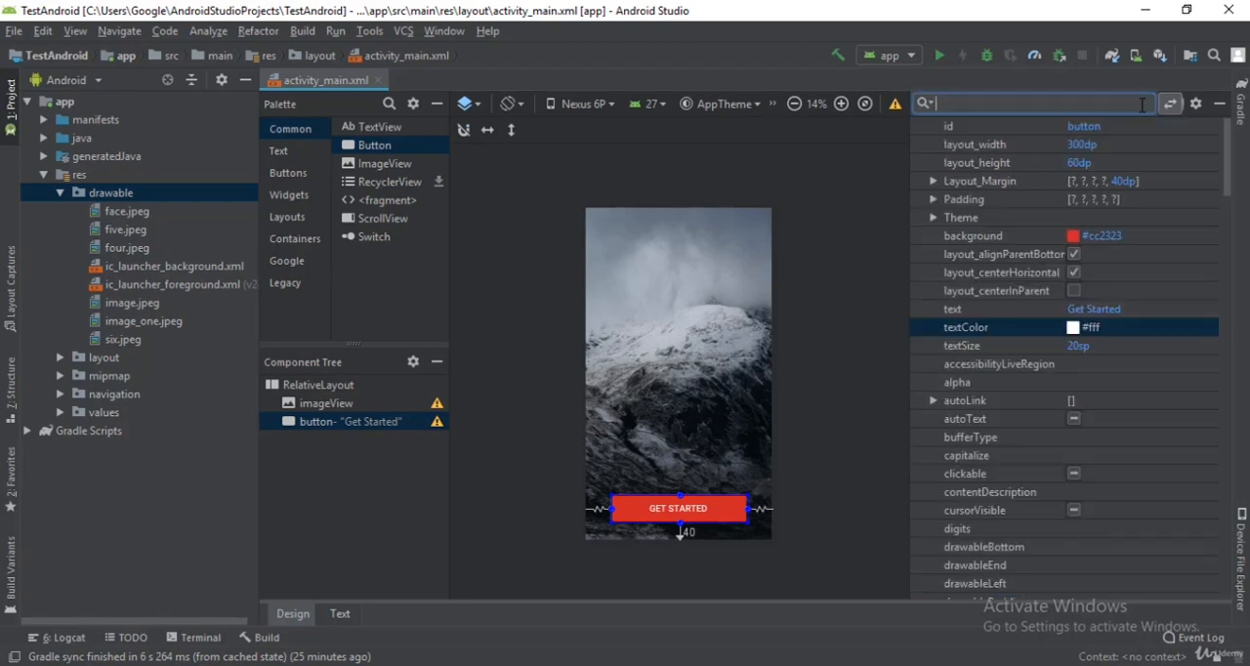
text(back)
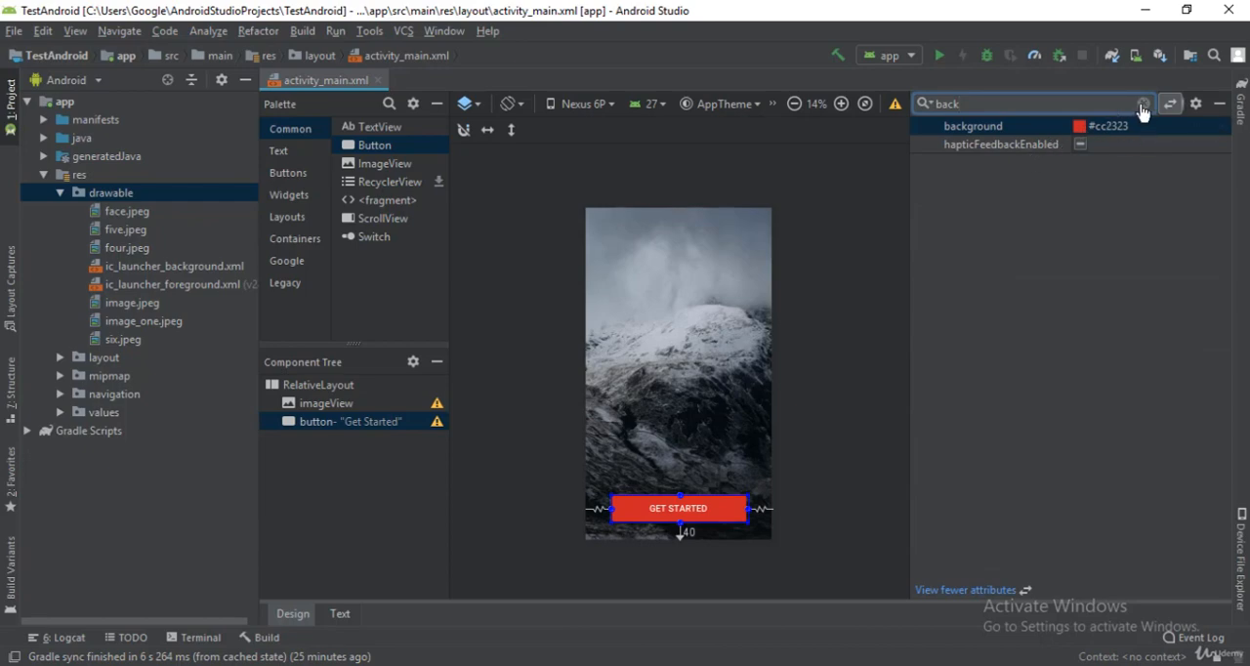
click(1142, 103)
text(text)
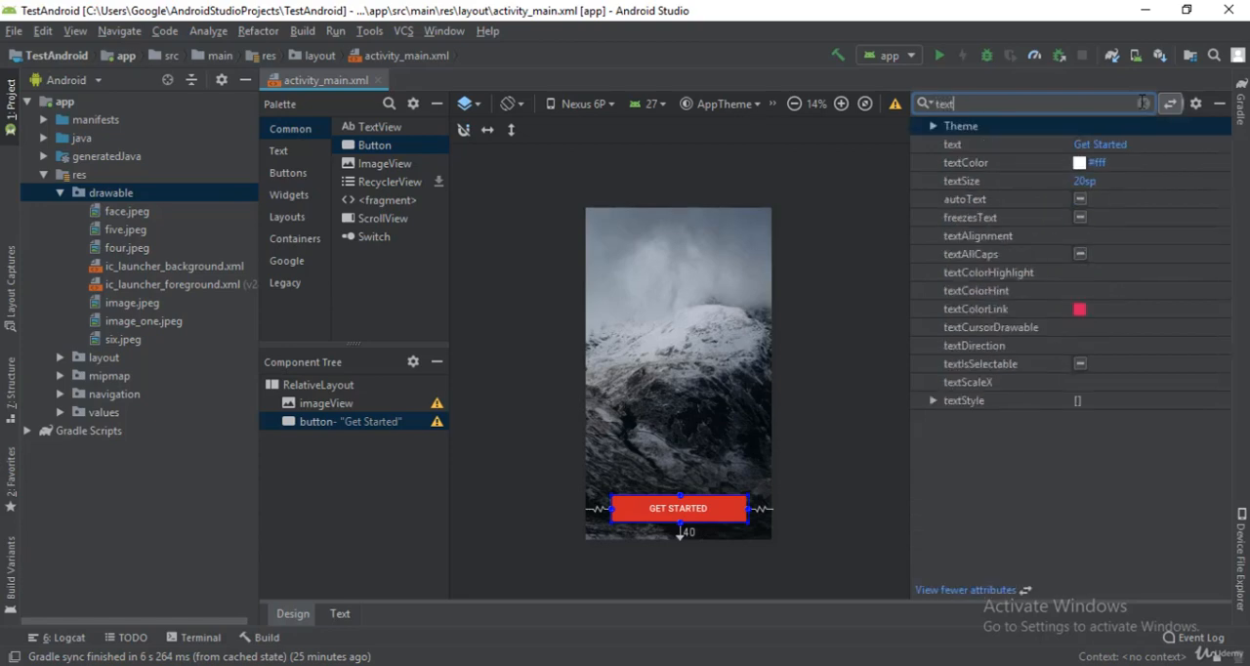
text(s)
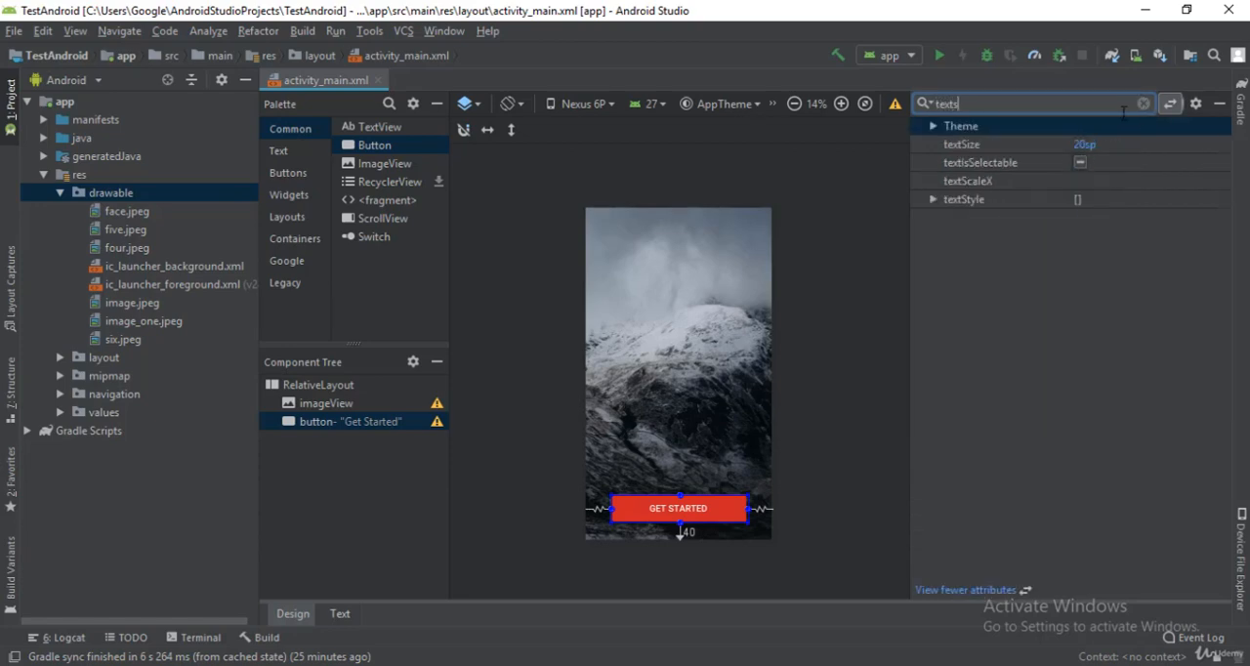
key(BackSpace)
key(BackSpace)
key(BackSpace)
key(BackSpace)
key(BackSpace)
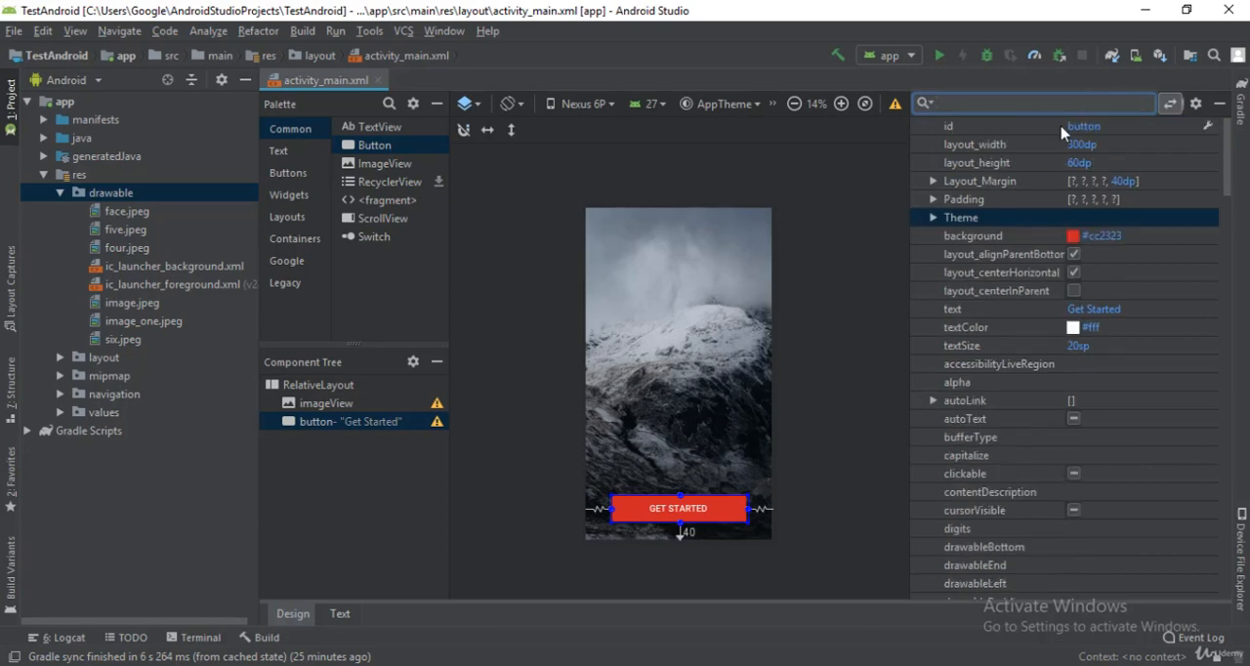
click(825, 261)
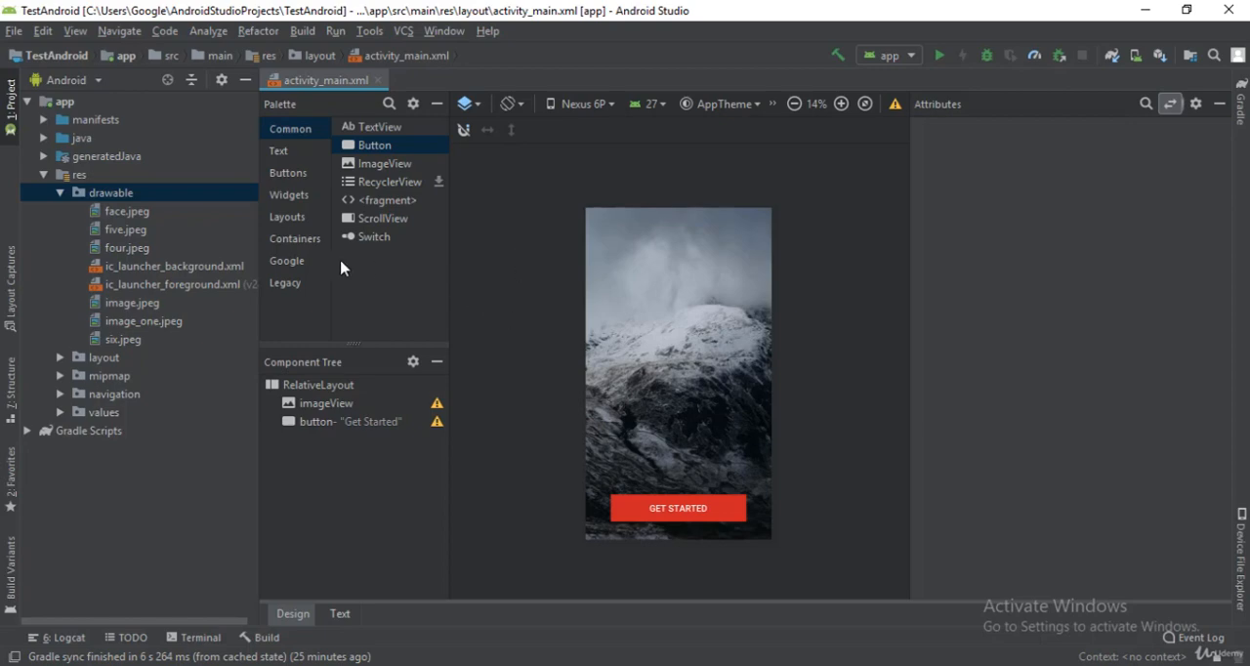
Step: Collapse the drawable folder, add a TextView to the RelativeLayout over the picture, and select it in the component tree
click(61, 192)
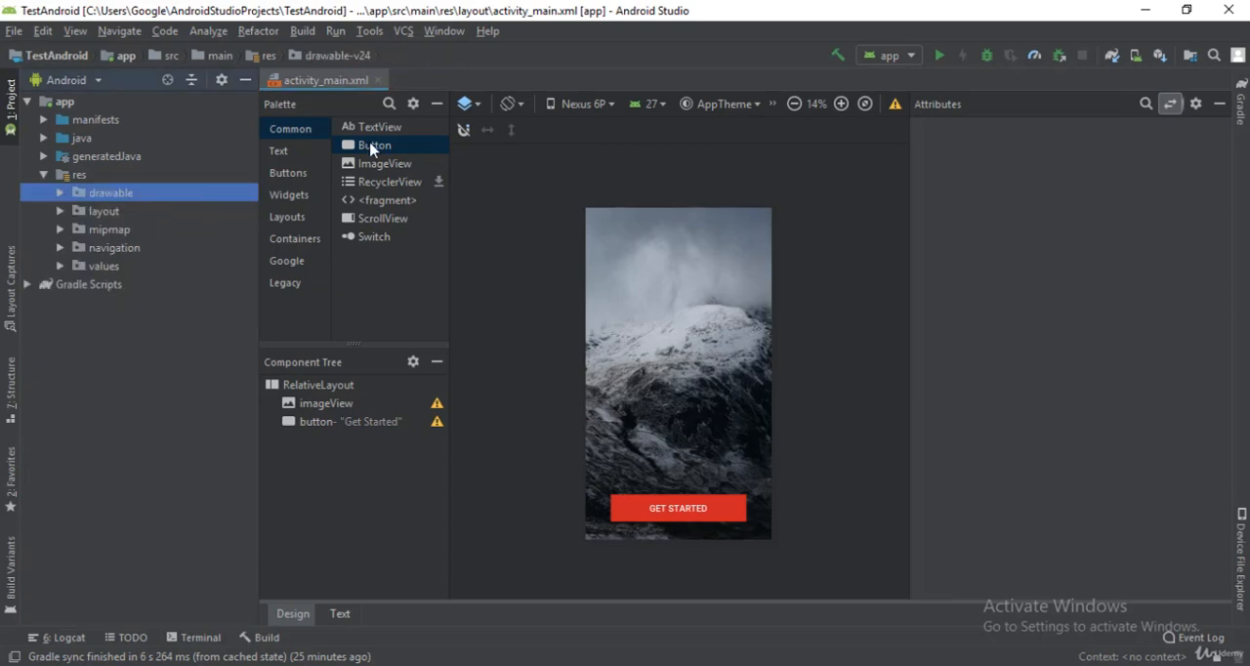
click(376, 128)
drag(400, 144, 684, 259)
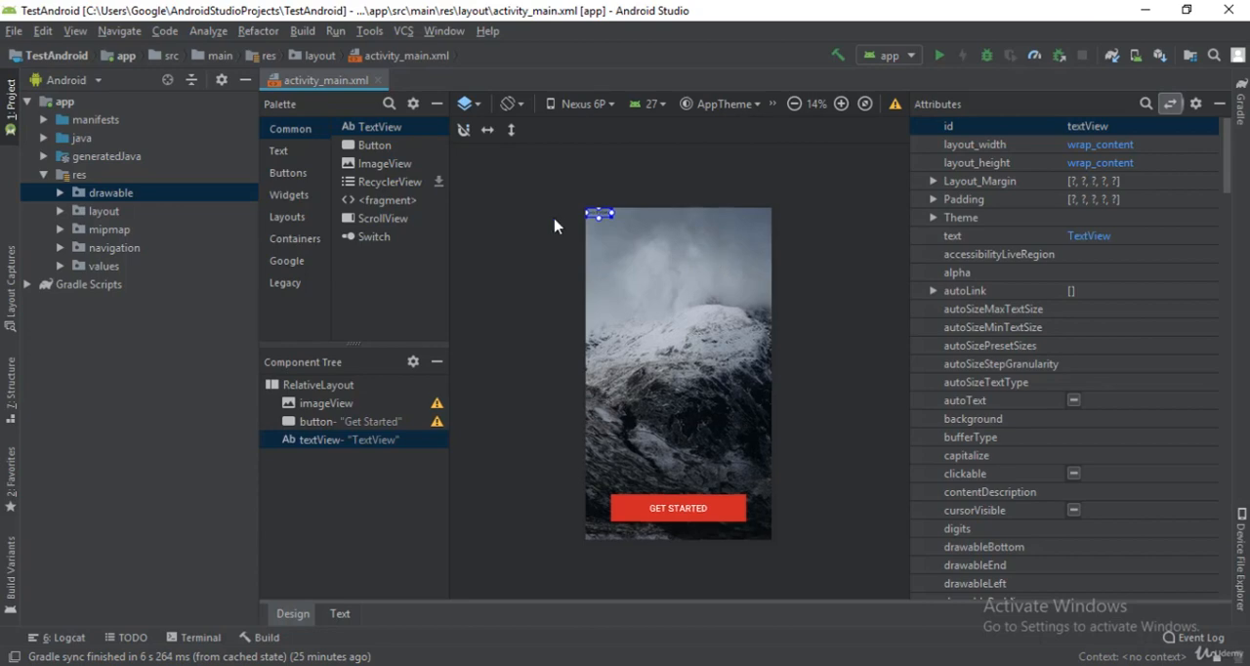
click(359, 444)
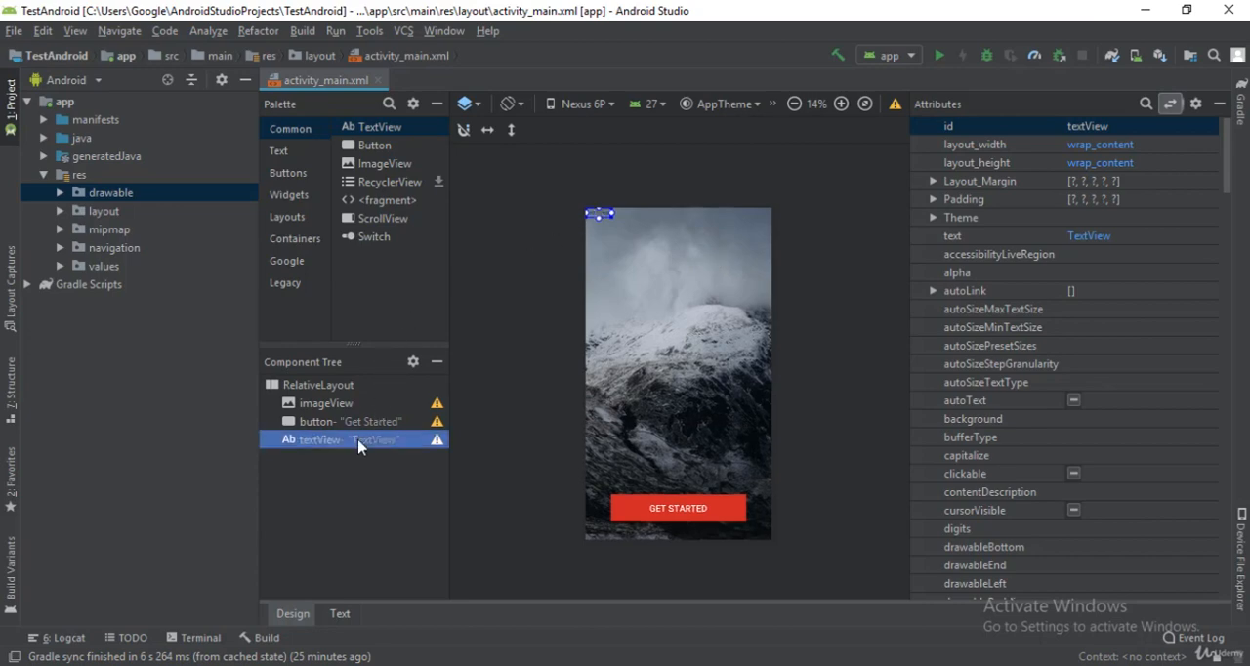
Step: Enable layout_alignParentTop and layout_centerHorizontal for the text view to place it at the top centre of the layout
click(1145, 105)
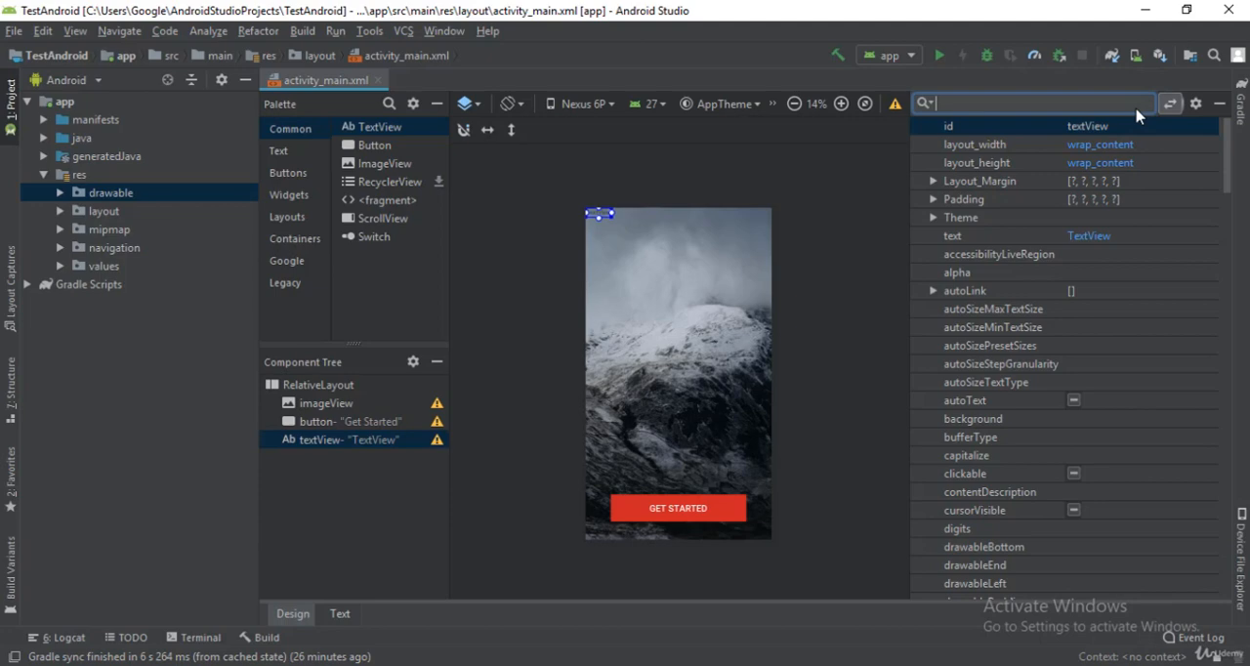
text(al)
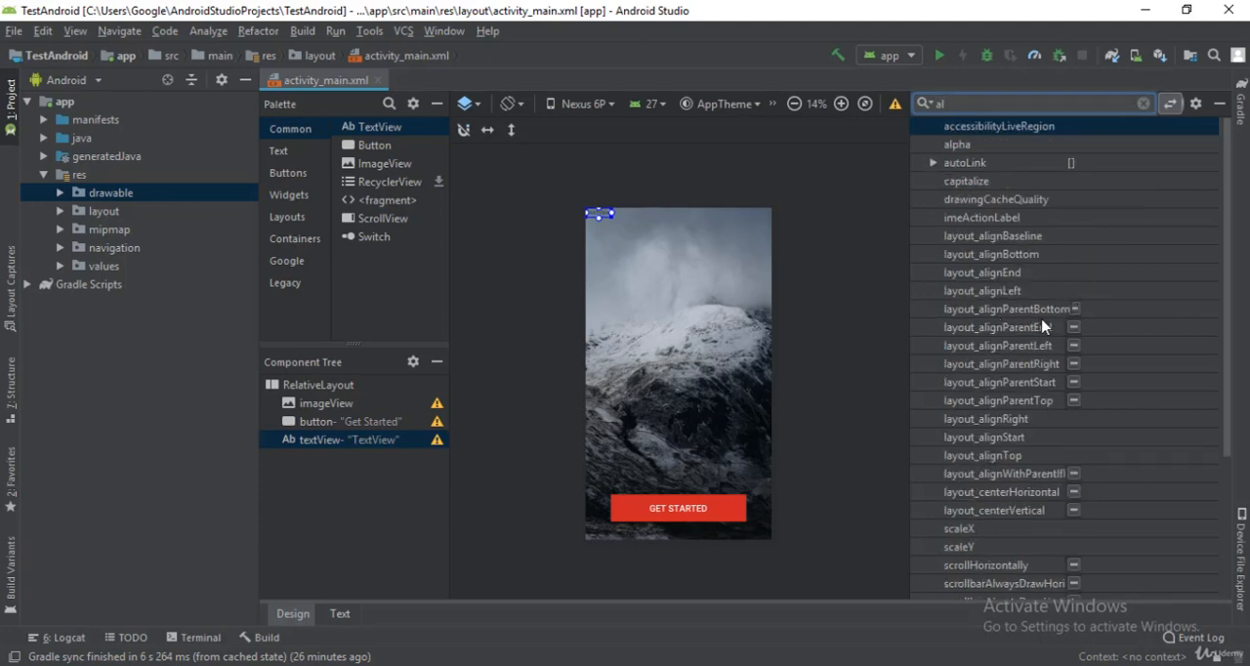
click(1073, 400)
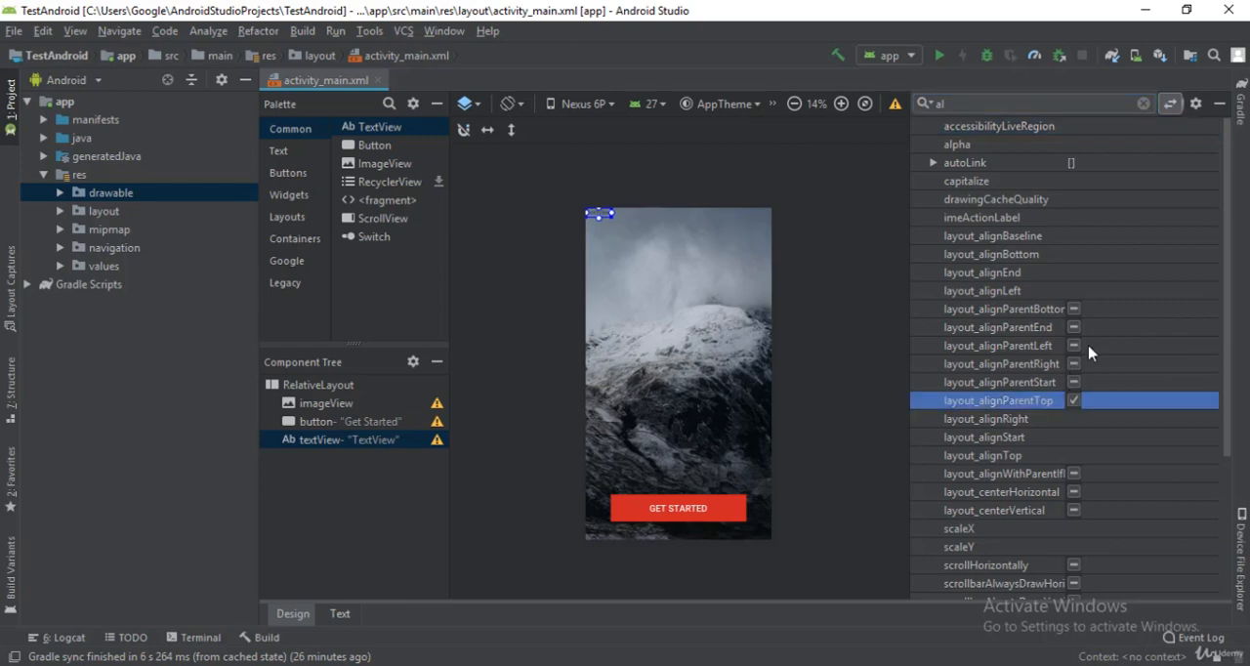
click(1144, 103)
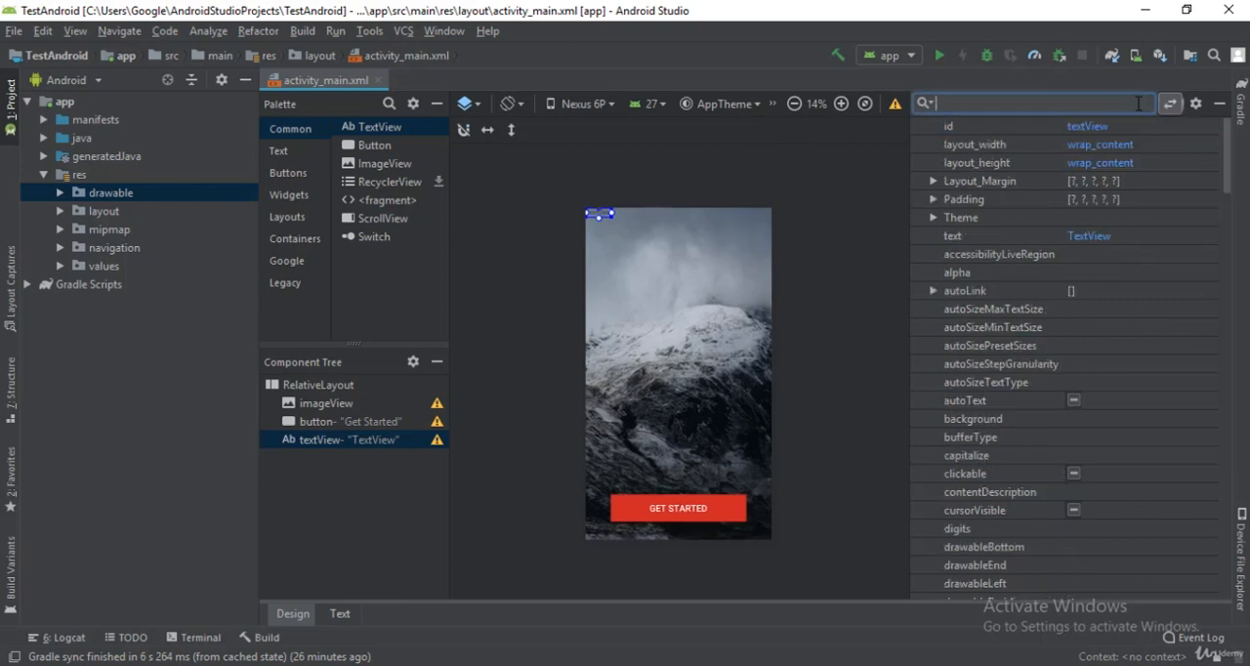
text(cen)
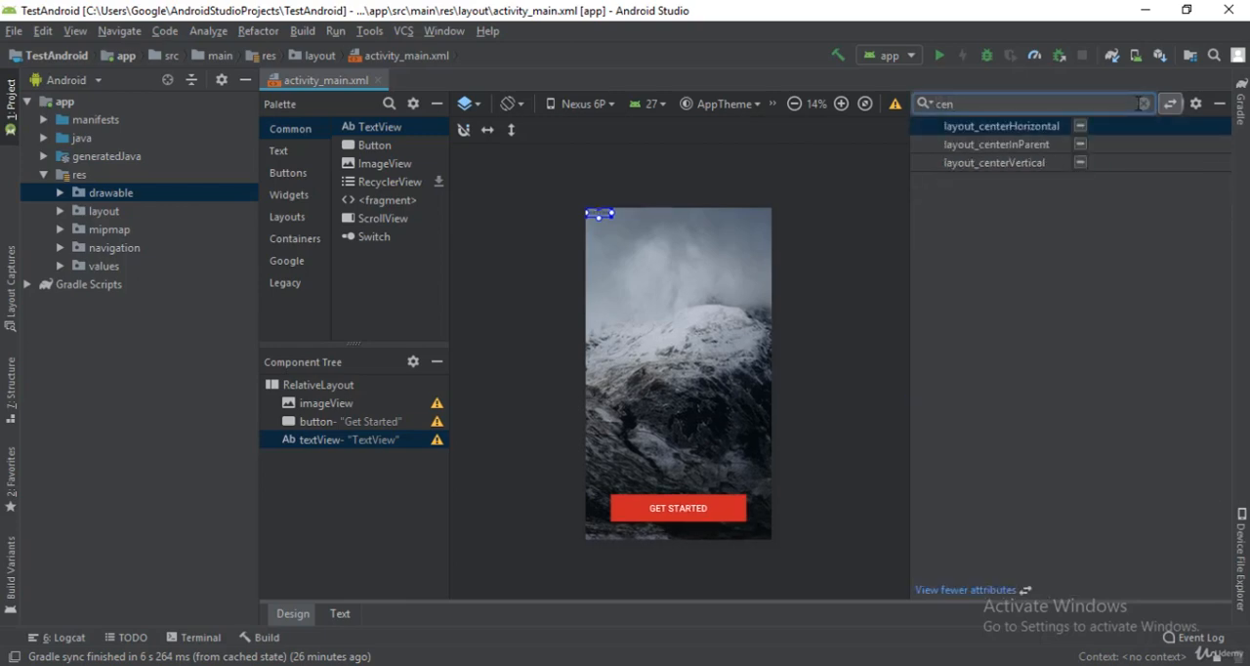
click(1081, 127)
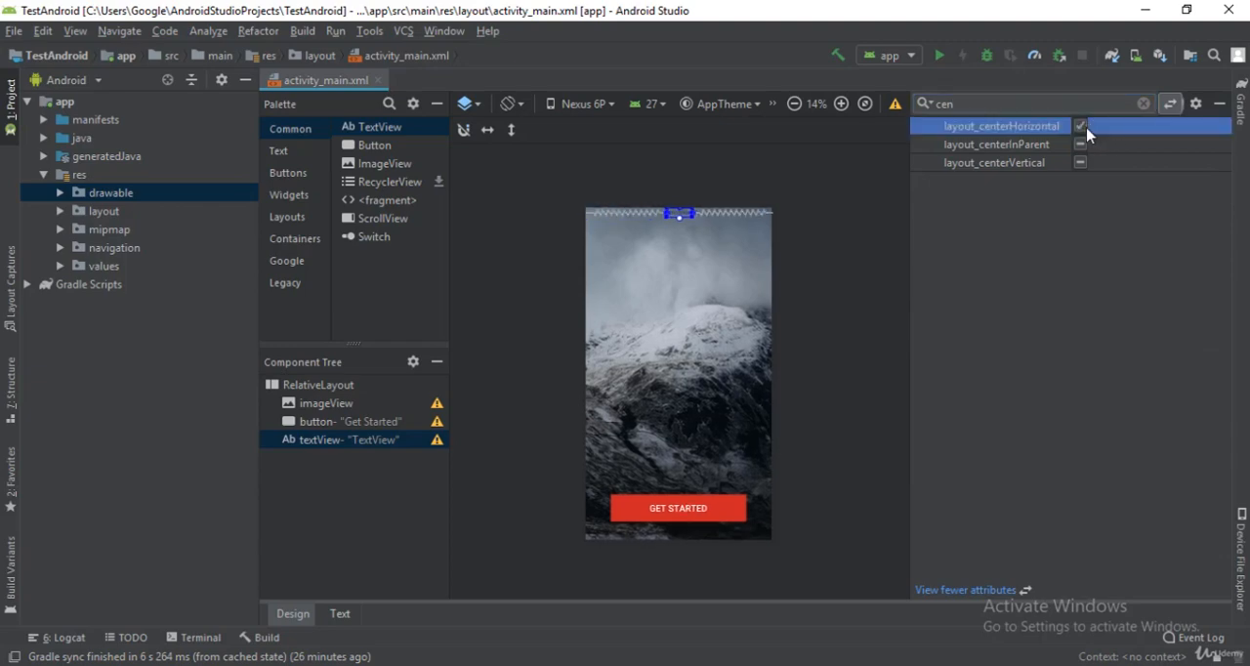
Step: Find the text view's Layout_Margin attribute and set the top margin to 70dp
click(1142, 104)
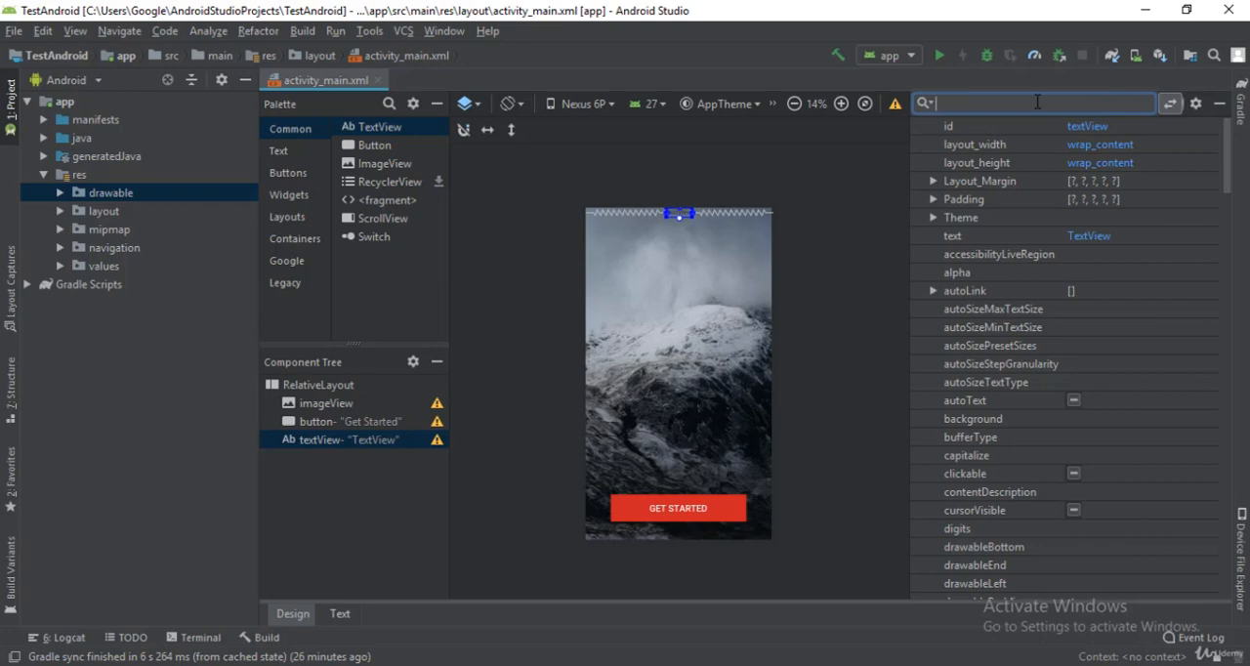
text(ma)
click(932, 127)
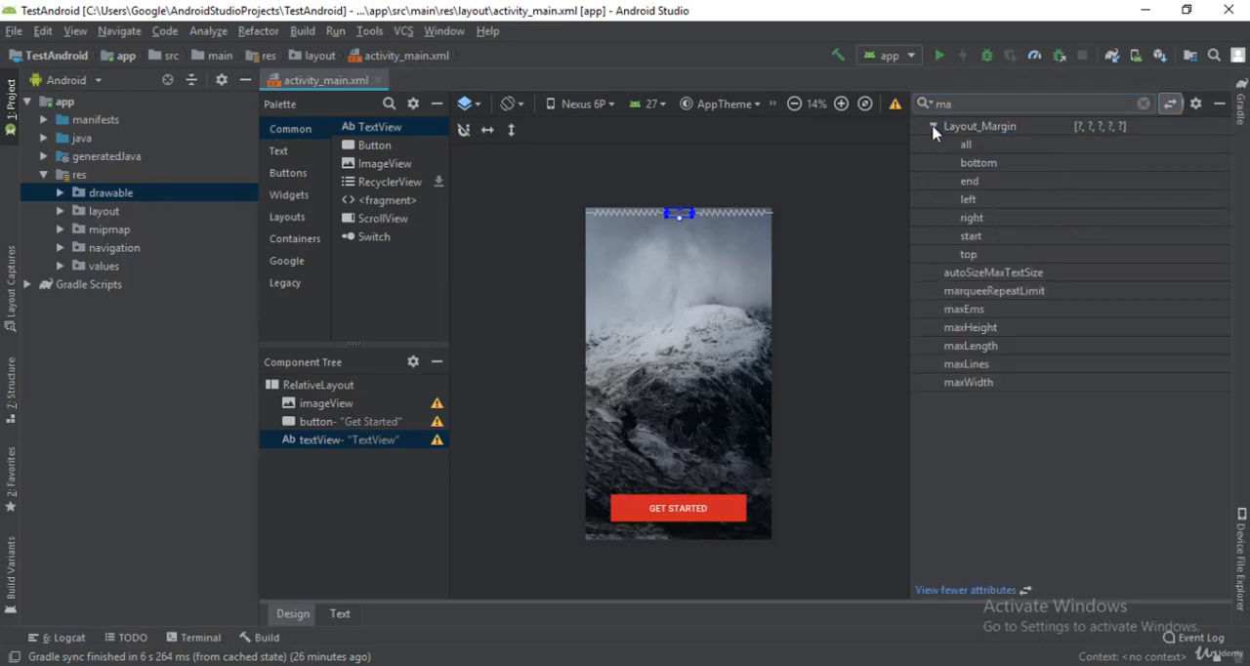
click(1093, 256)
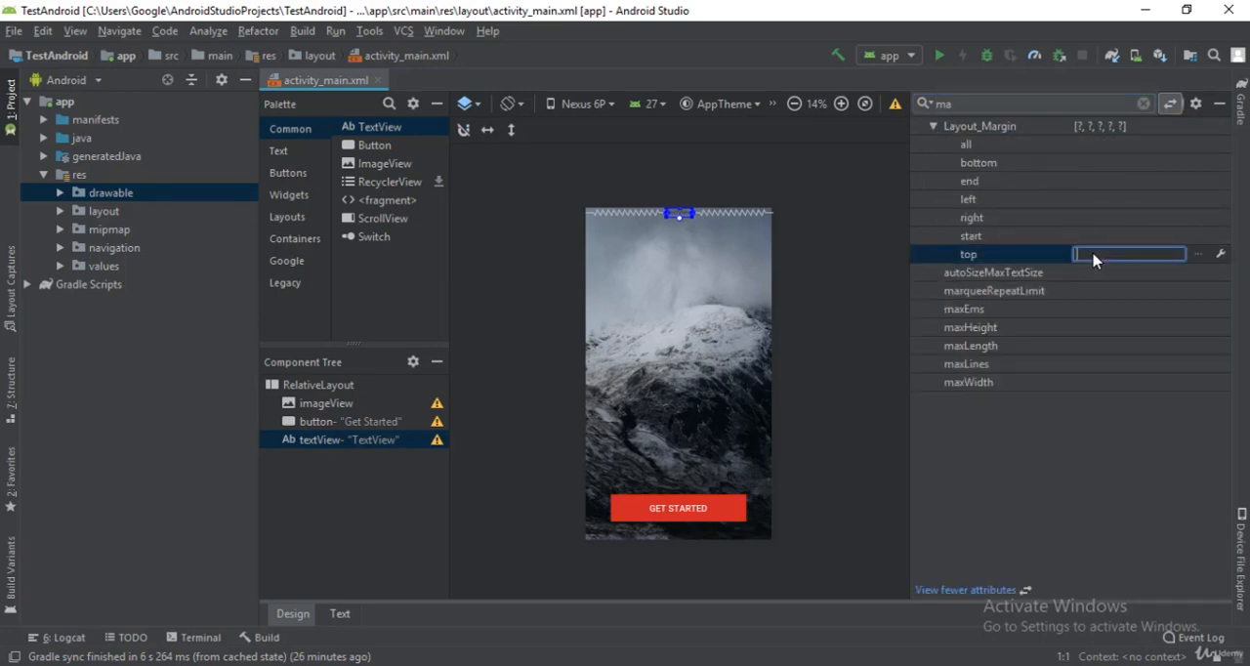
text(70dp)
key(Return)
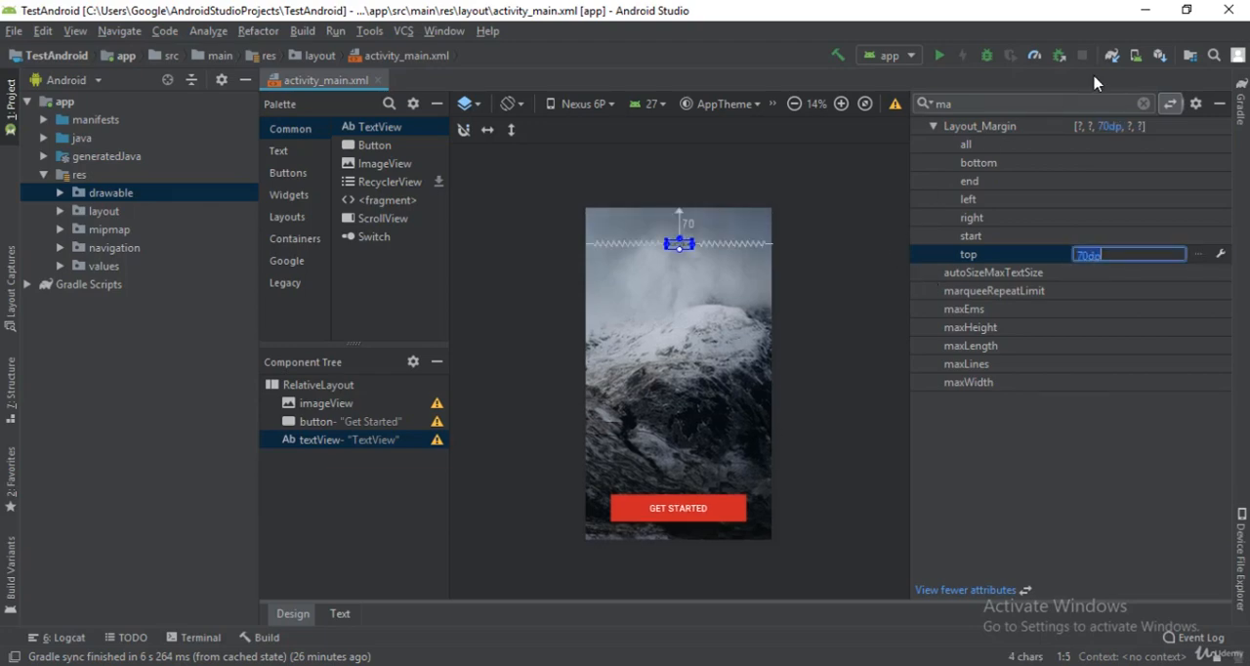
Step: Find the text view's textSize attribute and set it to 35sp
click(1143, 102)
click(1066, 103)
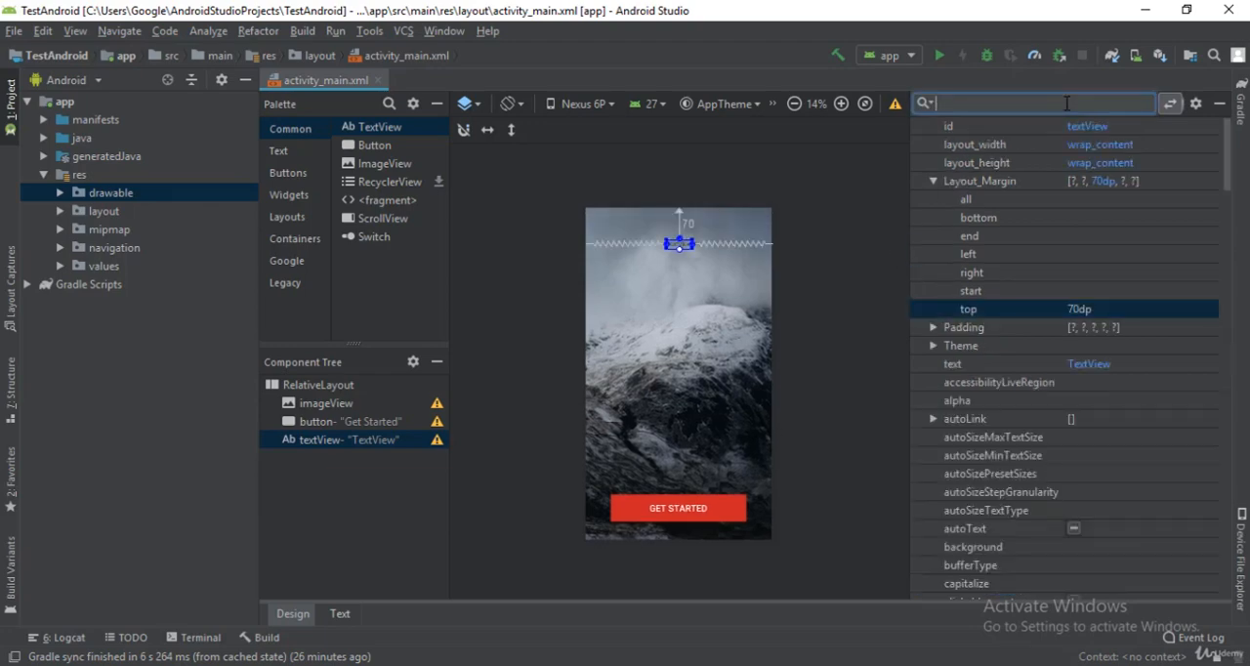
text(text)
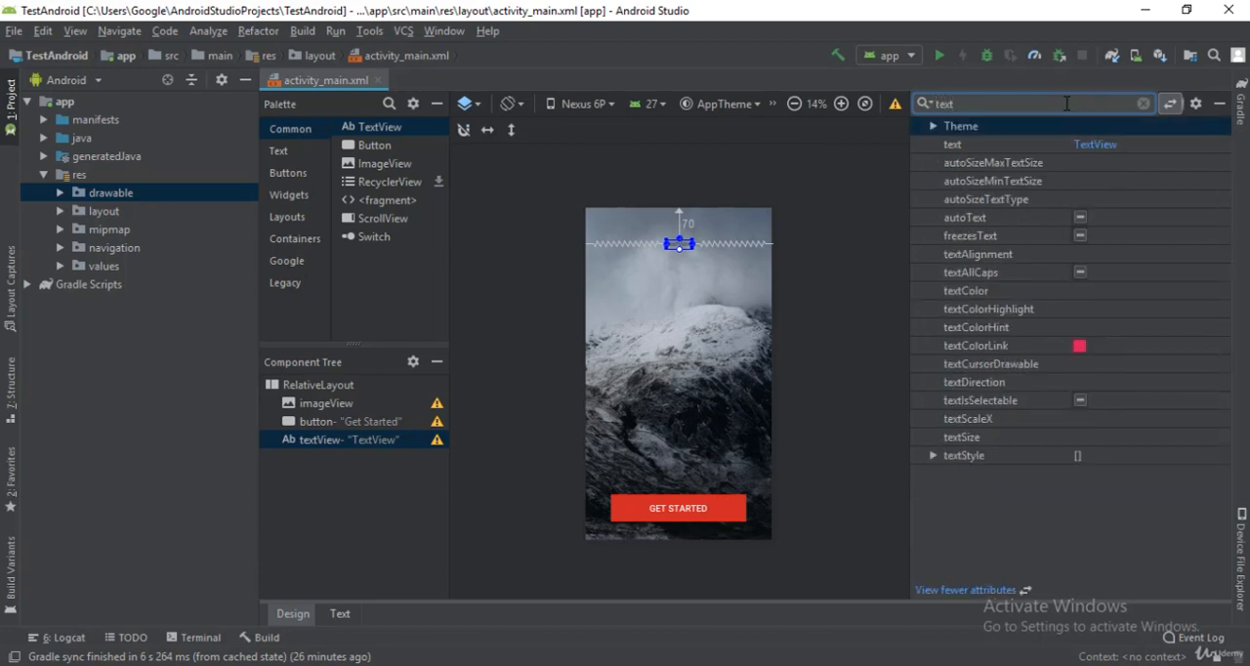
text(siz)
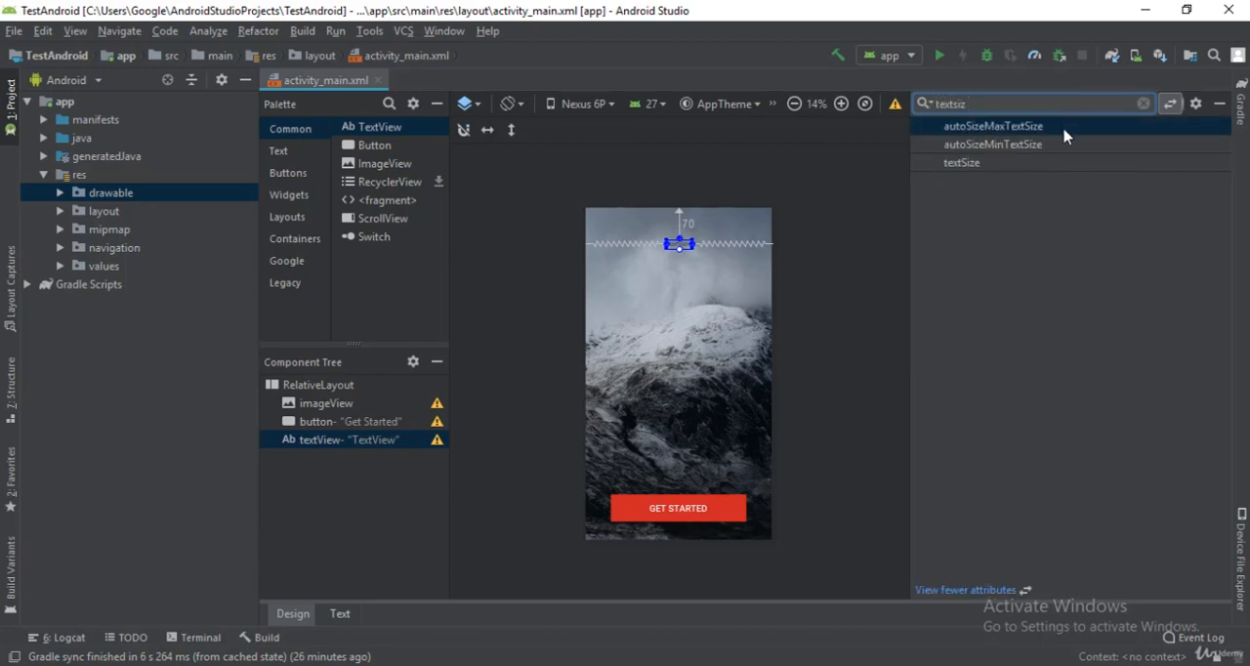
click(1098, 163)
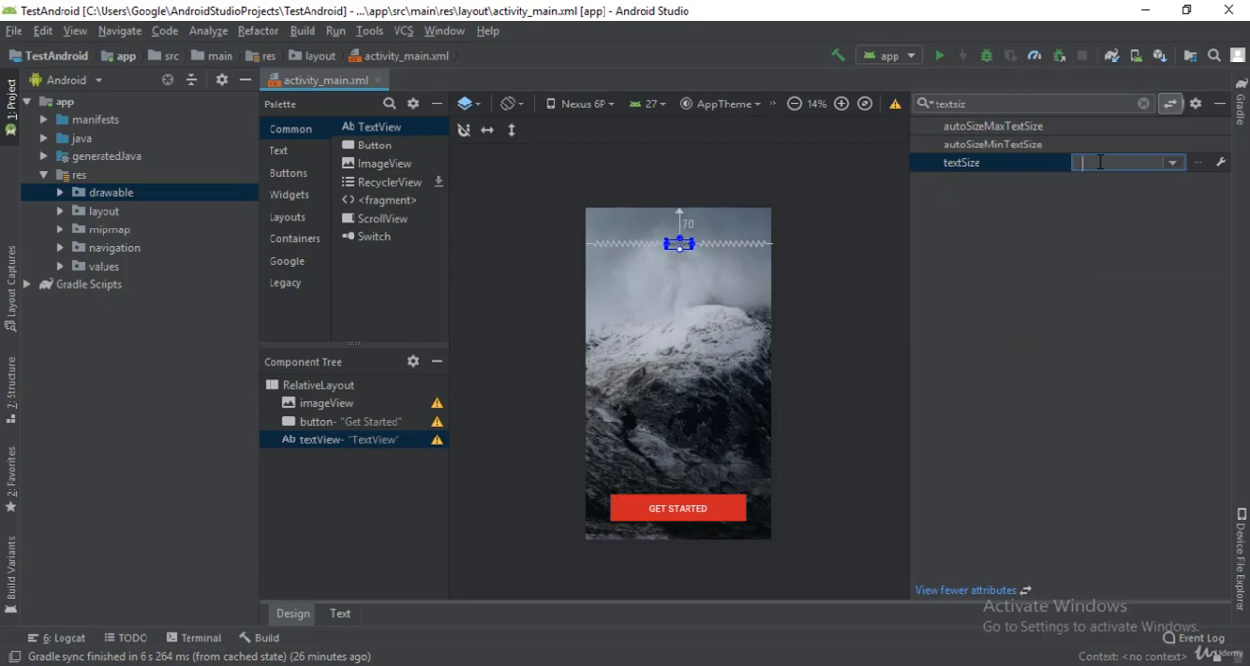
text(35sp)
key(Return)
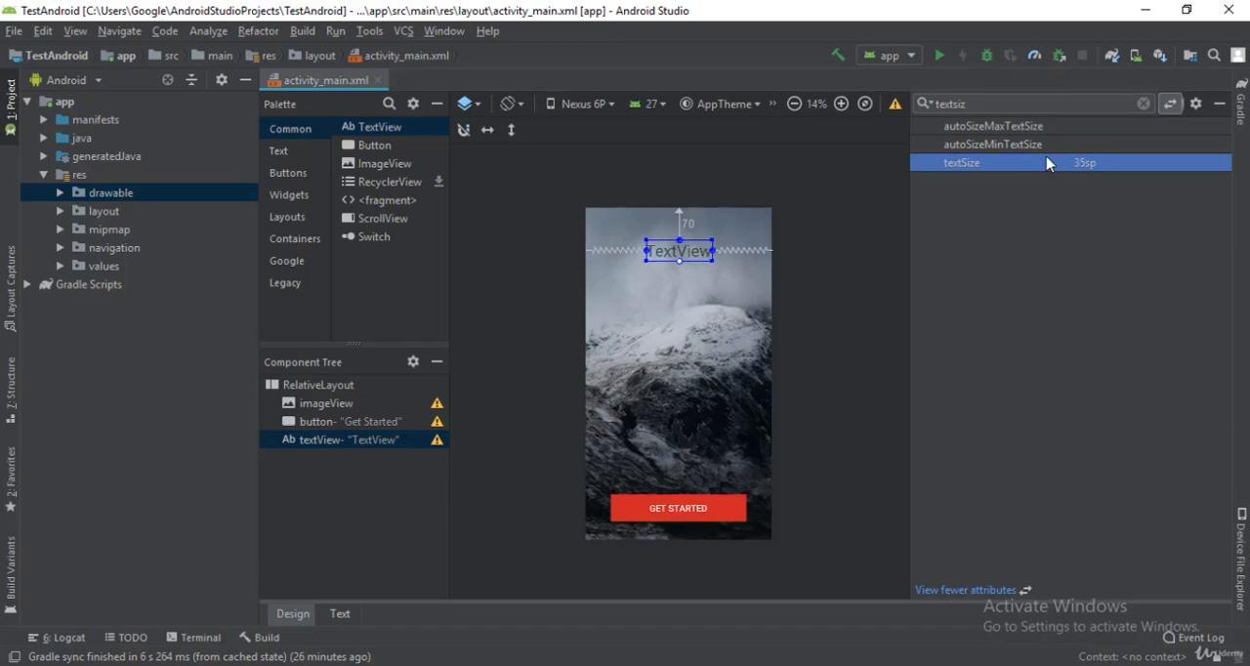
Step: Find the text view's text attribute and change it to "Android Development"
click(1143, 103)
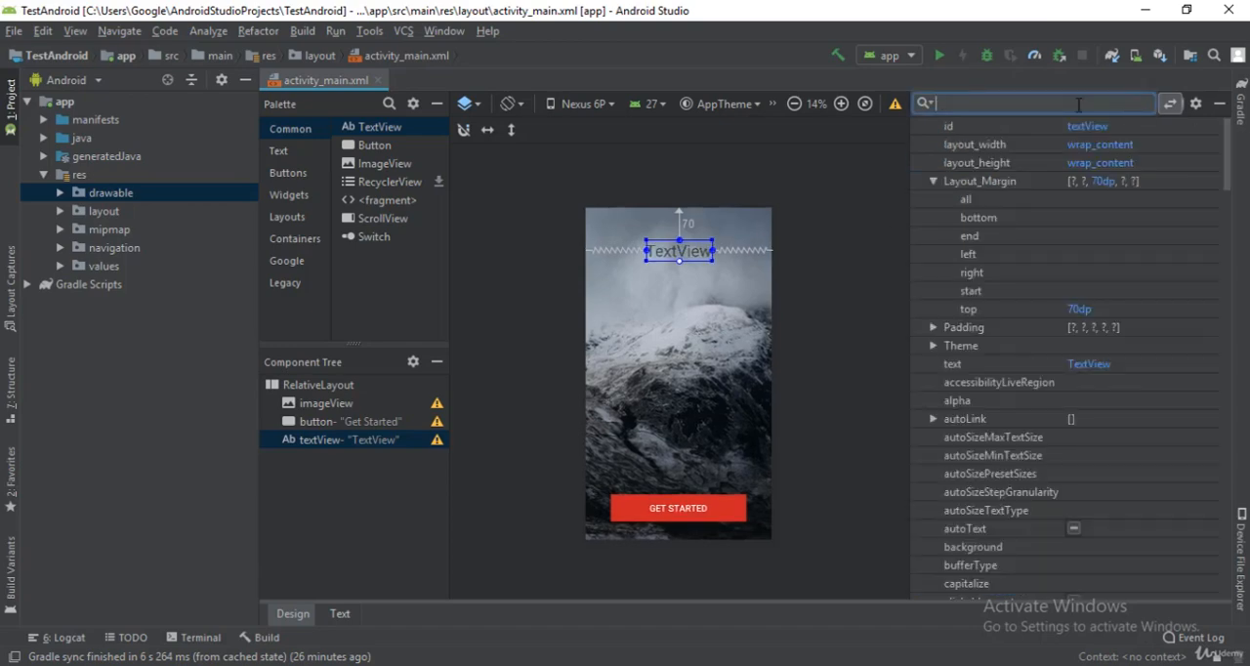
text(text)
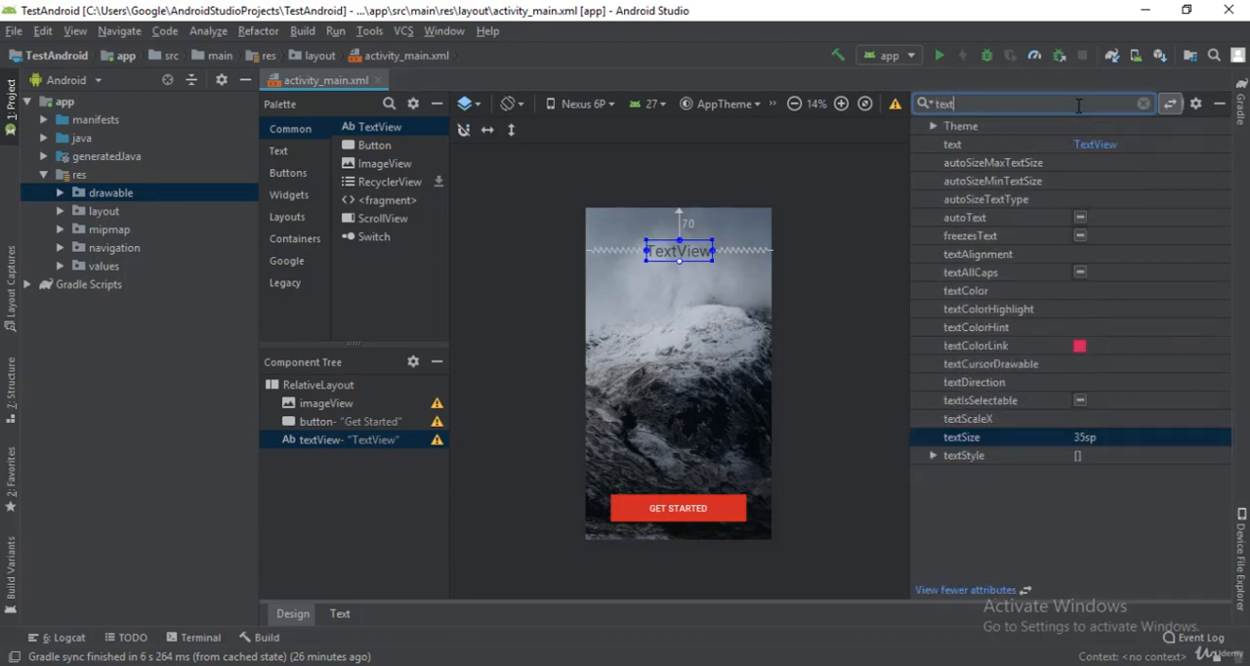
click(1100, 146)
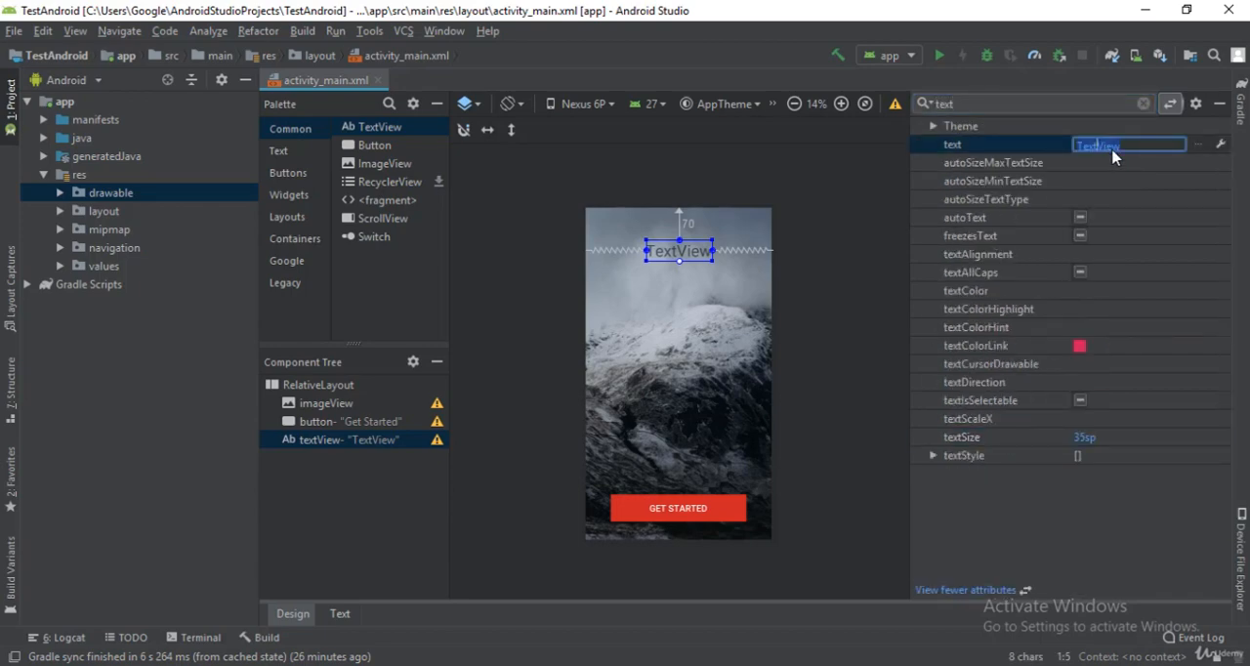
text(Android Development)
key(Return)
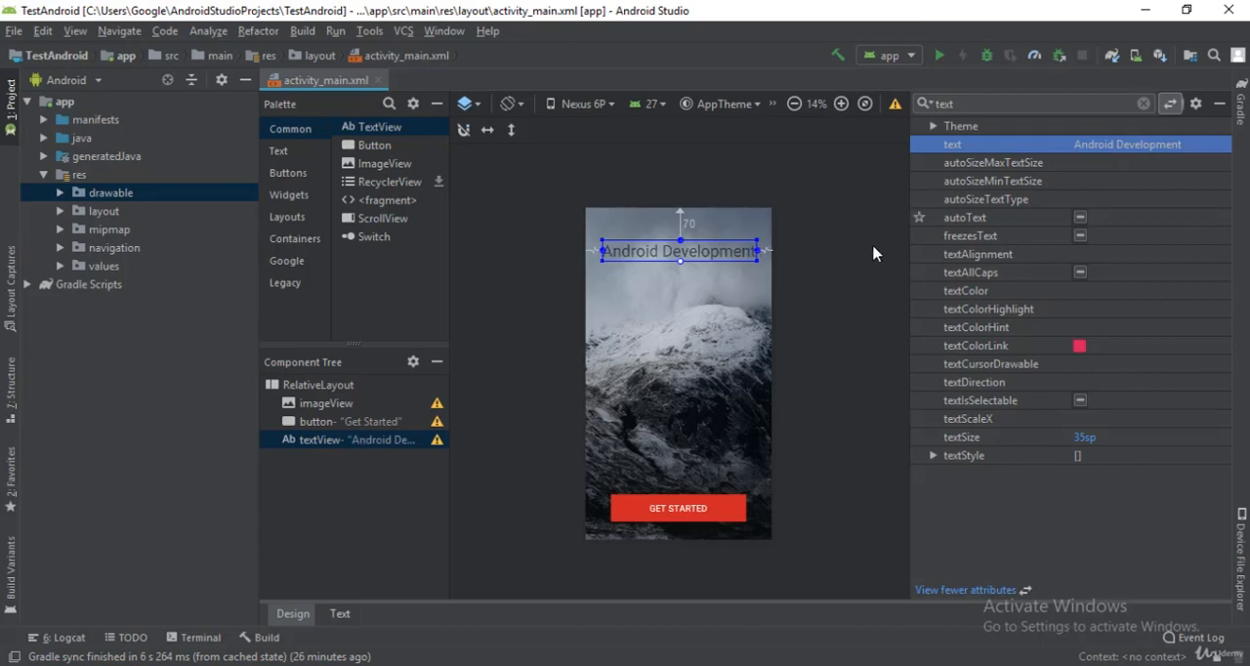
Step: Add a second TextView to the layout below the "Android Development" title
click(840, 220)
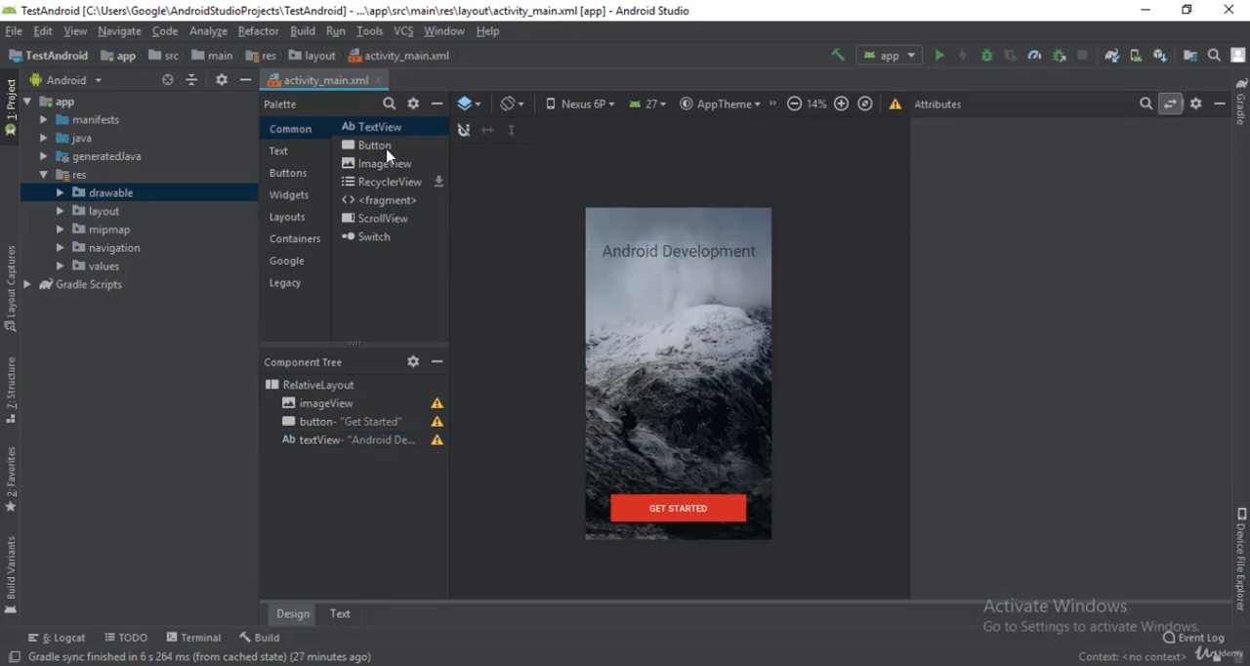
drag(371, 132, 572, 218)
drag(677, 274, 676, 277)
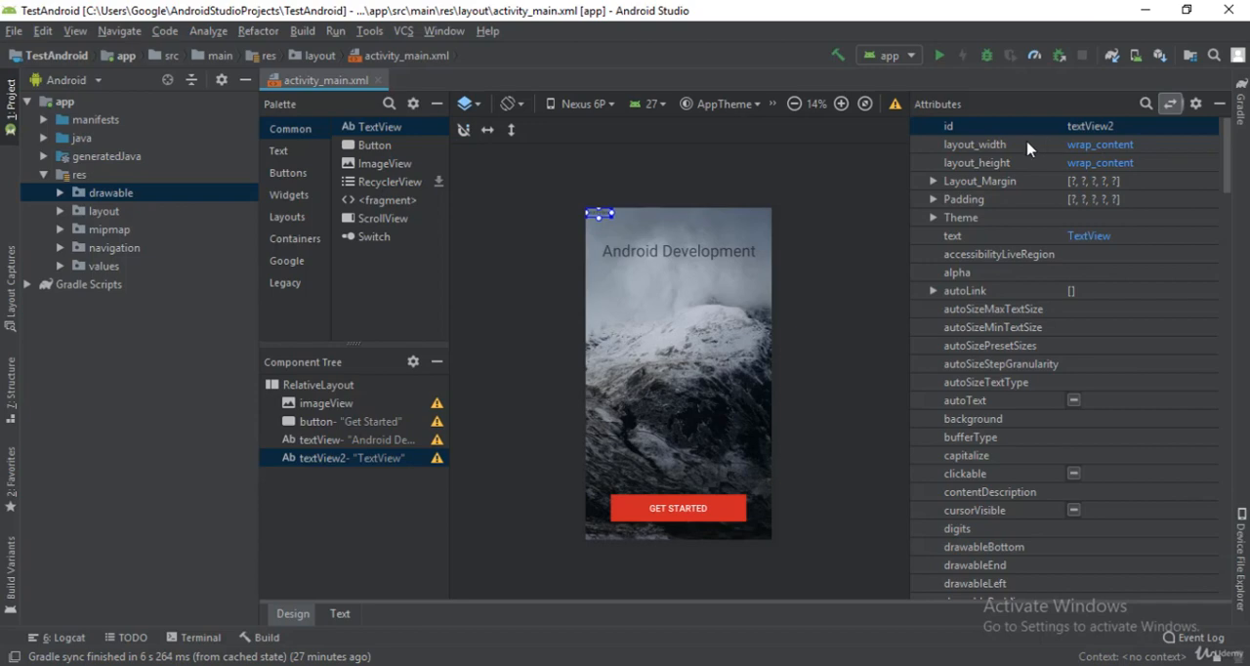
Step: Find the layout_centerHorizontal attribute and enable it for the second text view
click(1144, 104)
text(cwn)
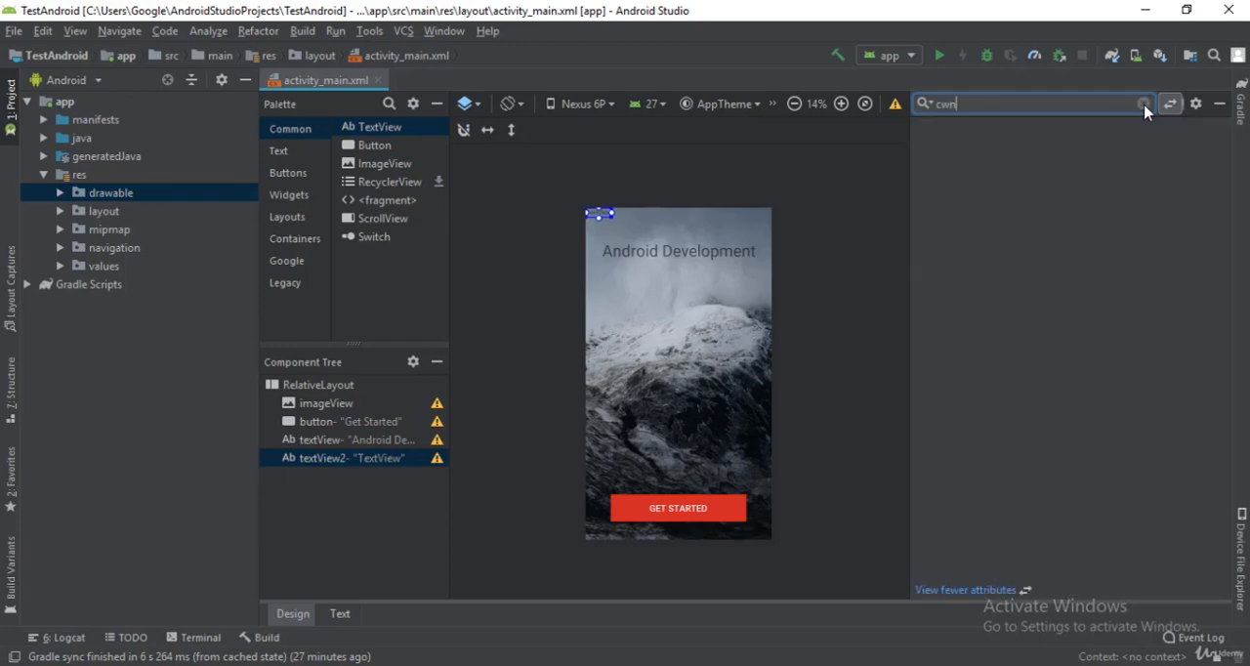
key(BackSpace)
key(BackSpace)
key(BackSpace)
text(cen)
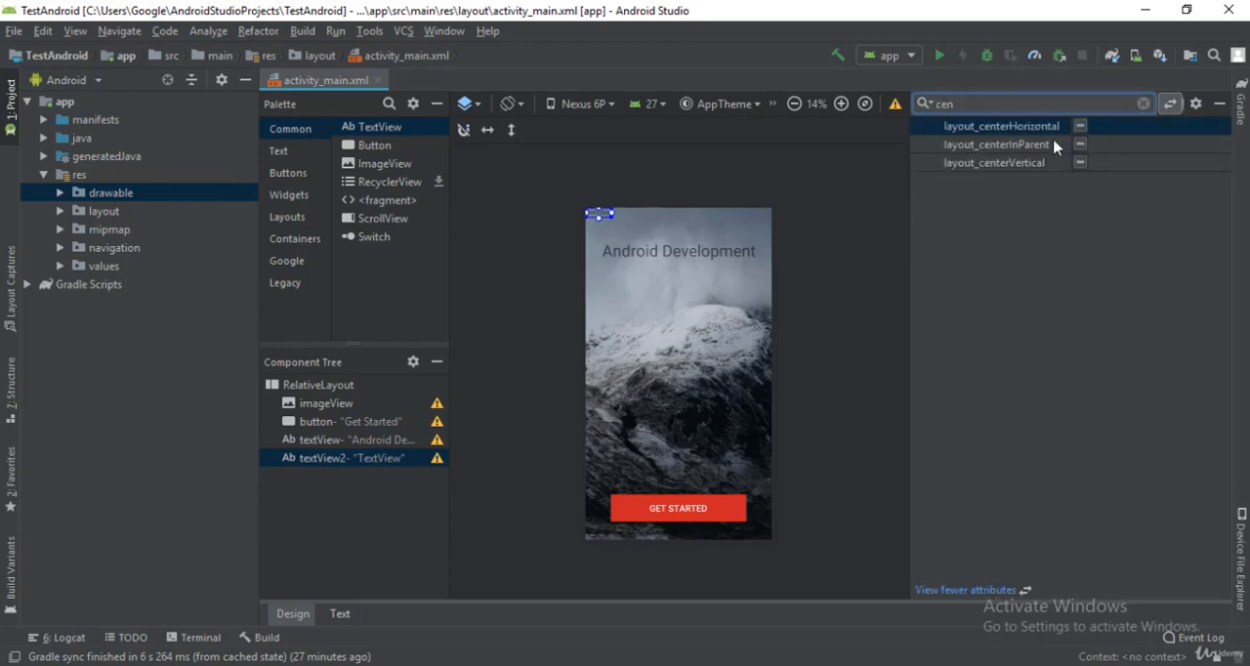
click(1080, 128)
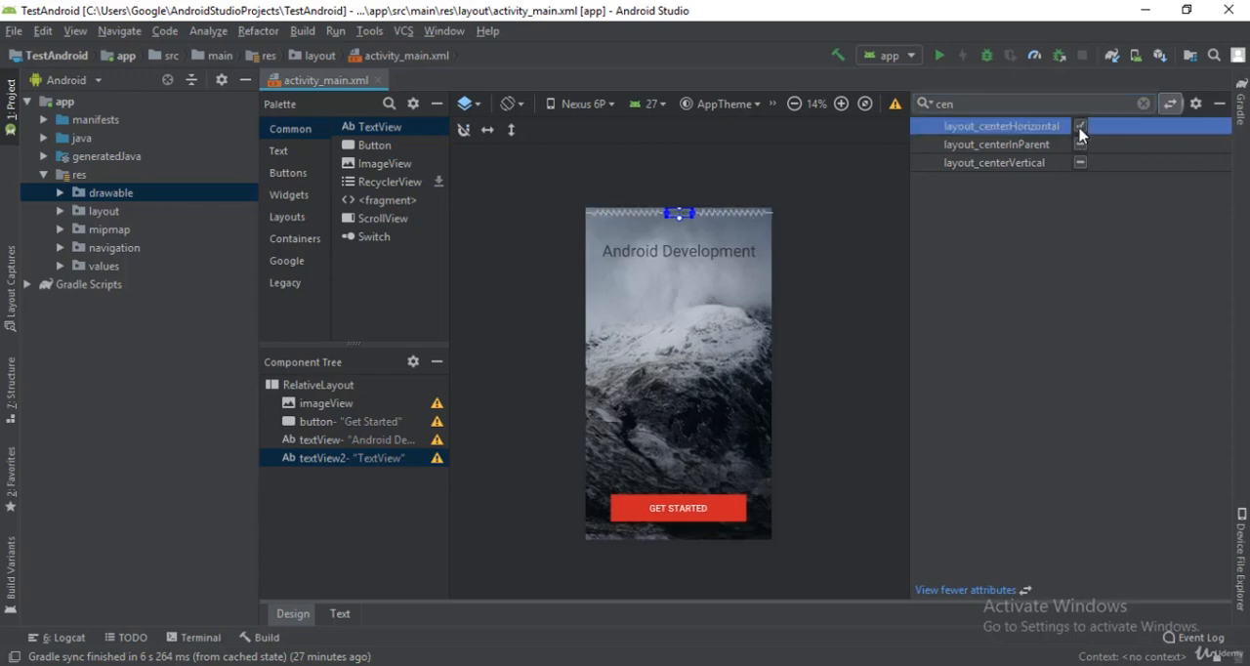
click(1144, 103)
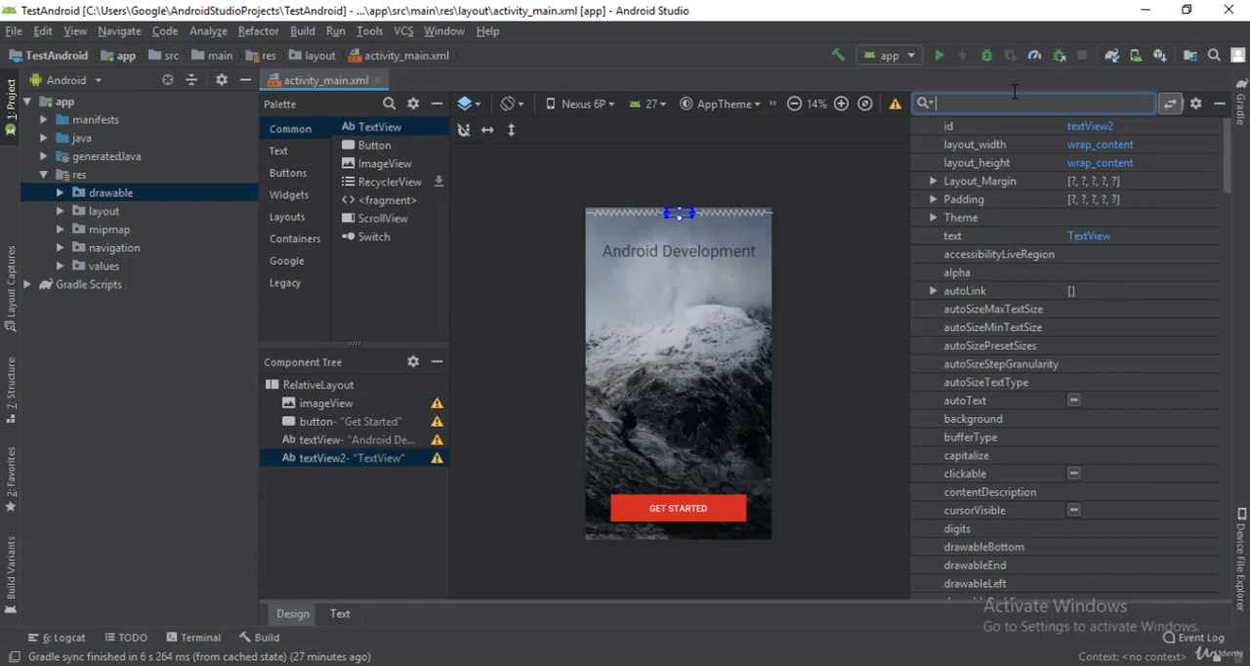
text(be)
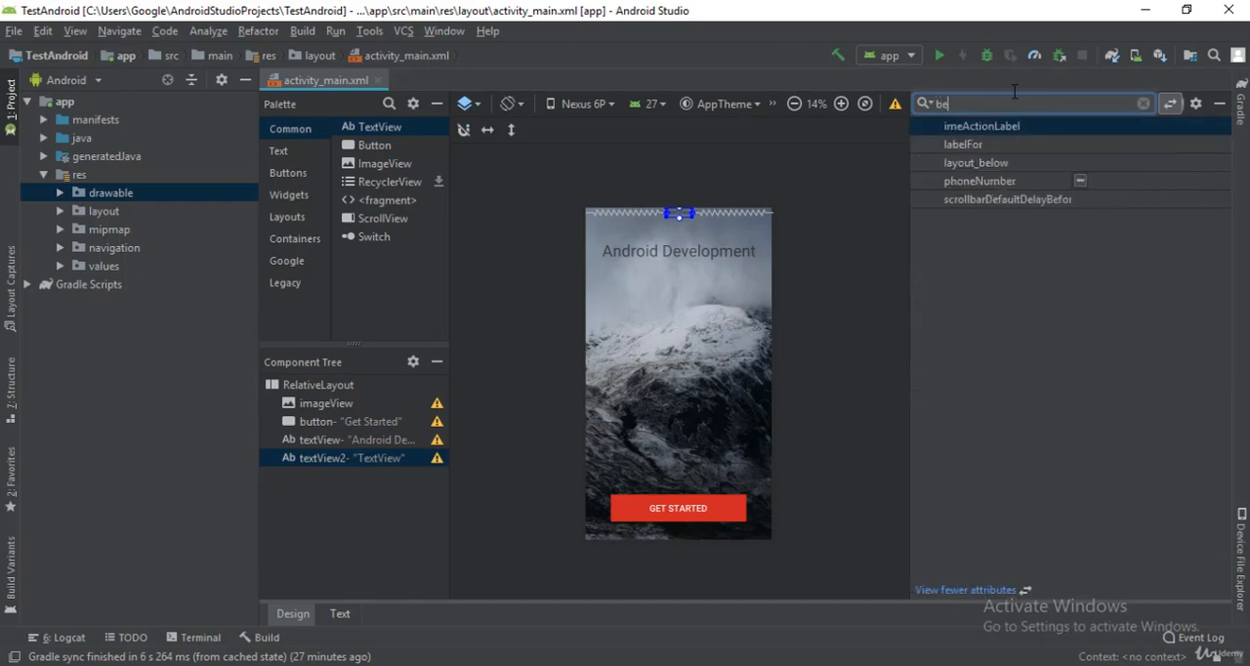
text(l)
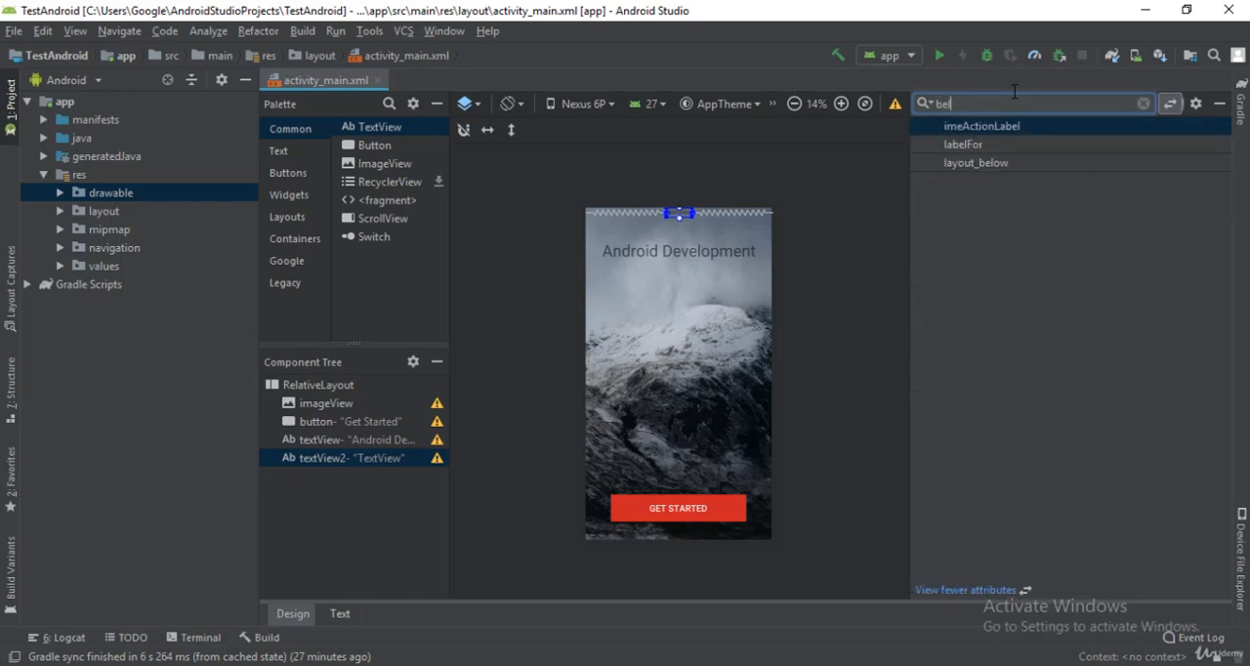
text(ow)
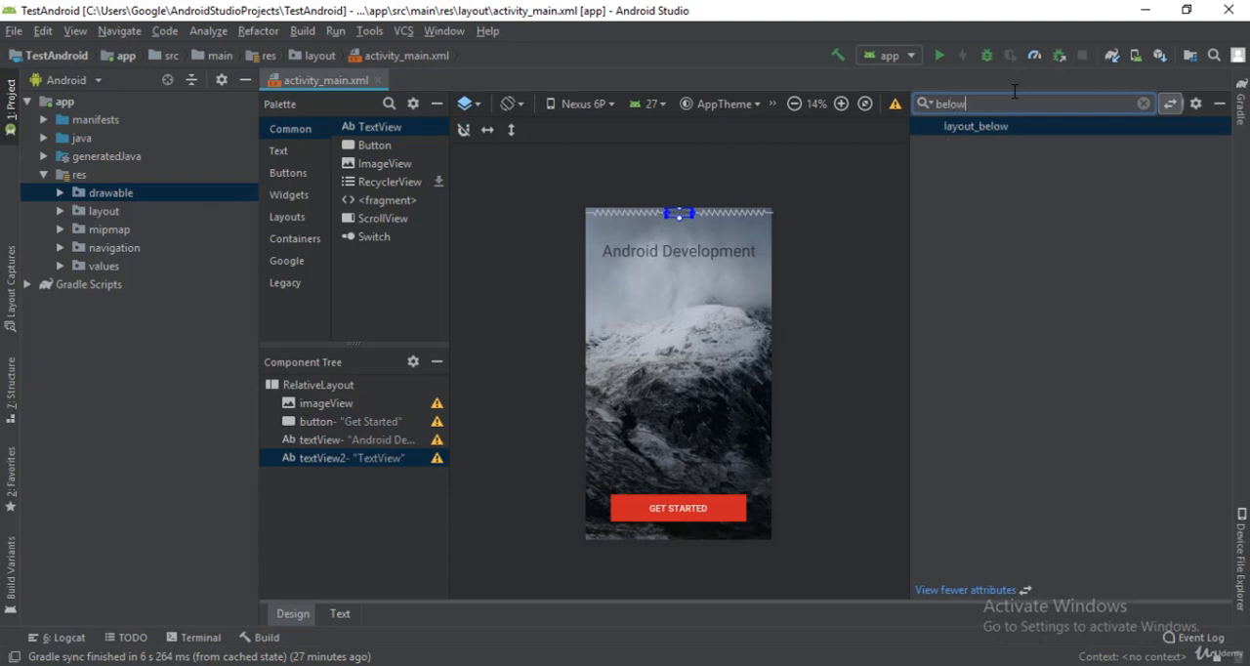
click(1104, 128)
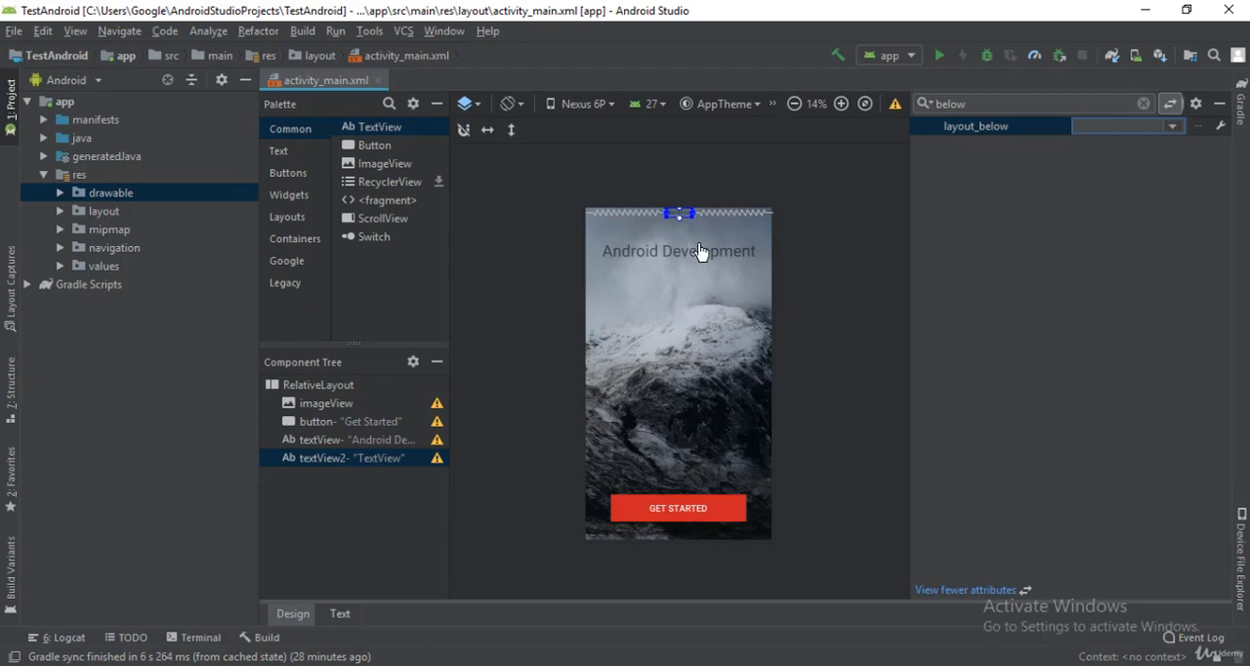
click(664, 259)
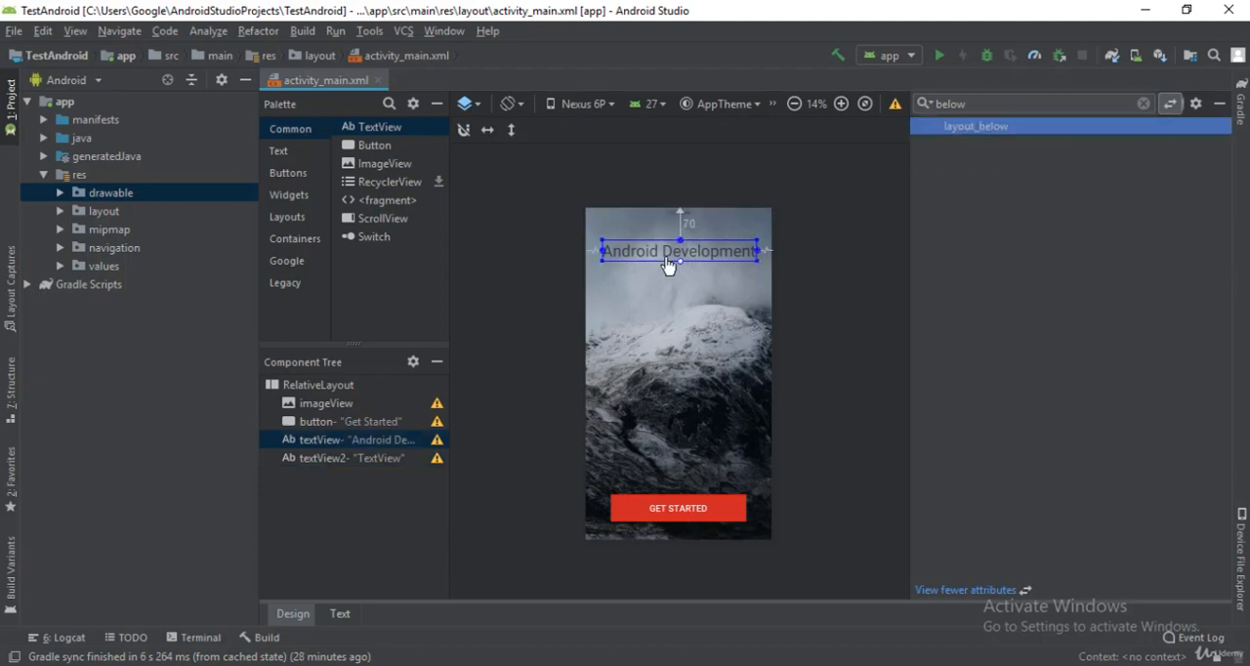
click(680, 217)
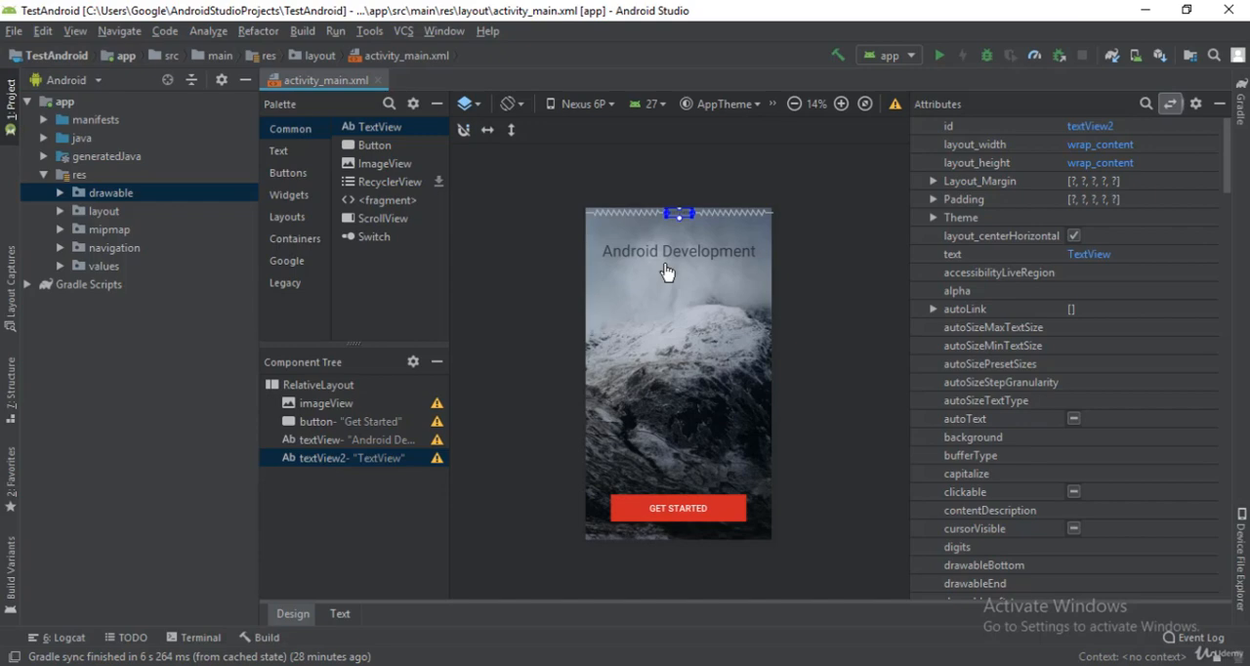
click(11, 285)
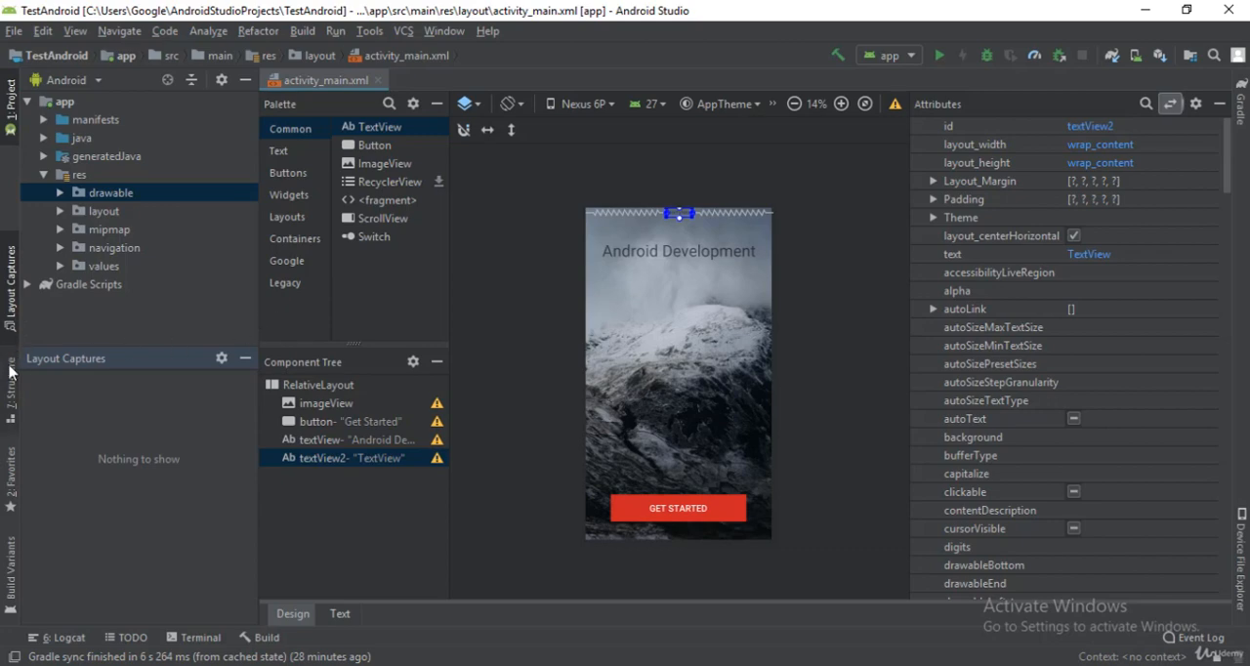
Step: Find the id attribute of the "Android Development" text view and set it to "title"
click(627, 255)
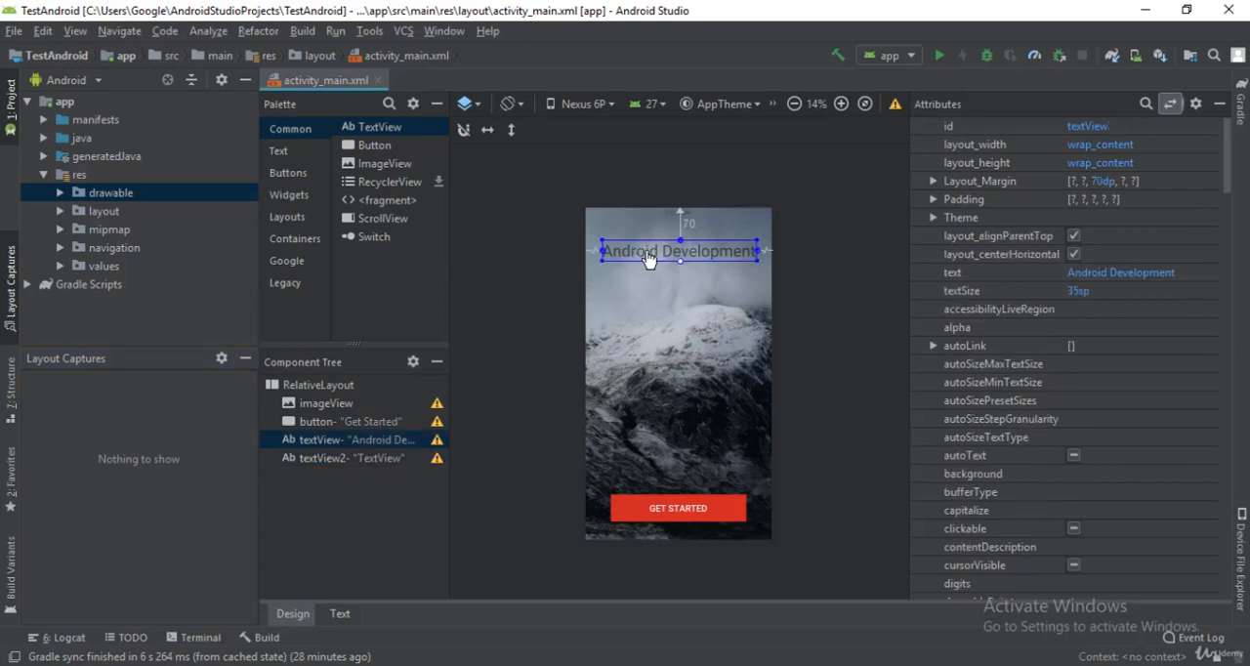
click(1146, 103)
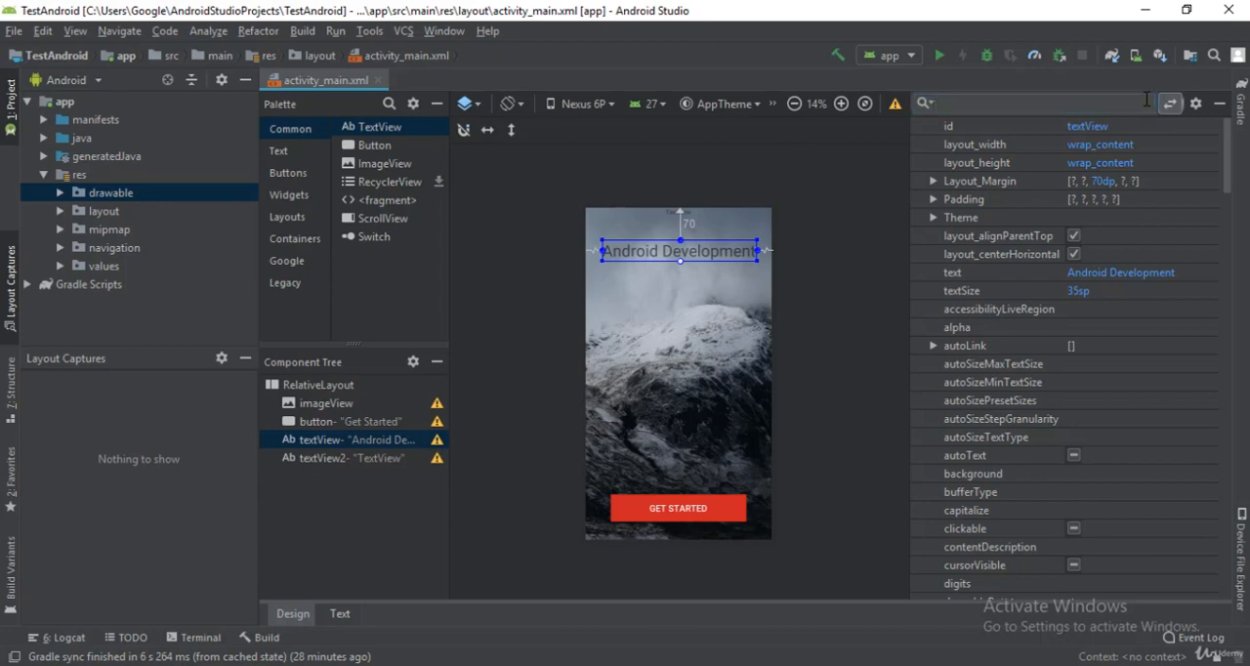
text(id)
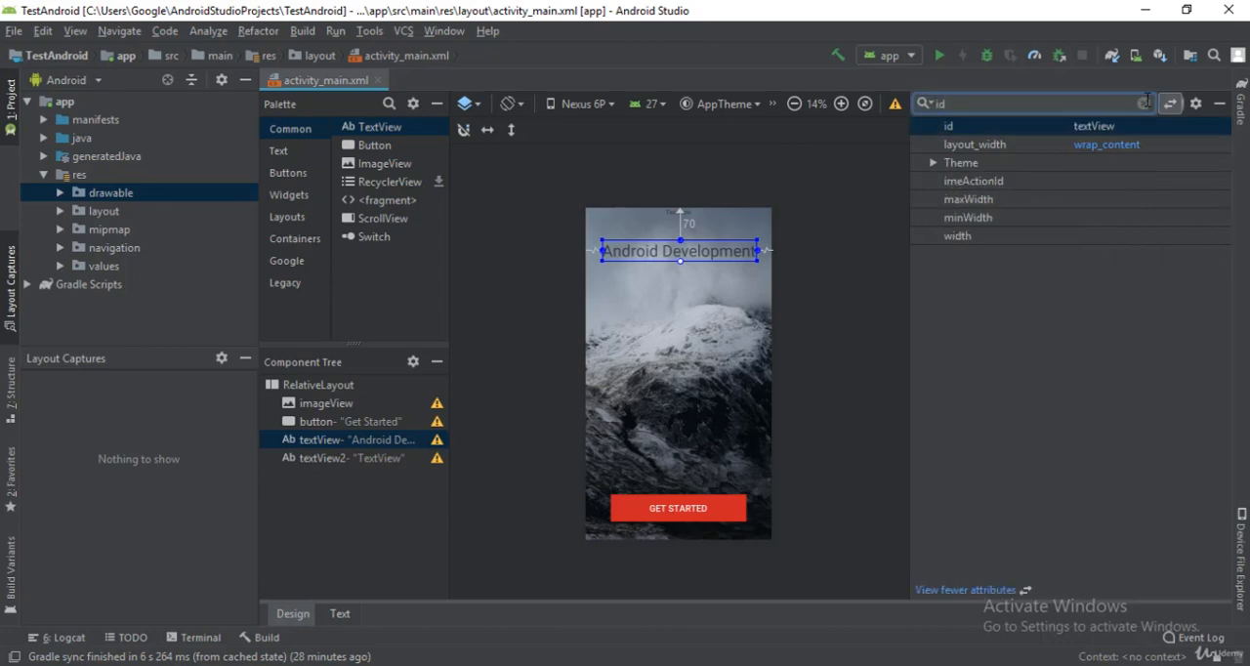
click(1091, 129)
text(tit)
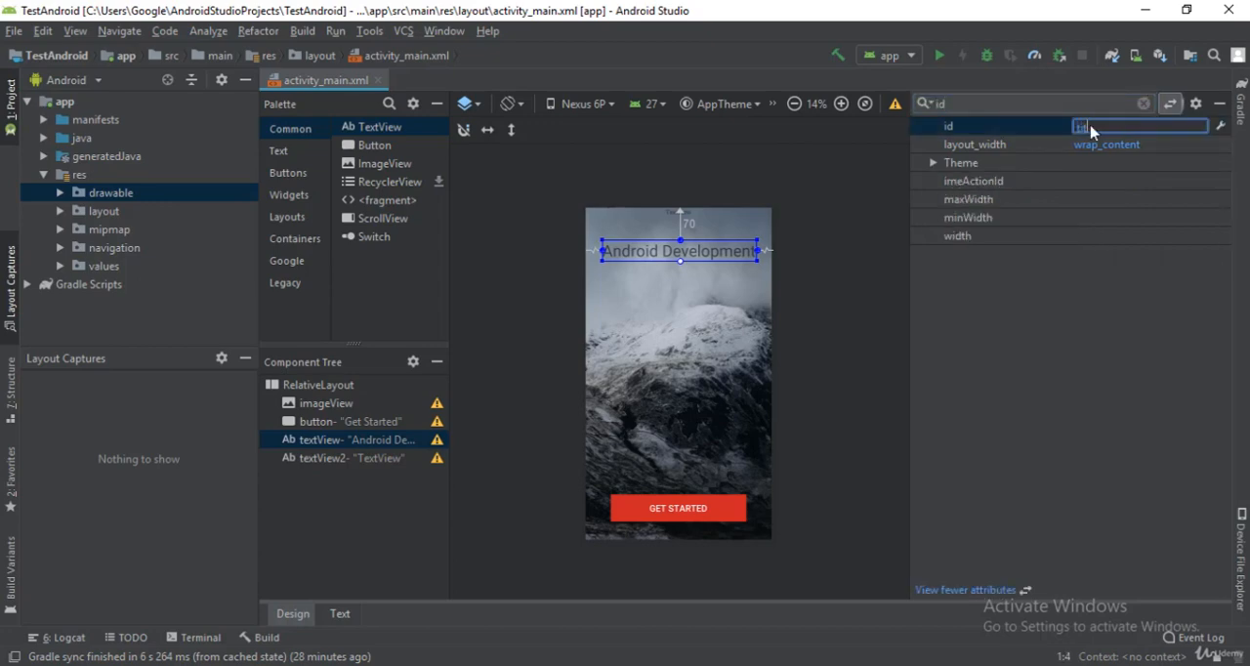
text(le)
key(Return)
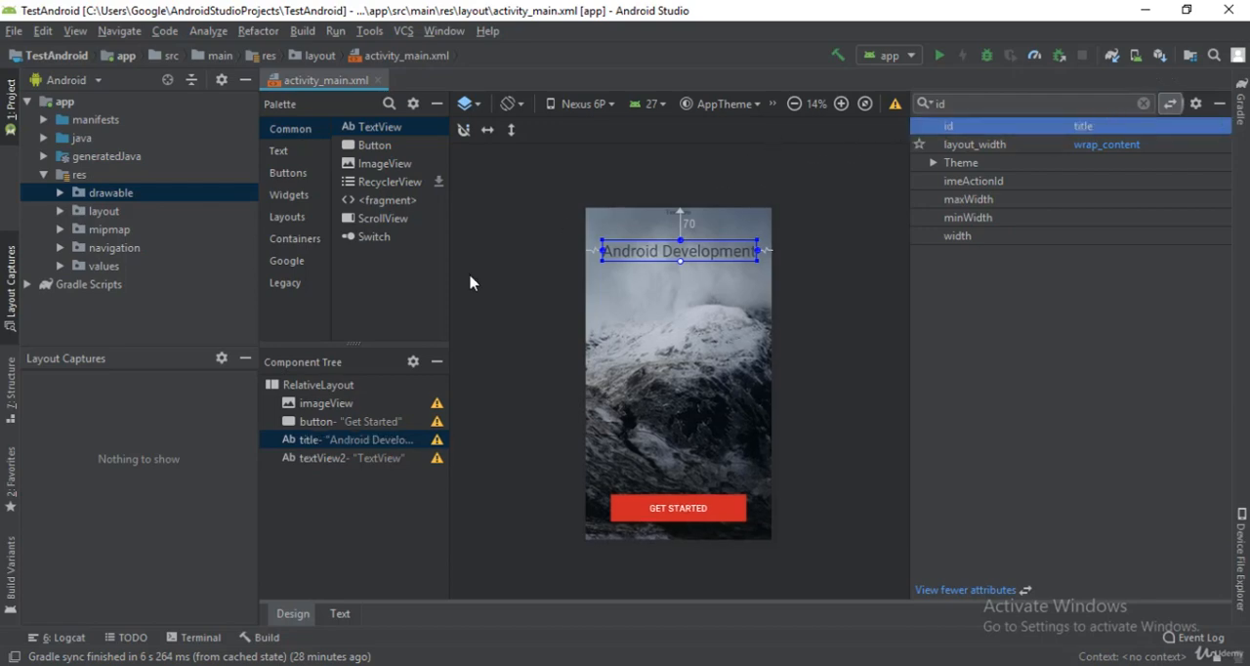
Step: Find the second text view's layout_below attribute and set it to title
click(341, 457)
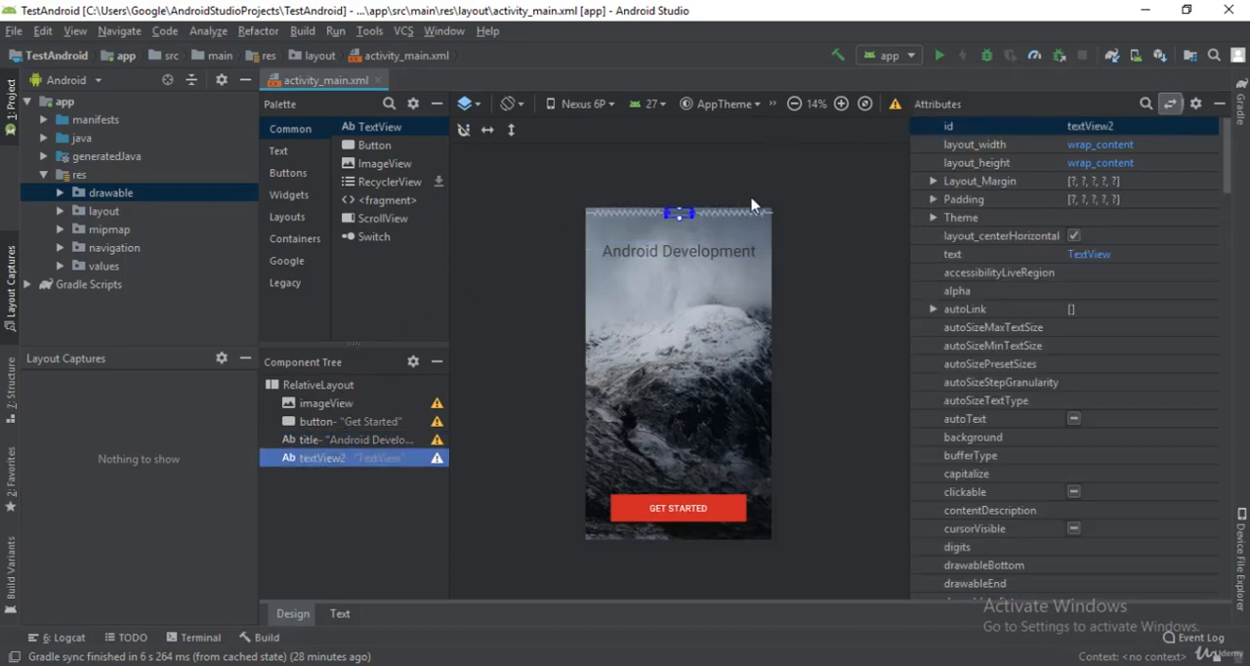
click(1144, 102)
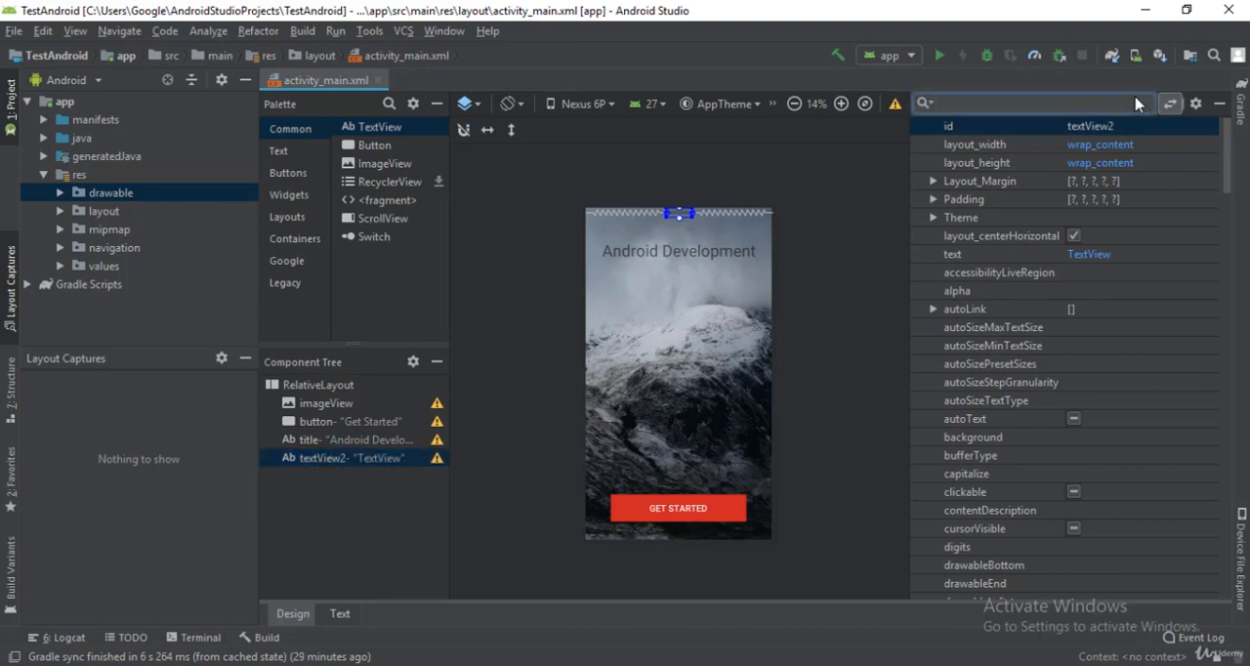
text(below)
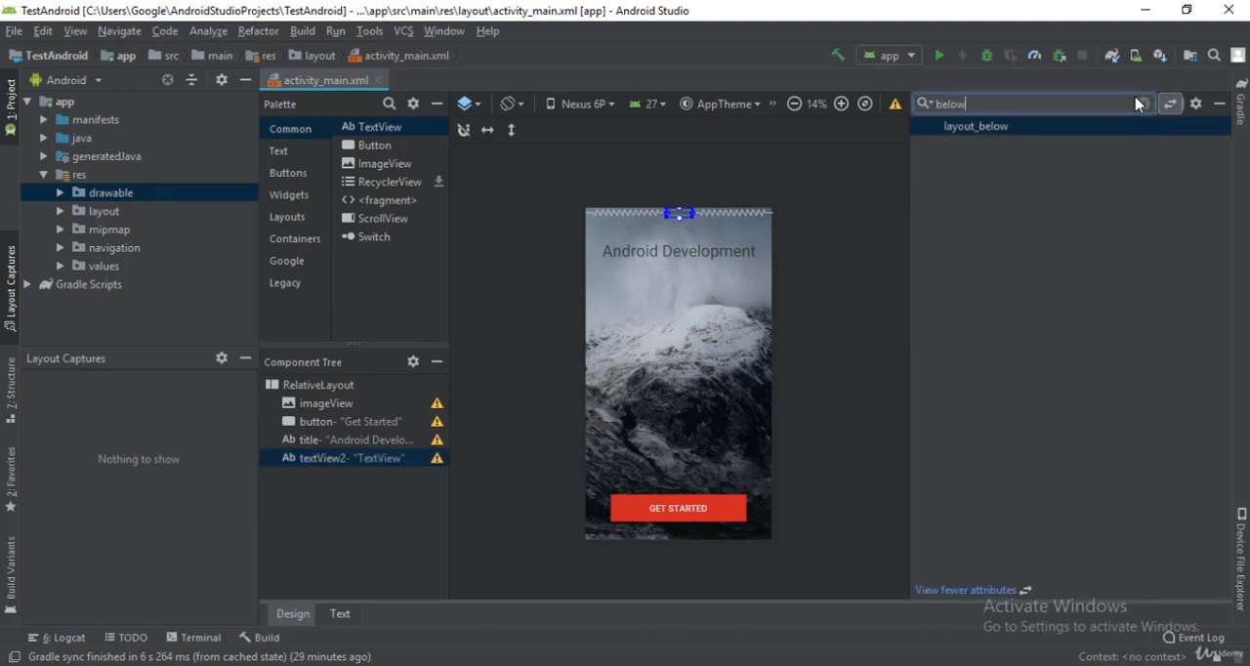
click(1139, 125)
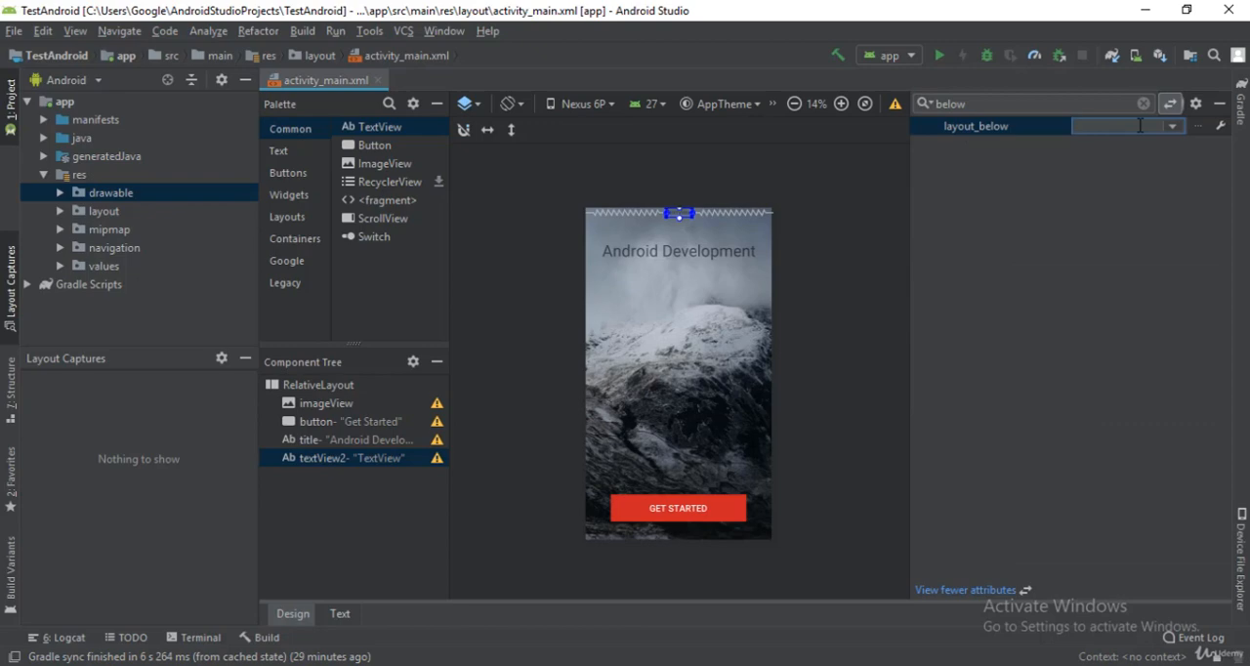
click(1172, 126)
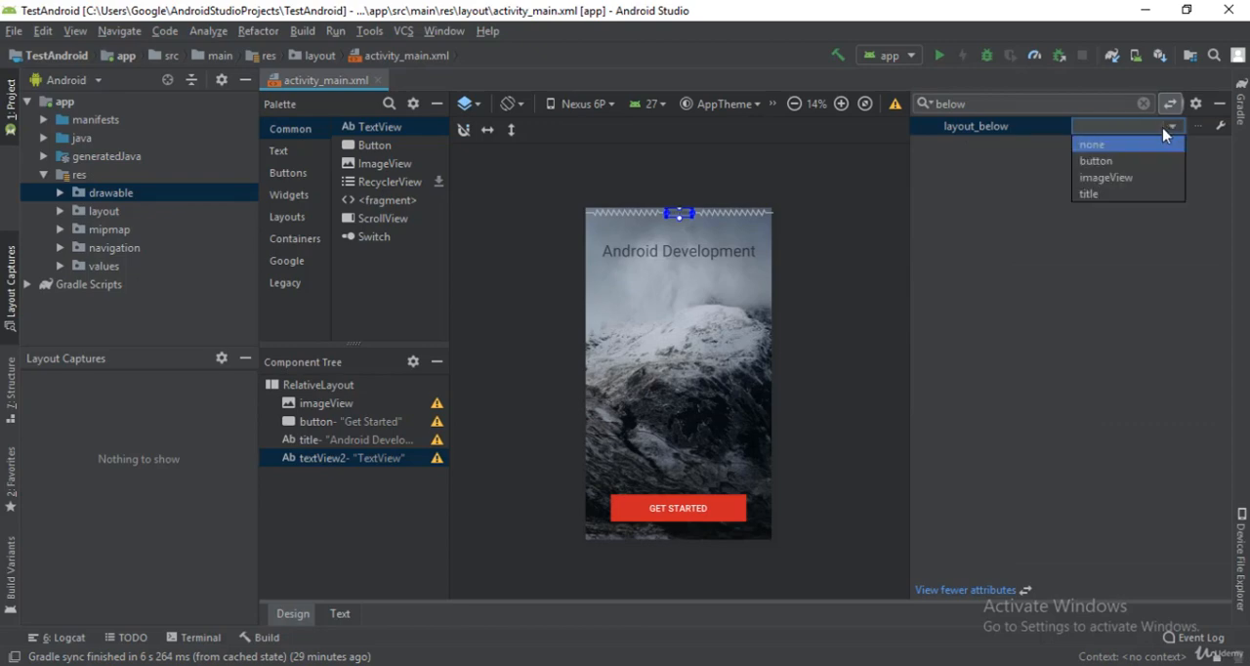
click(1119, 196)
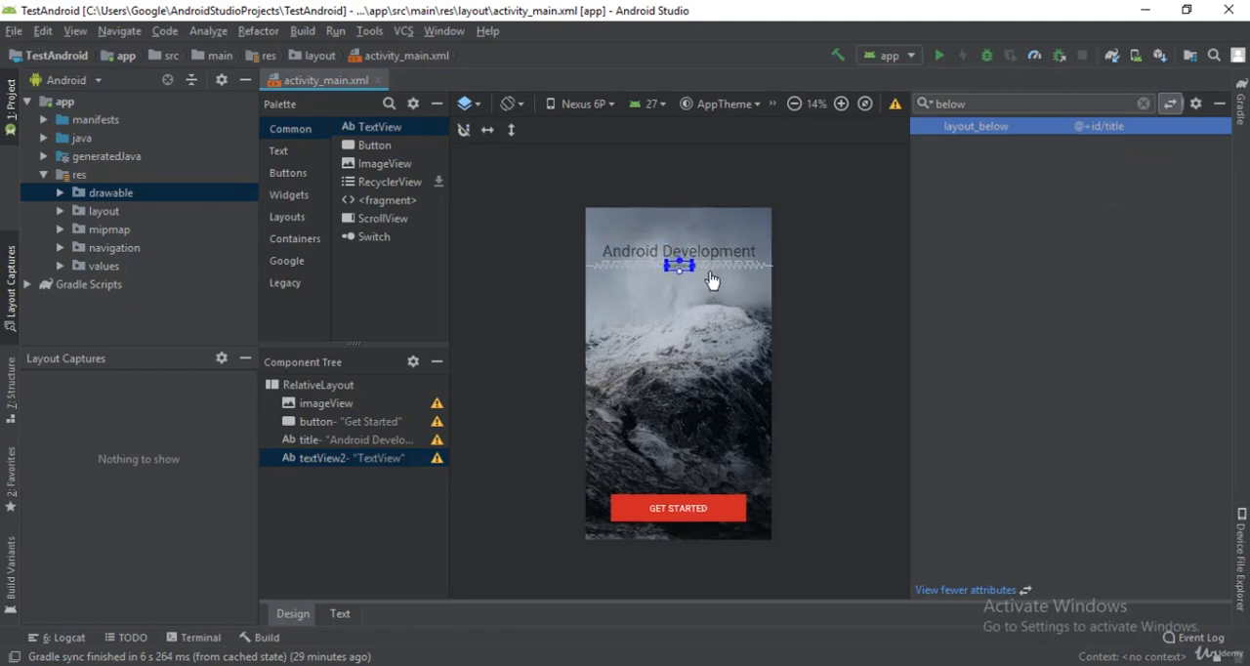
Step: Find the second text view's Layout_Margin attribute and set the top margin to 20dp
click(840, 102)
click(841, 102)
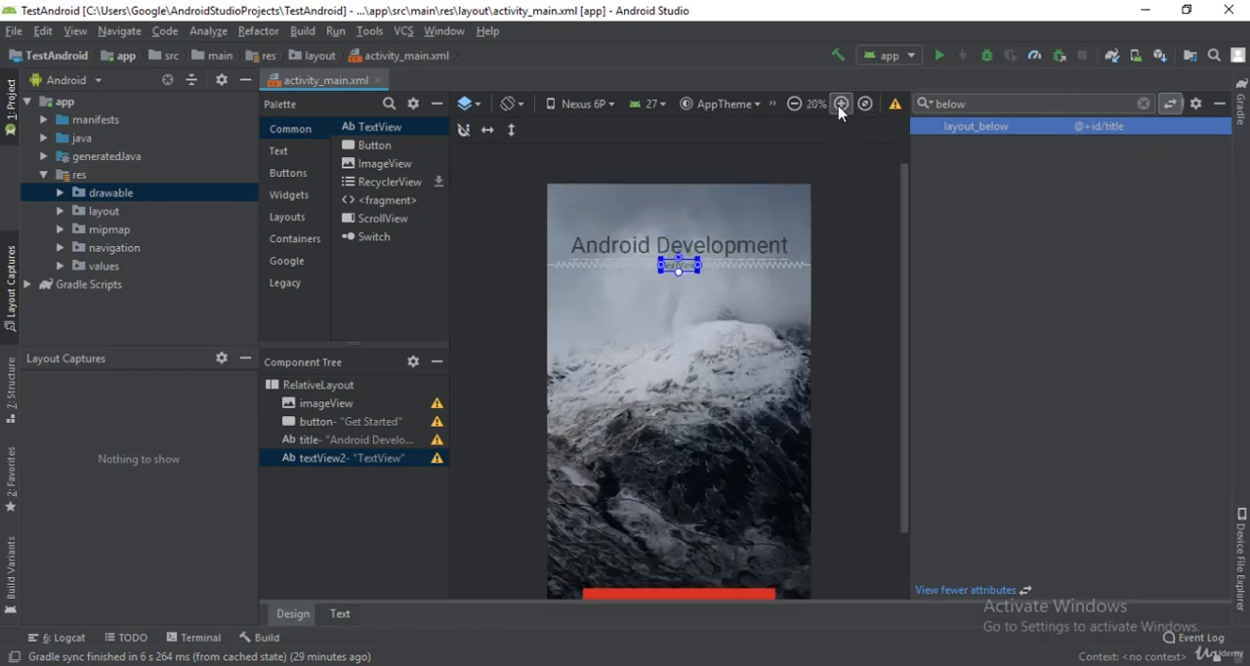
click(1143, 102)
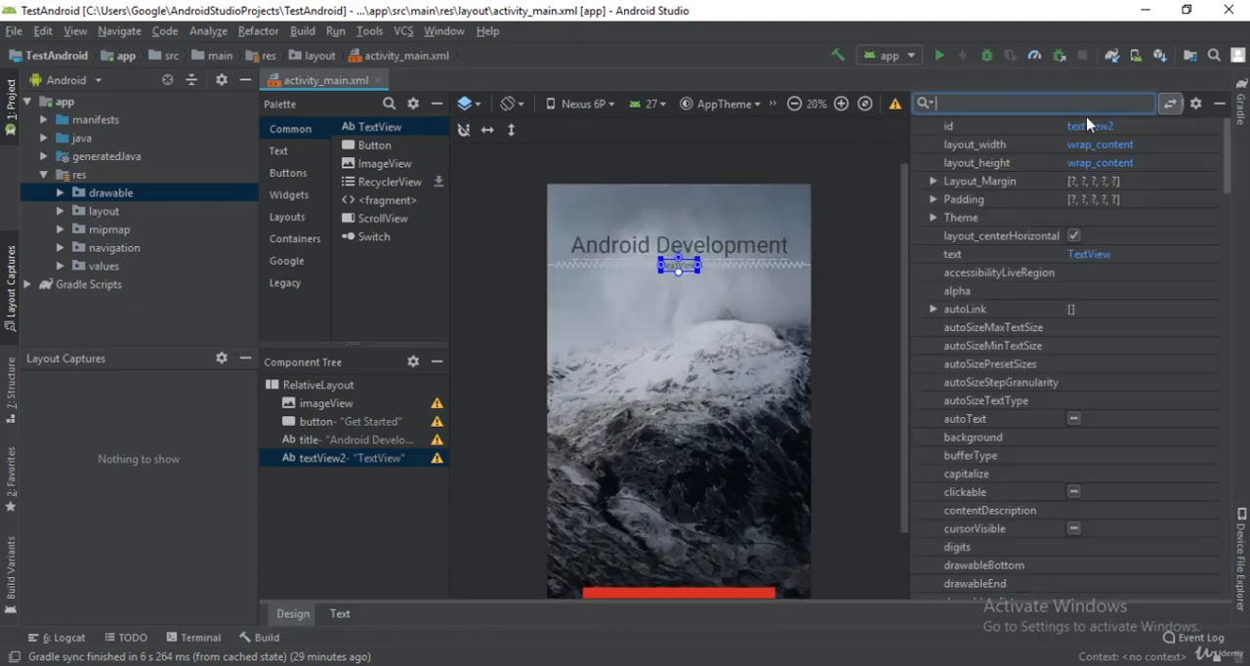
text(ma)
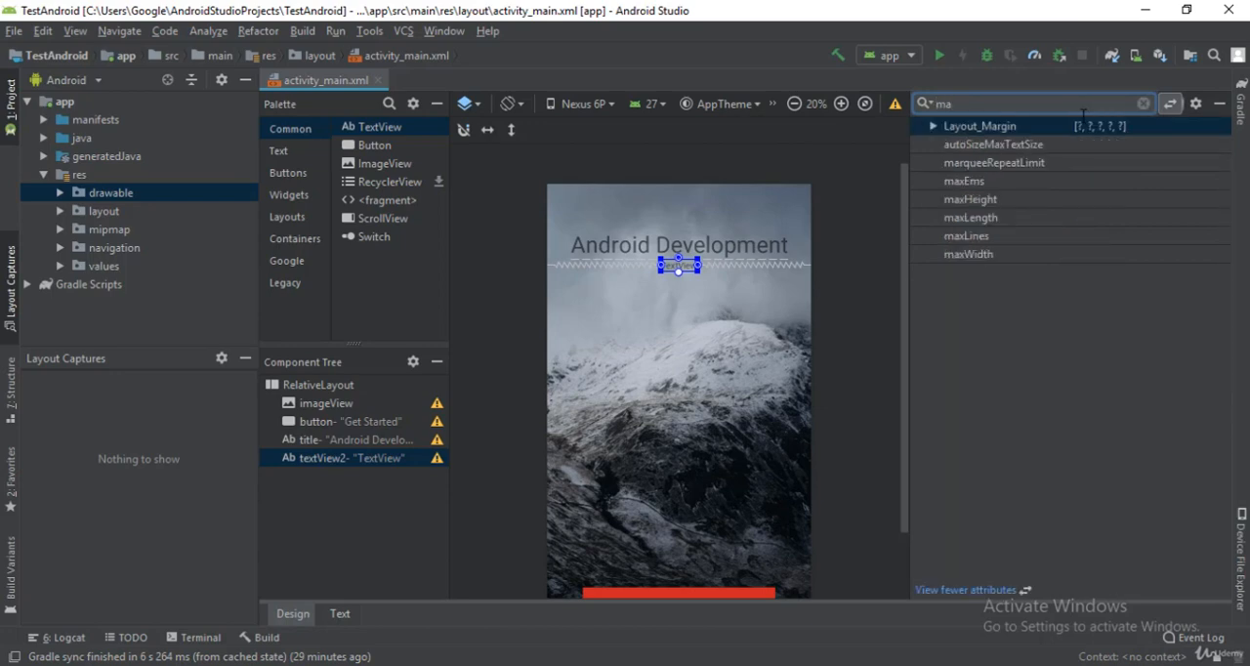
click(932, 127)
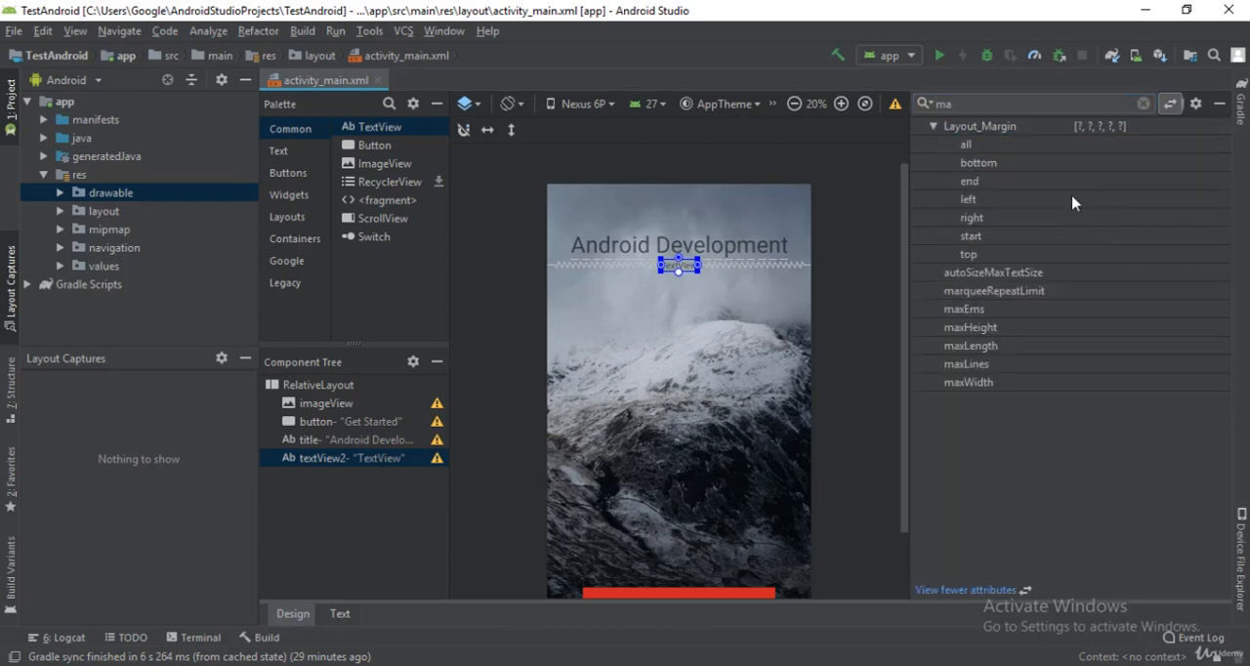
click(1080, 253)
text(2)
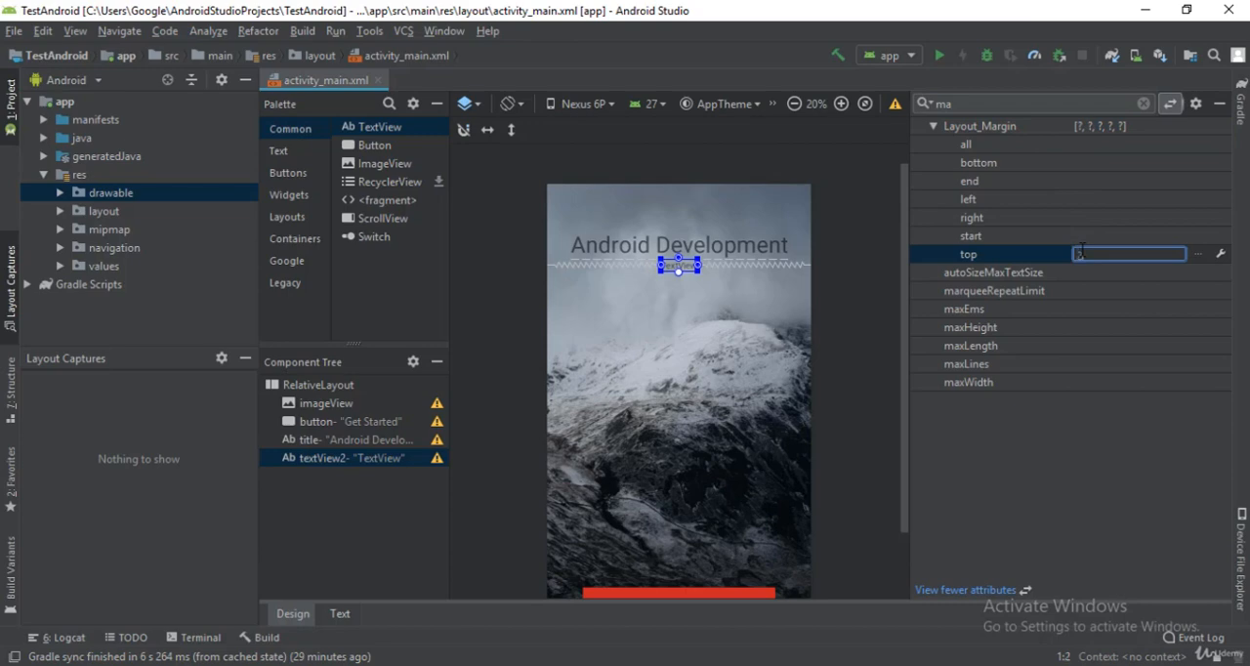
text(0dp)
key(Return)
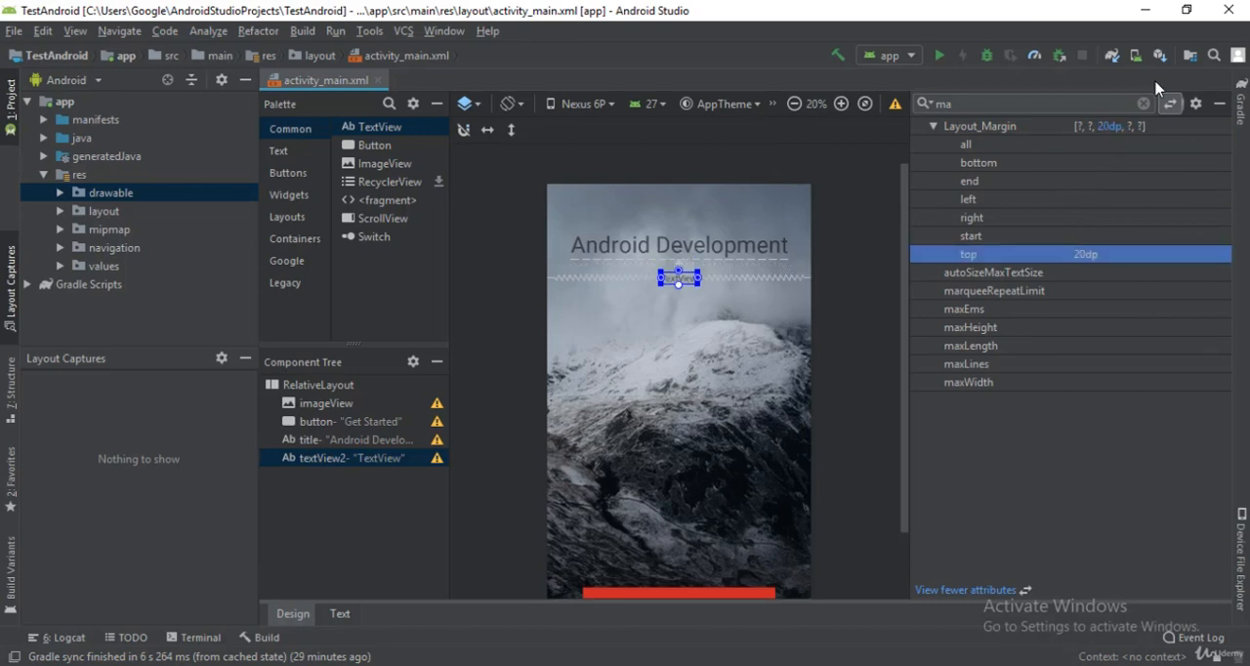
click(1136, 105)
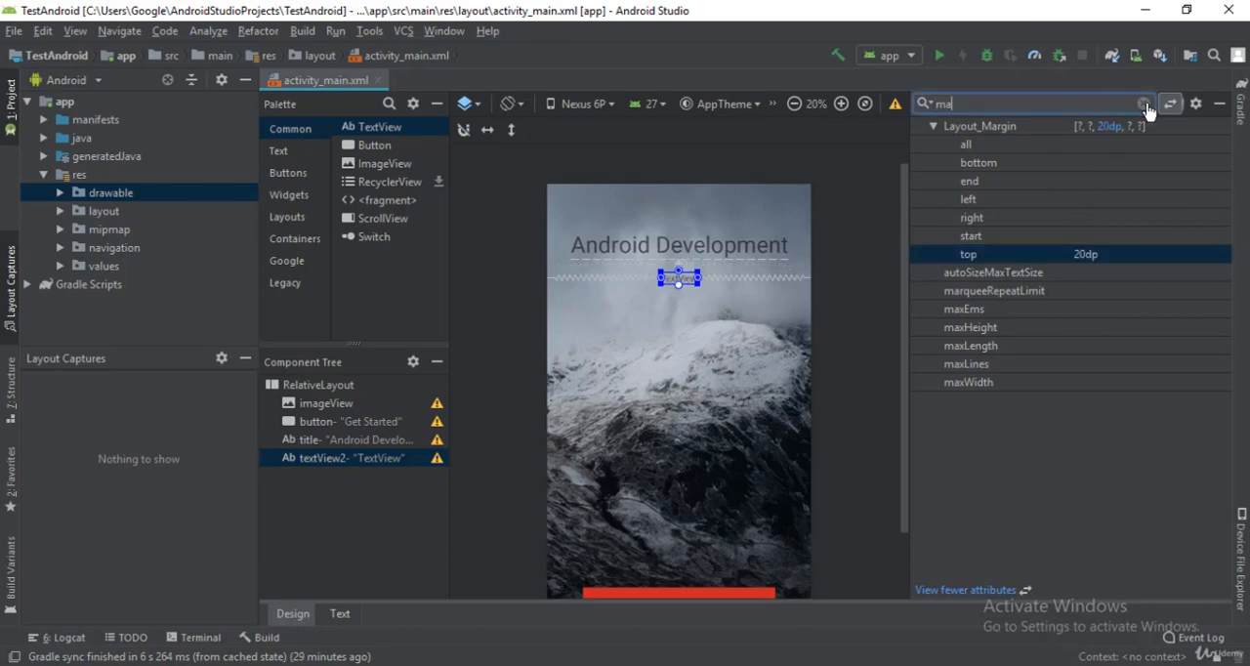
click(1144, 104)
text(text)
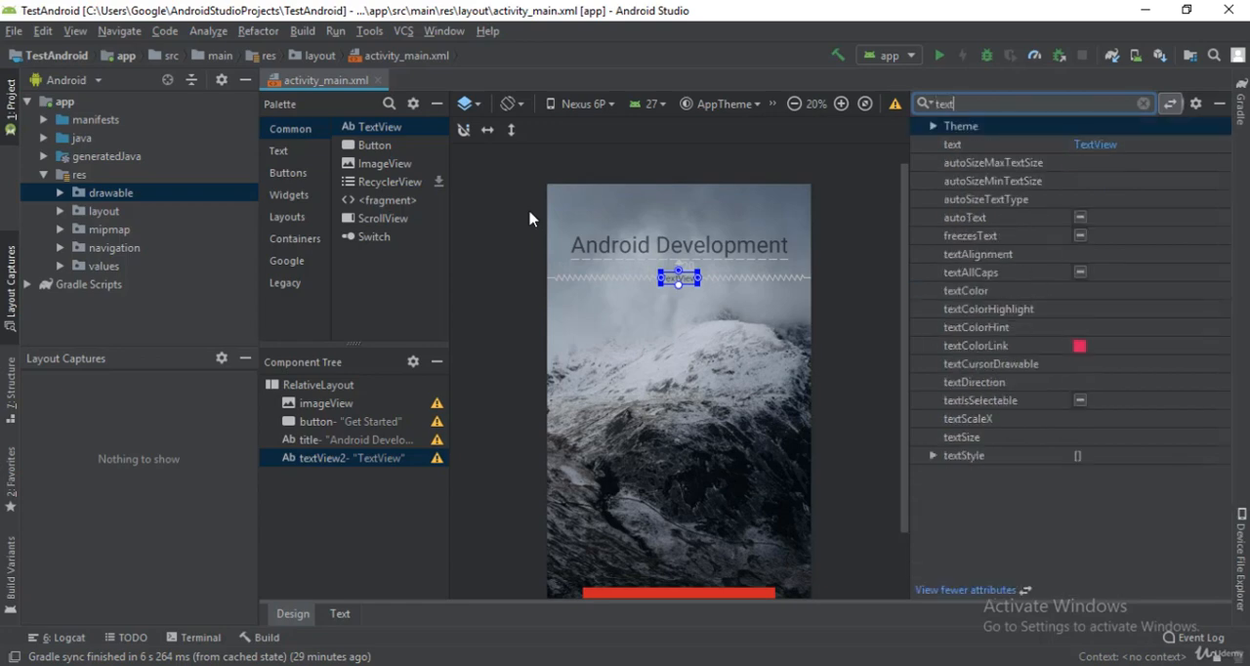
click(1096, 146)
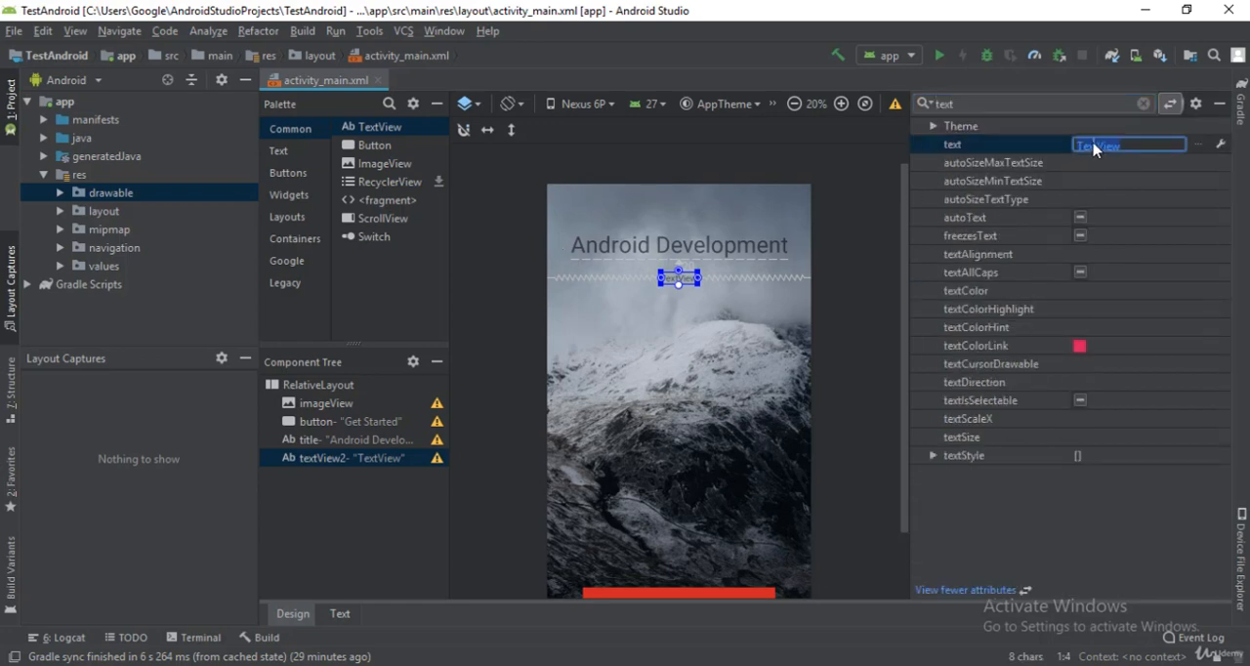
text(Learn A)
text(ndroid)
text( App )
text(Development For)
text(m )
text(me)
key(Return)
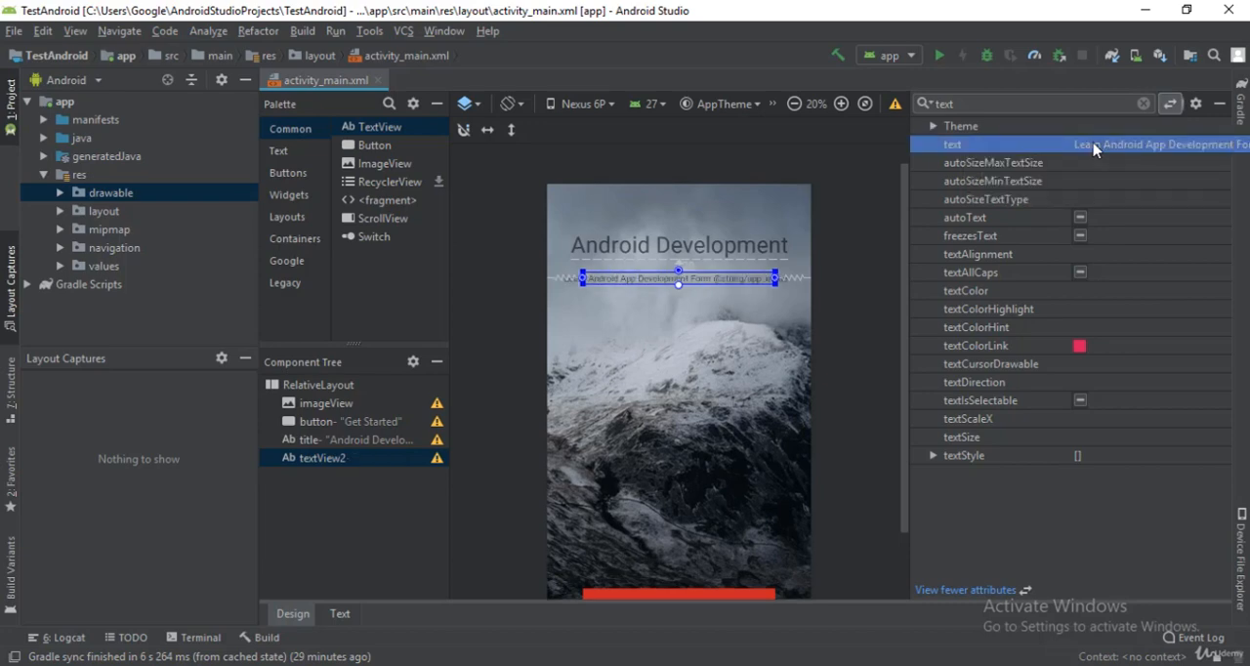
click(1120, 146)
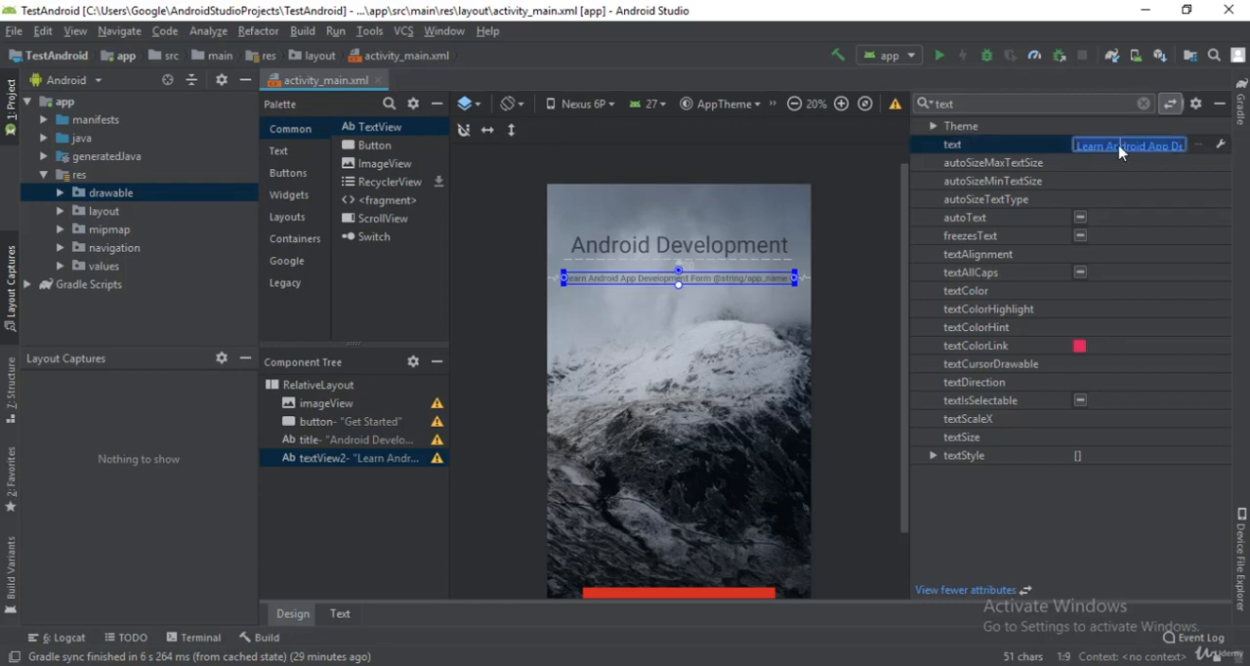
key(End)
key(ctrl+a)
click(1121, 146)
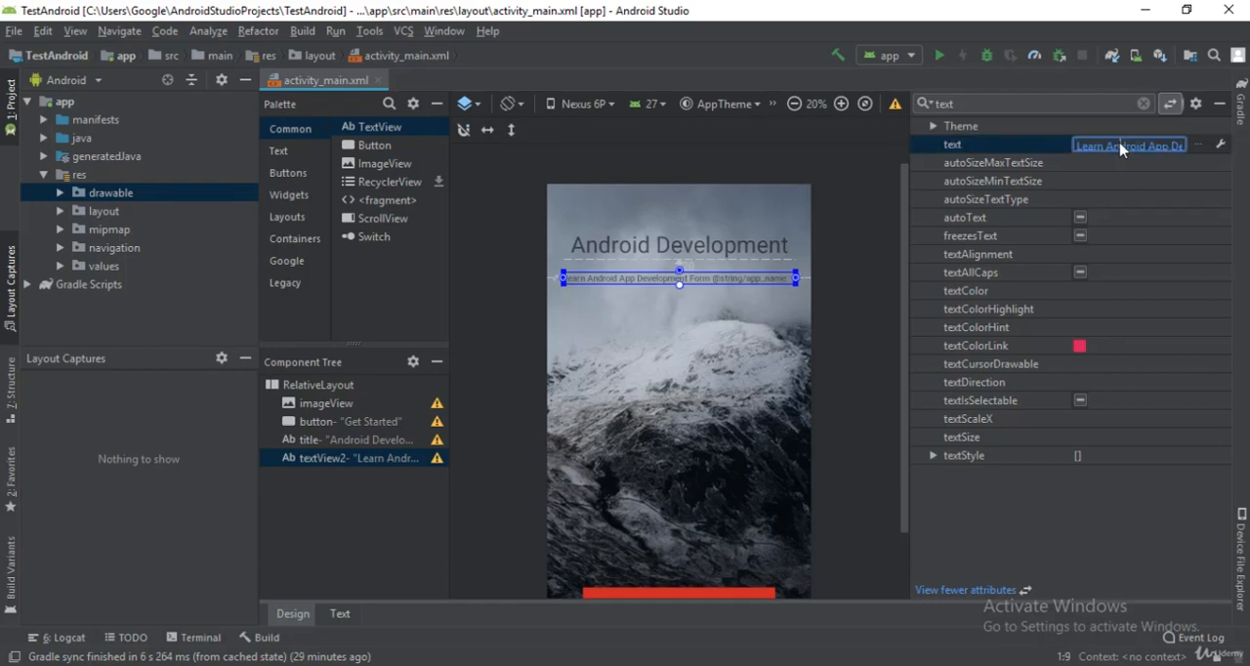
key(Right)
key(Right)
key(Right)
key(Right)
key(Right)
key(Right)
key(Right)
key(Right)
key(Right)
key(Right)
key(Right)
key(Right)
key(Right)
key(Right)
key(Right)
key(Right)
key(Right)
key(Right)
key(Right)
key(Right)
key(Left)
key(Left)
key(Left)
key(Left)
key(Left)
key(Left)
key(Left)
key(Left)
key(Left)
key(Left)
key(Left)
key(Left)
key(Left)
key(Left)
key(Left)
key(Left)
key(Left)
key(Return)
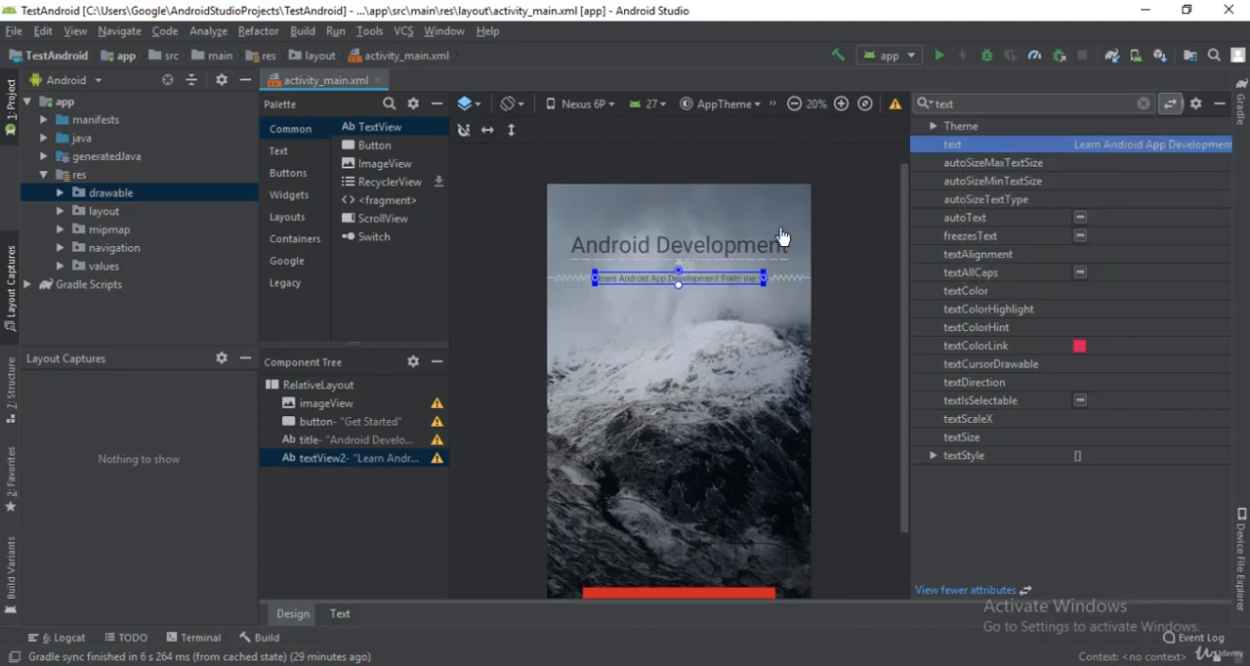
Step: Find the textSize attribute of the descriptive text view below the title and set it to 16sp
click(795, 104)
click(795, 104)
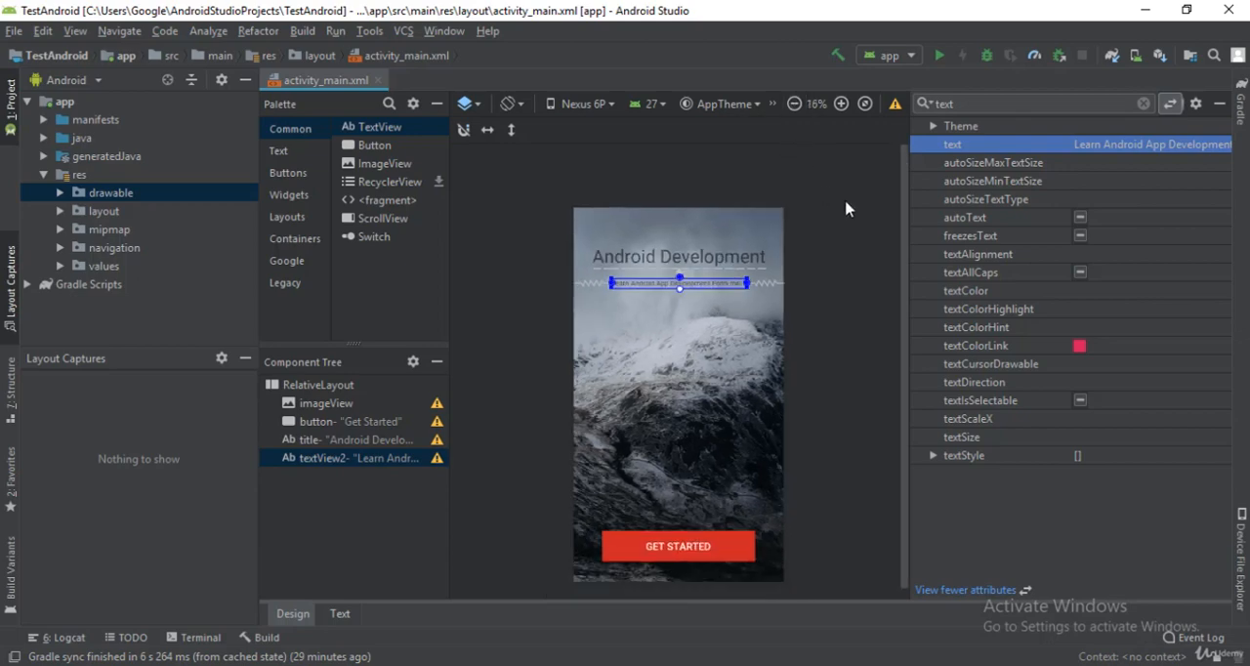
click(857, 205)
click(632, 286)
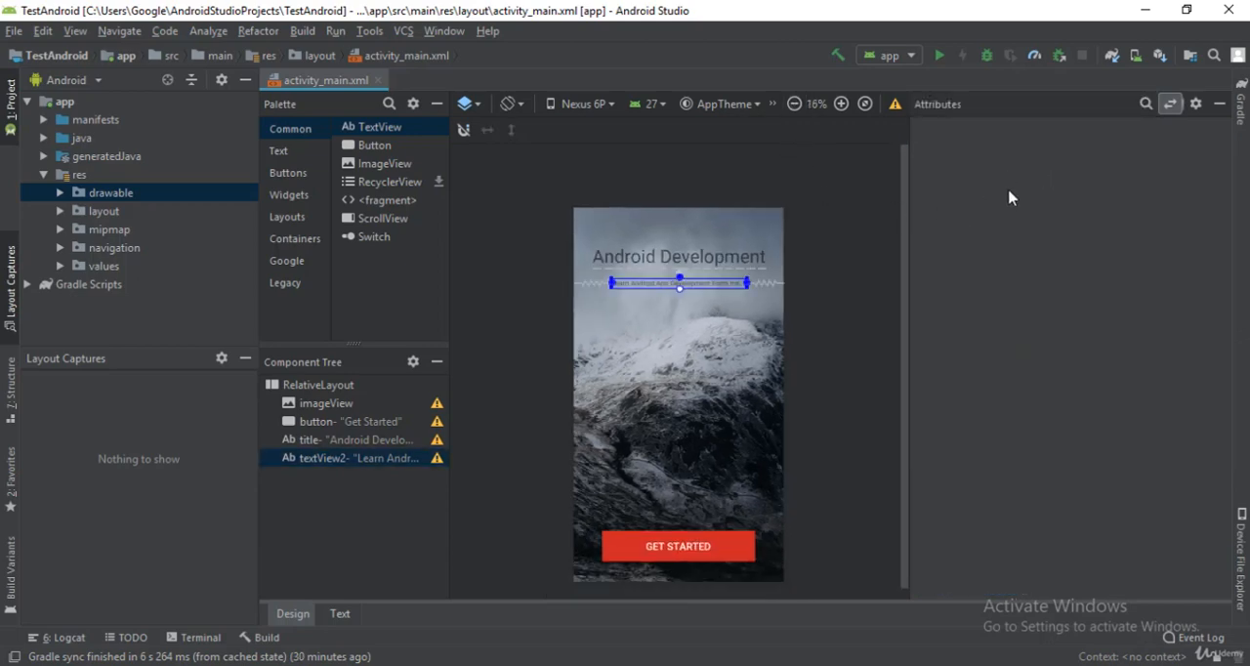
click(1144, 105)
text(text)
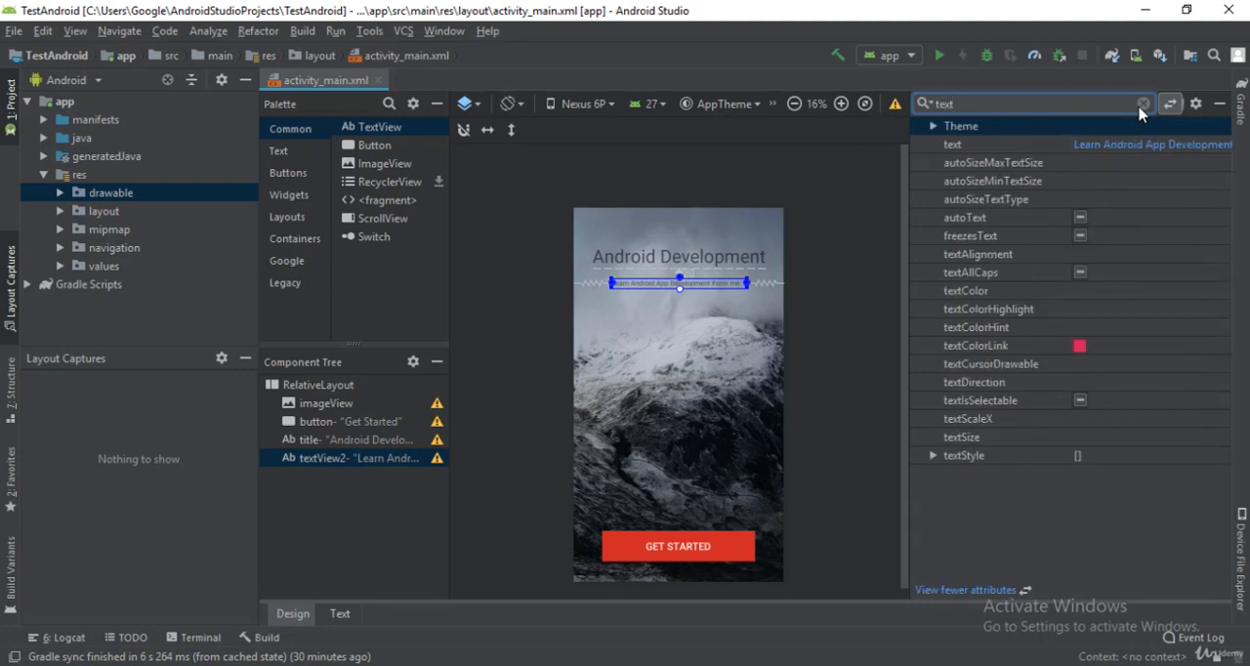
text(si)
click(1123, 181)
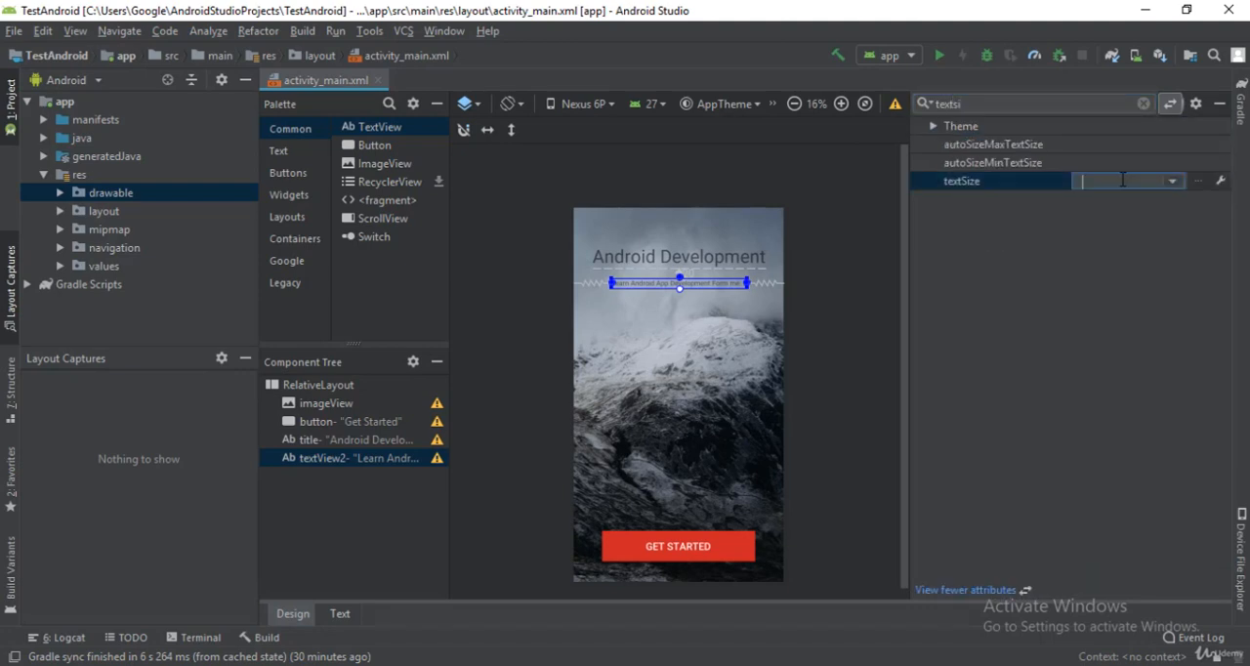
text(16sp)
key(Return)
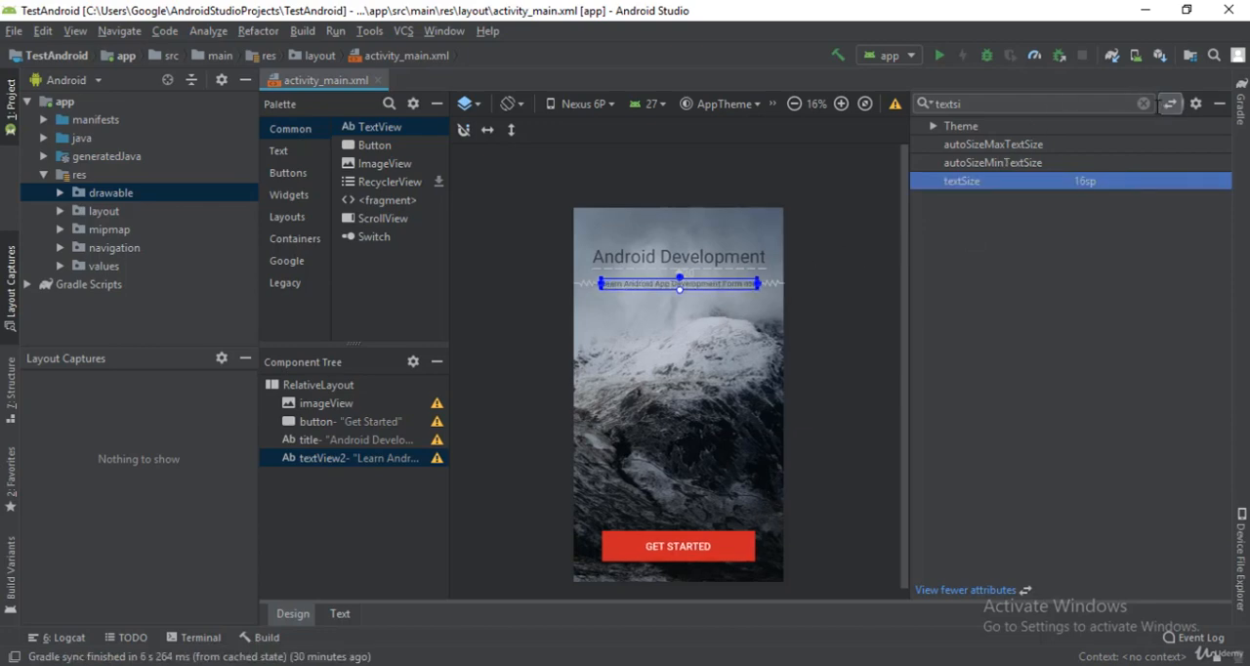
click(835, 266)
click(794, 104)
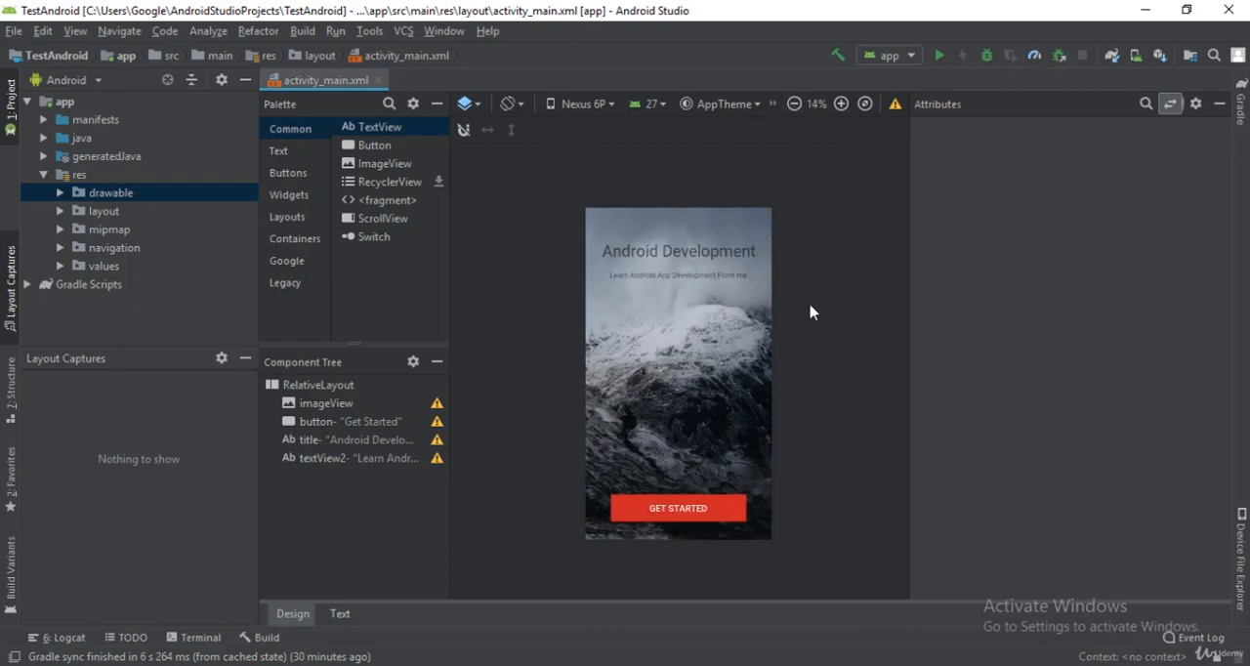